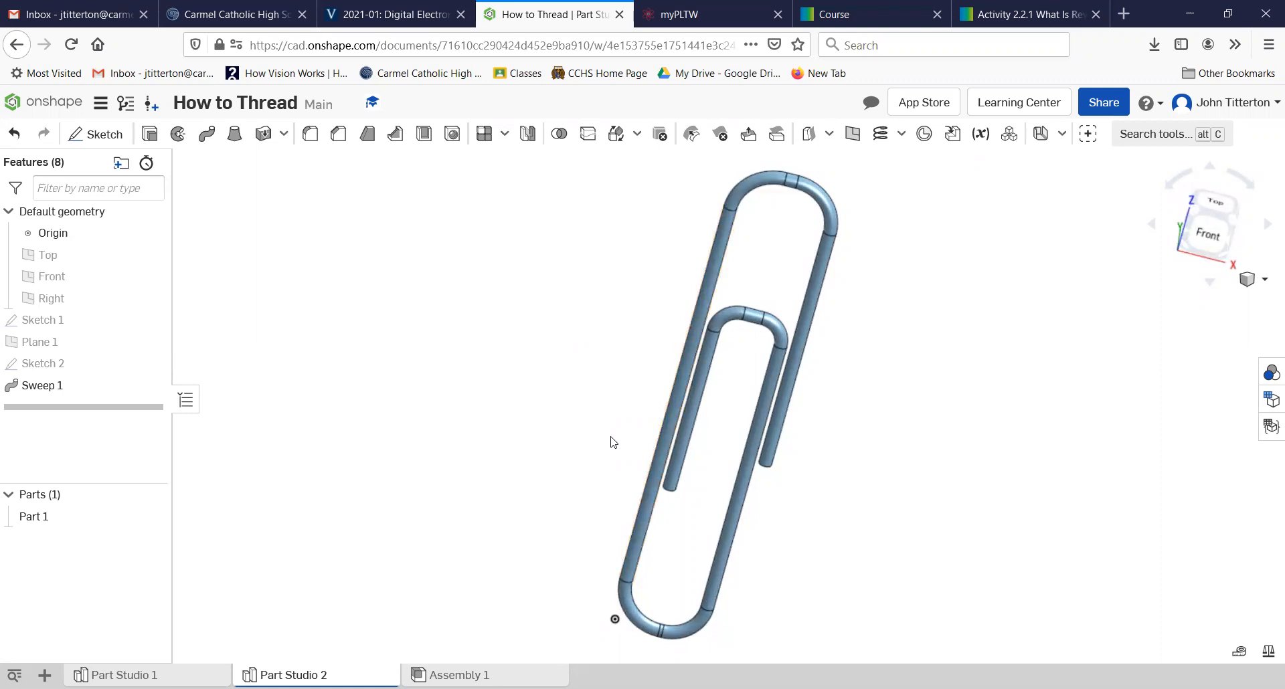
mouse_move(604, 443)
right_down()
mouse_move(596, 419)
mouse_move(591, 433)
right_up()
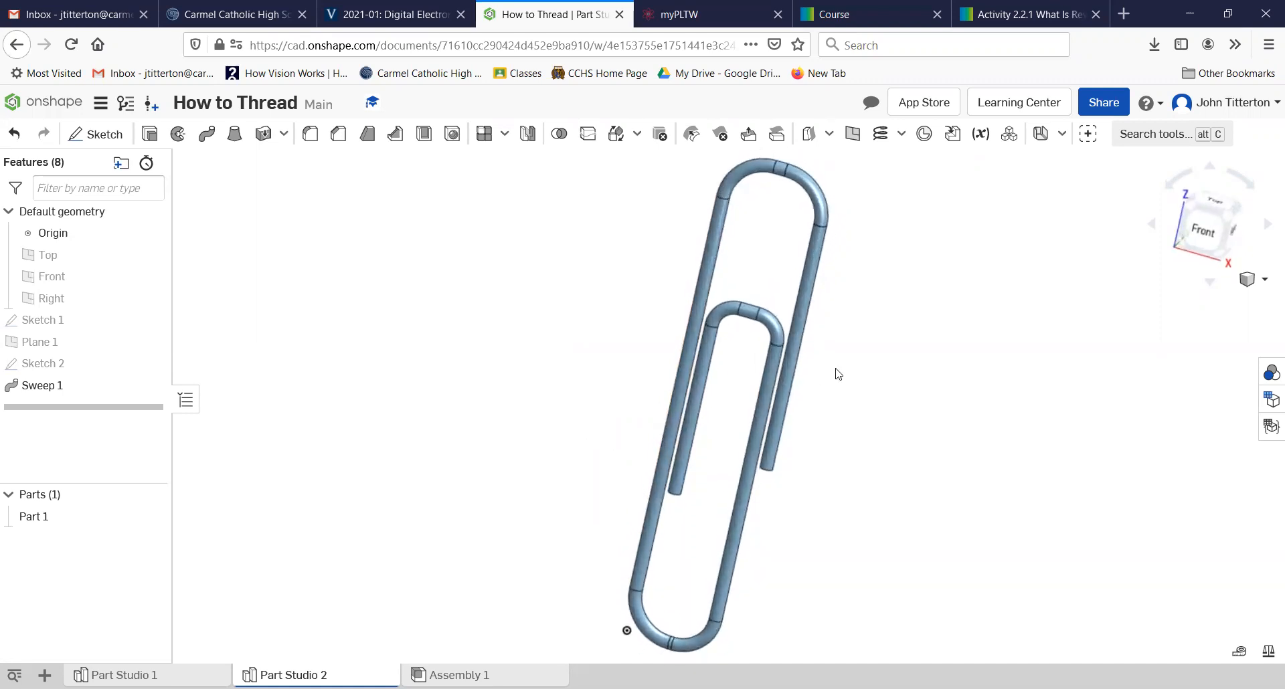
right_drag(818, 452, 817, 455)
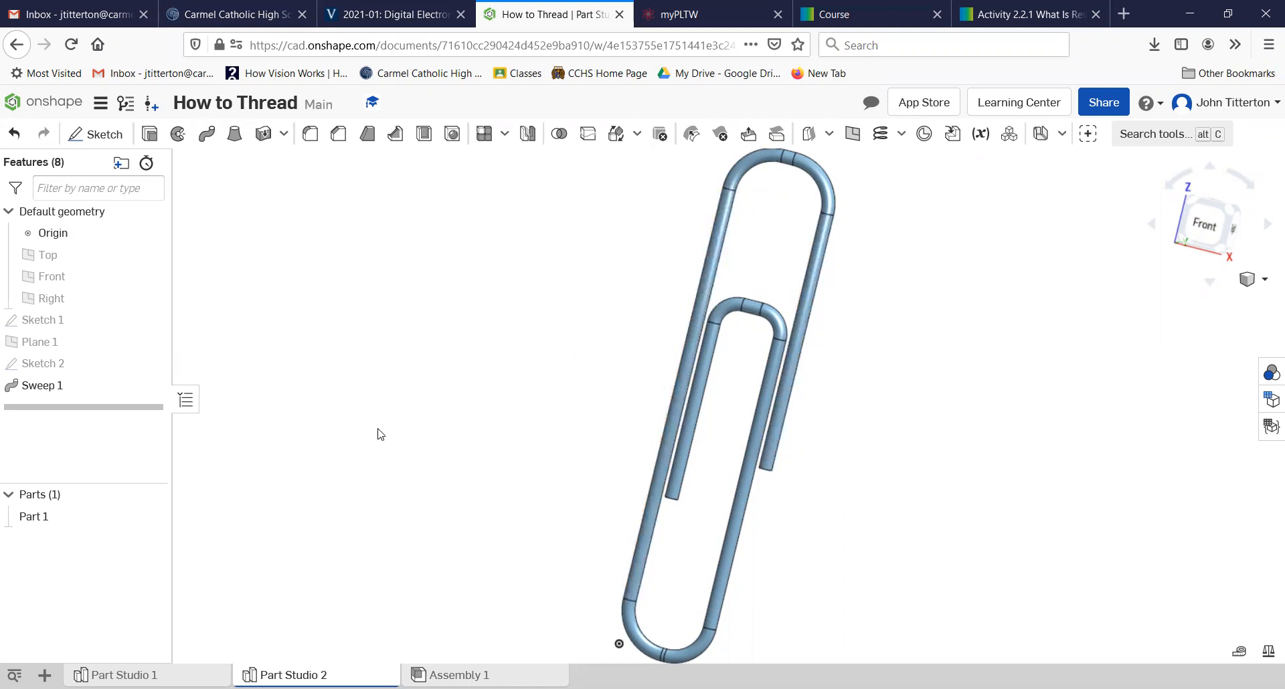
scroll(541, 427, down, 4)
right_drag(519, 426, 453, 397)
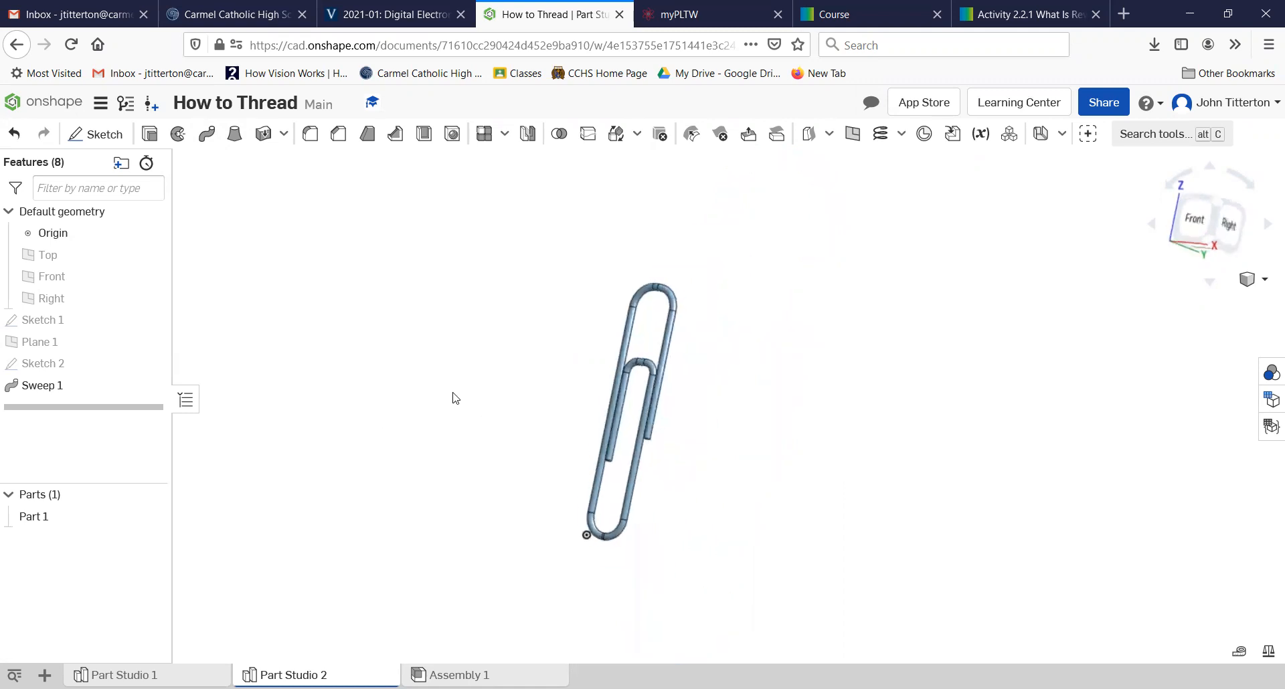
click(1216, 199)
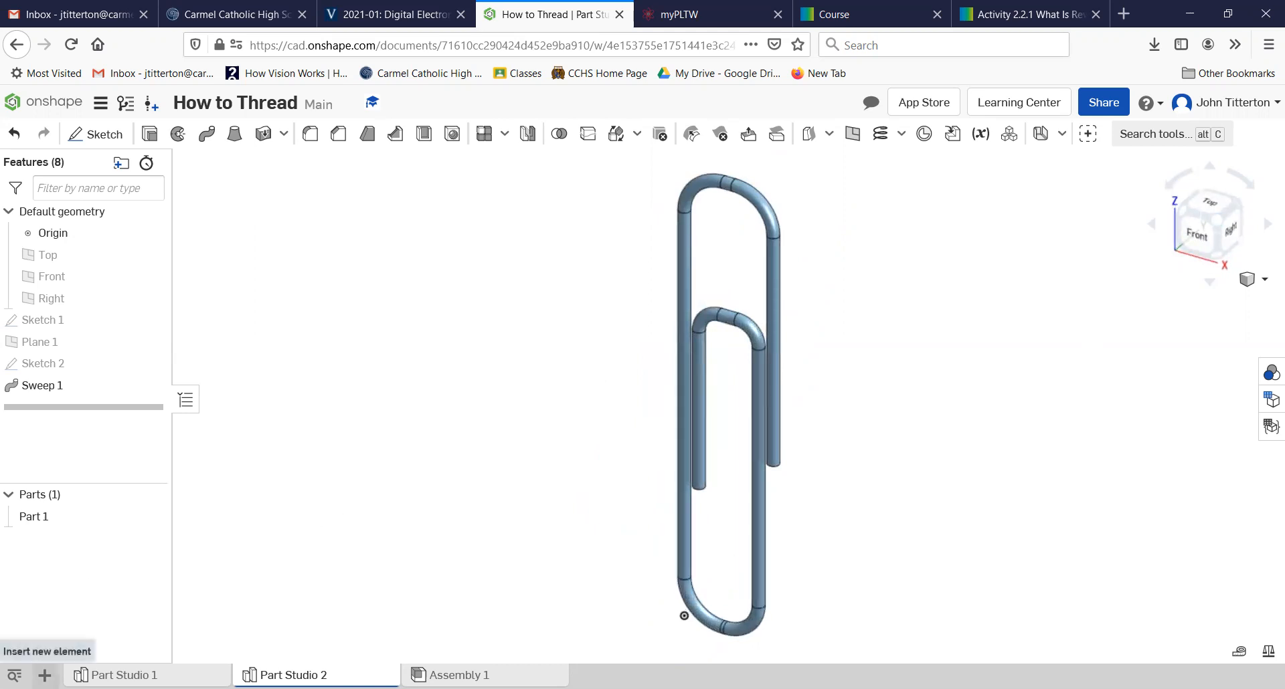
click(44, 675)
click(44, 675)
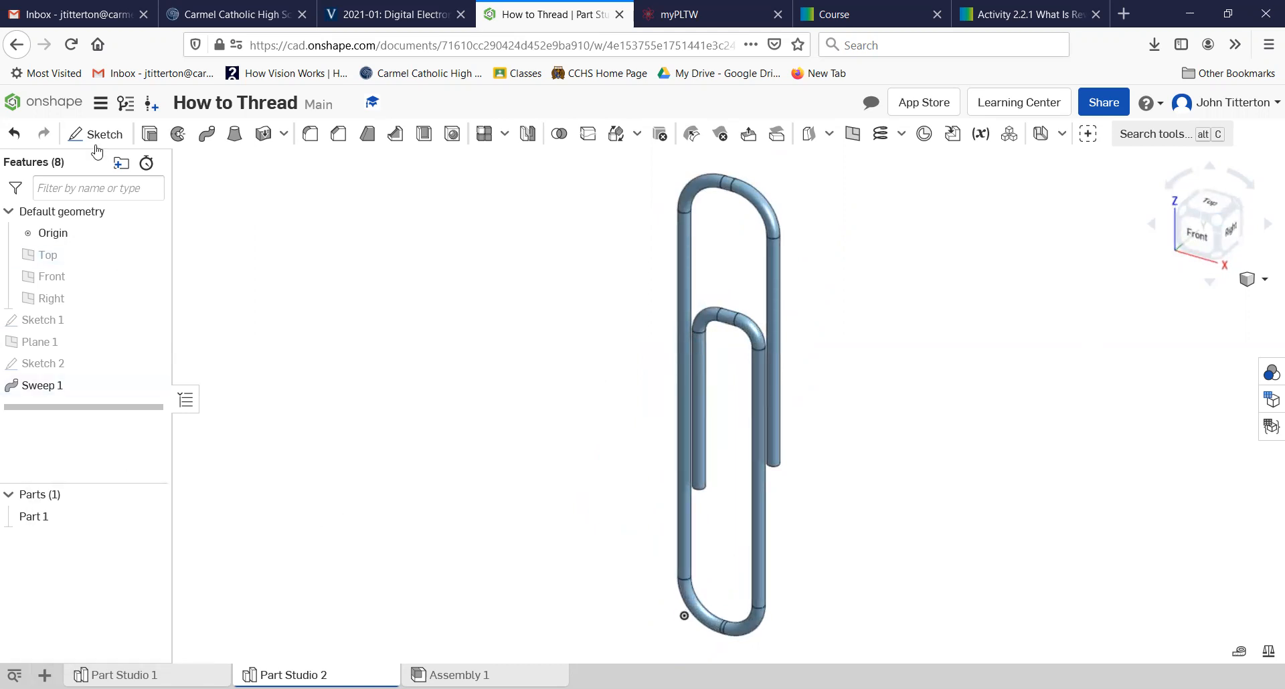
Return to the documents list and rename the How to Thread document as How to Sweep and Thread.
click(32, 107)
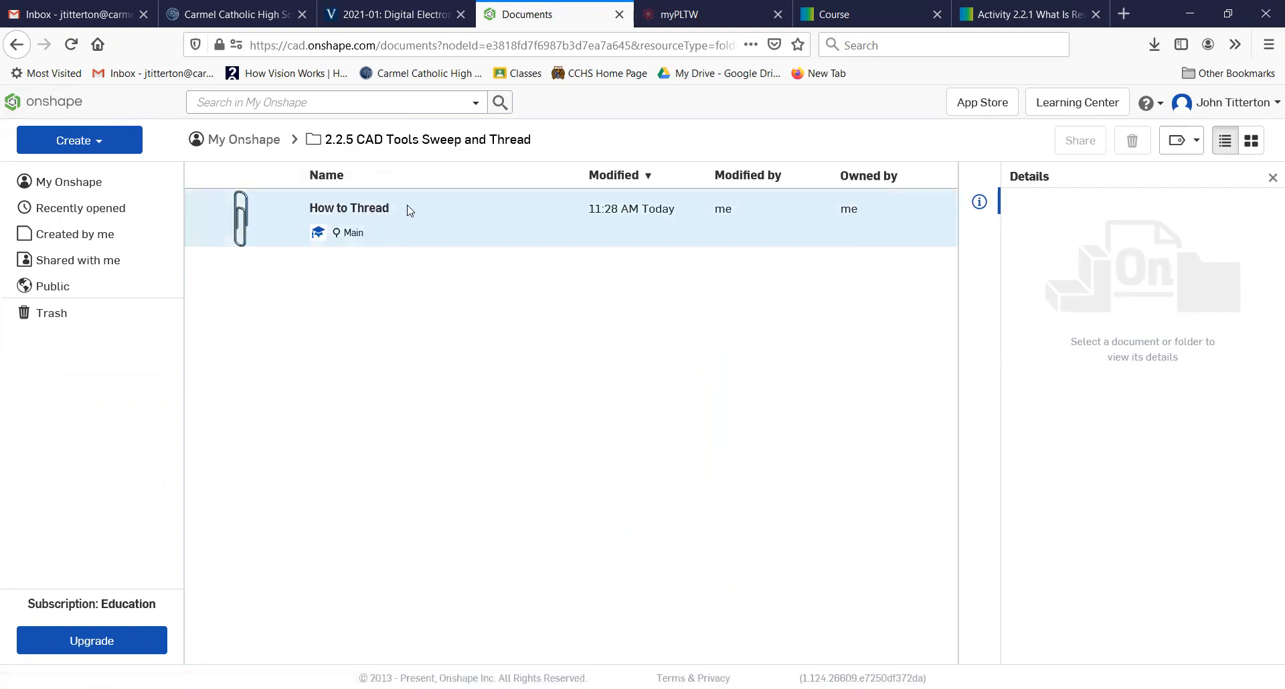
click(390, 214)
right_click(368, 214)
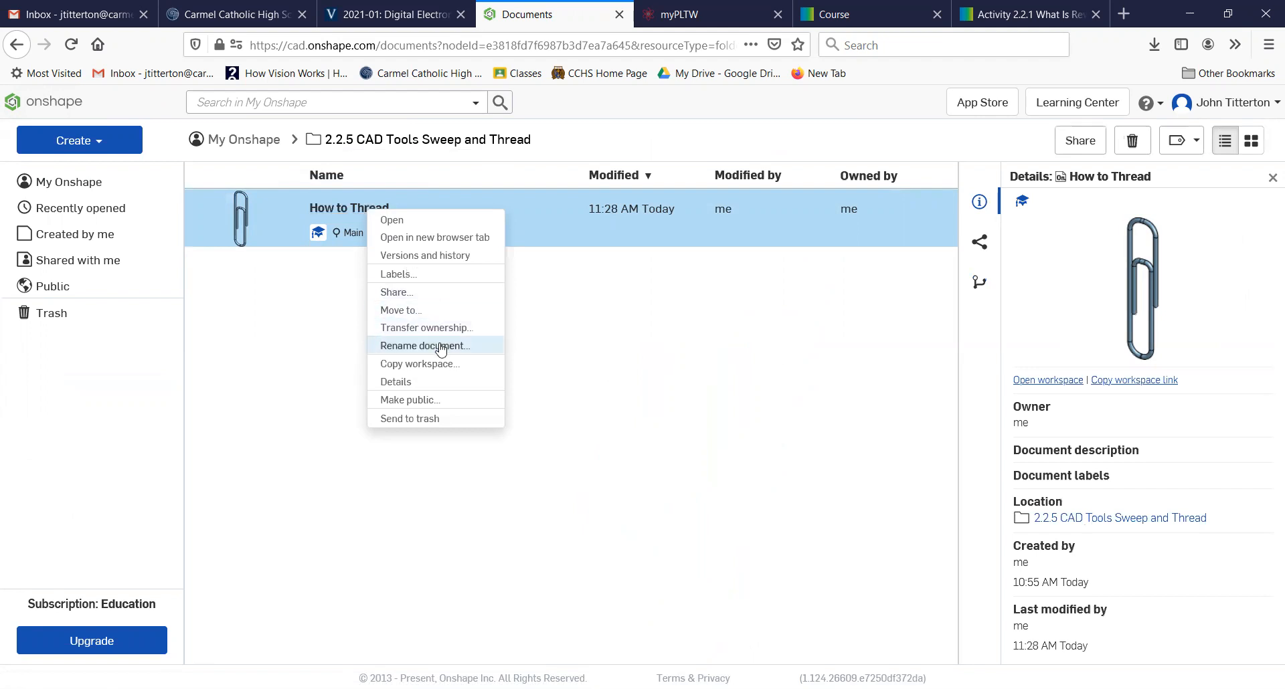
click(425, 345)
click(382, 207)
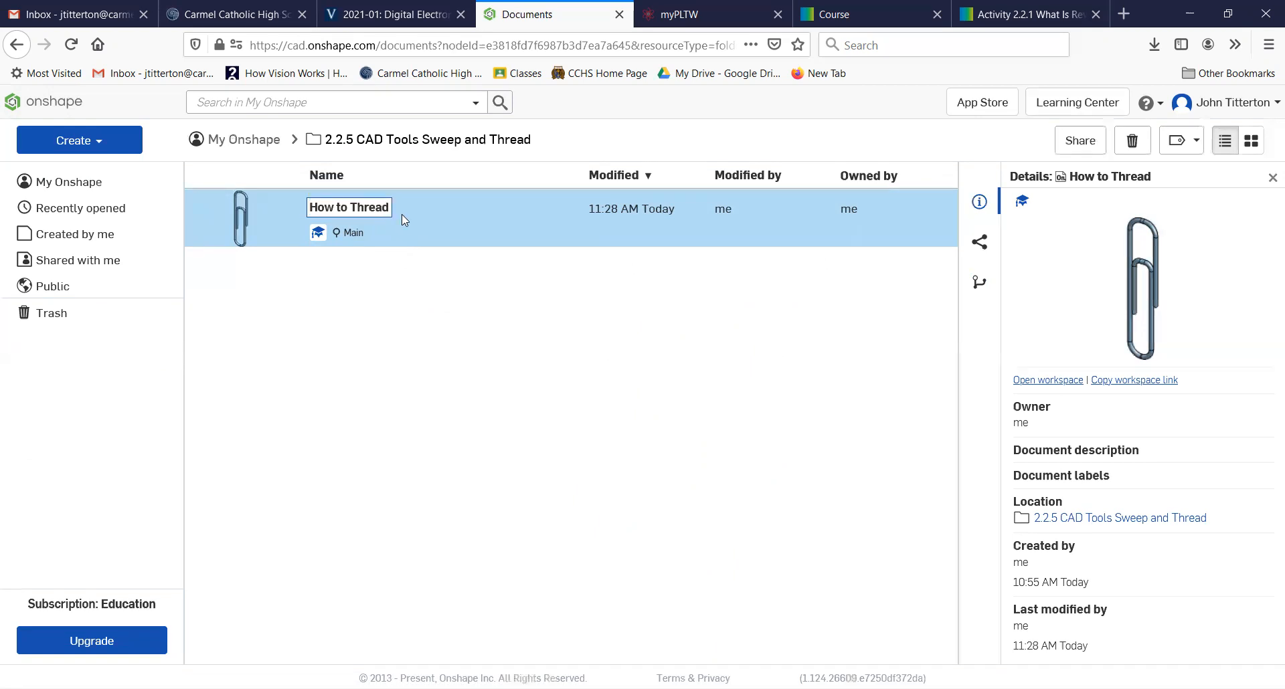
text(Sweep and)
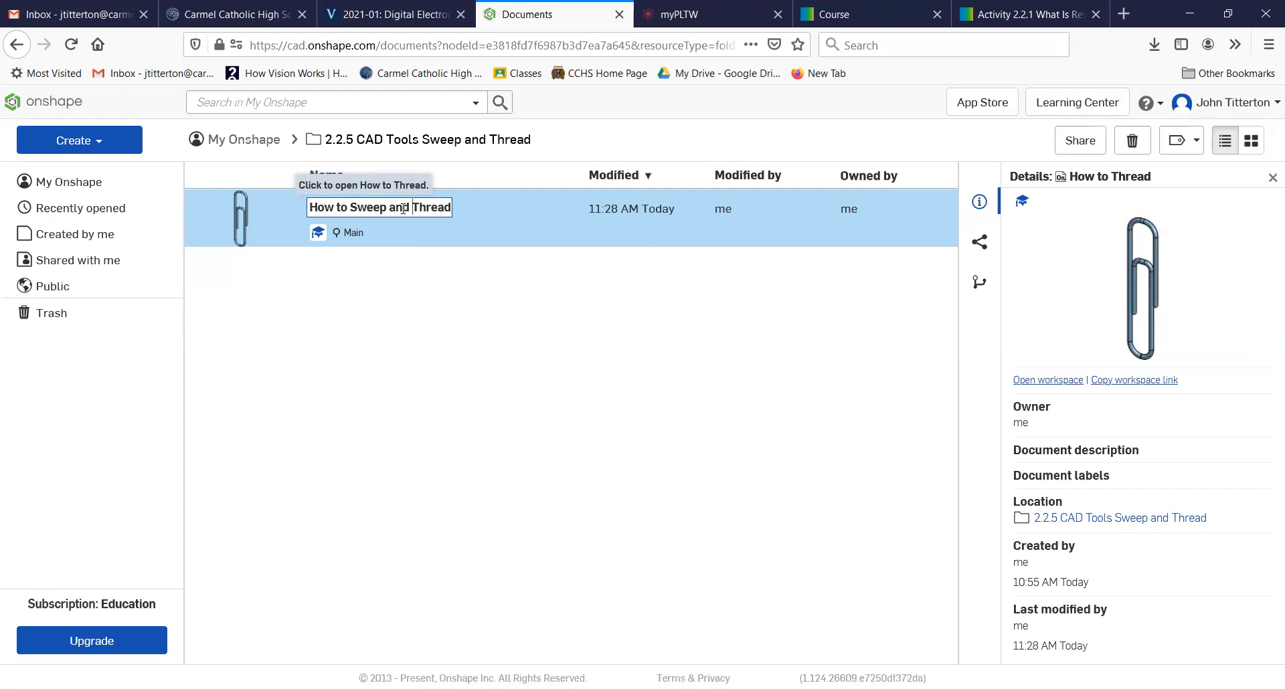
key(Return)
Reopen the How to Sweep and Thread document and create a new Part Studio in it.
double_click(382, 215)
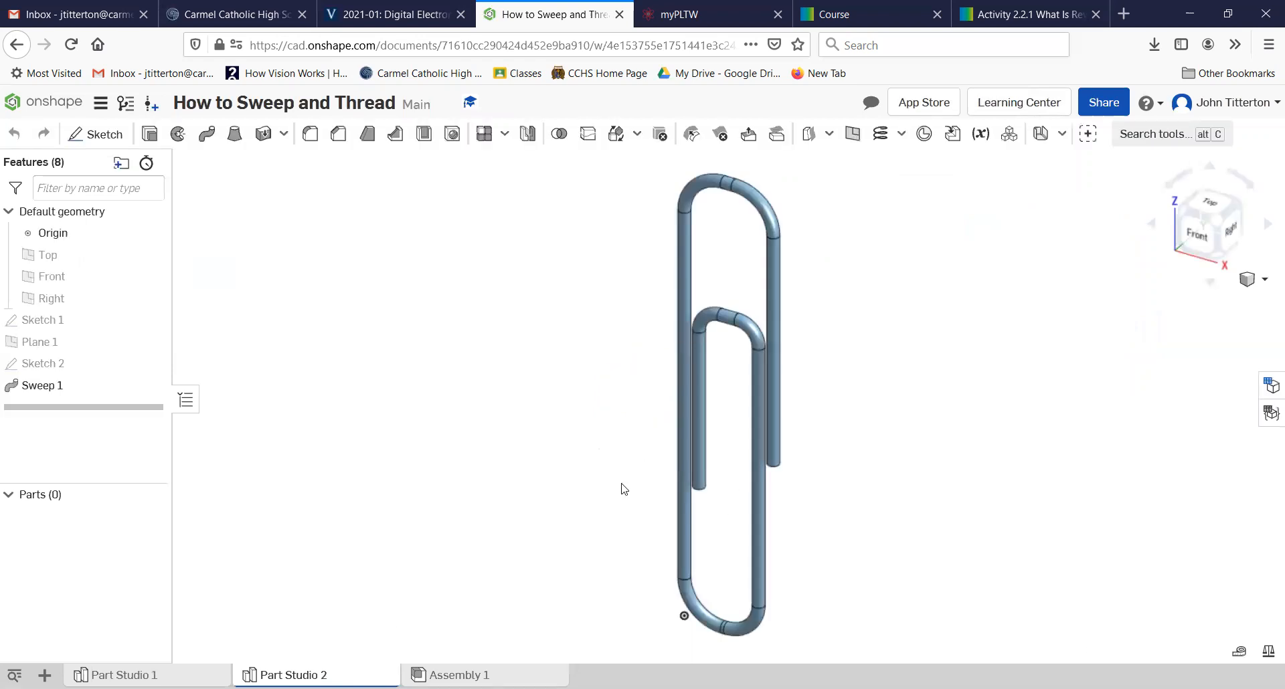
click(44, 675)
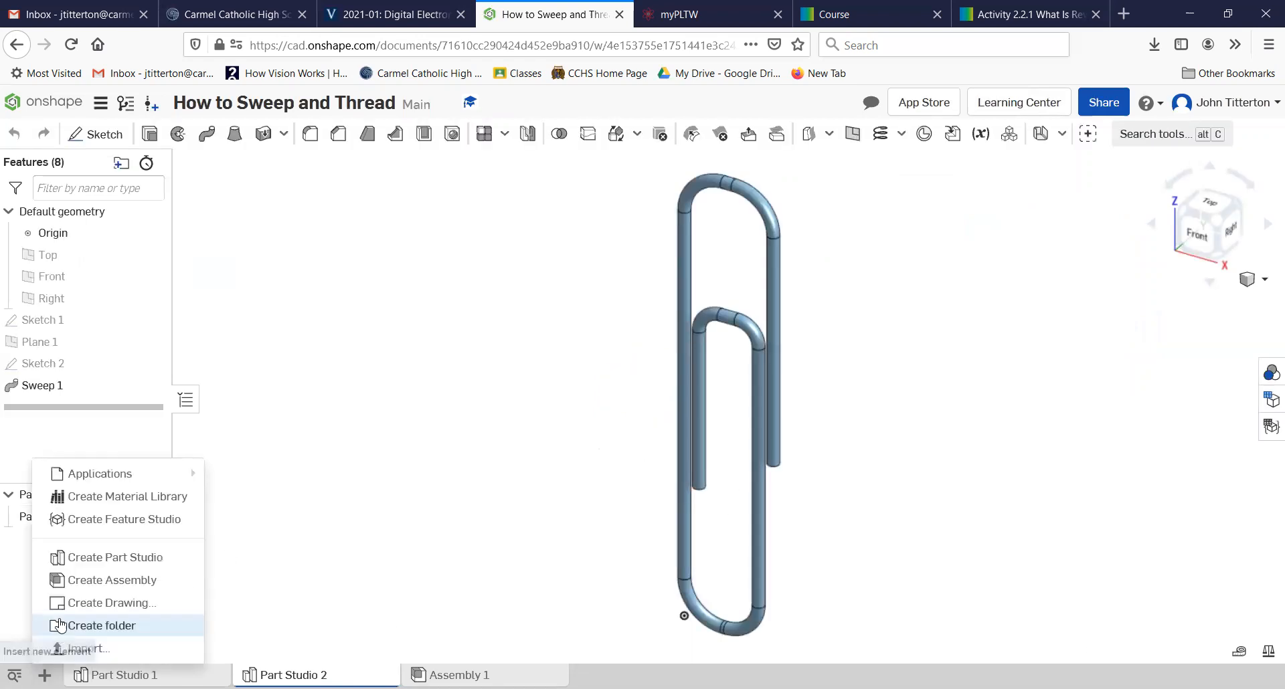
click(131, 559)
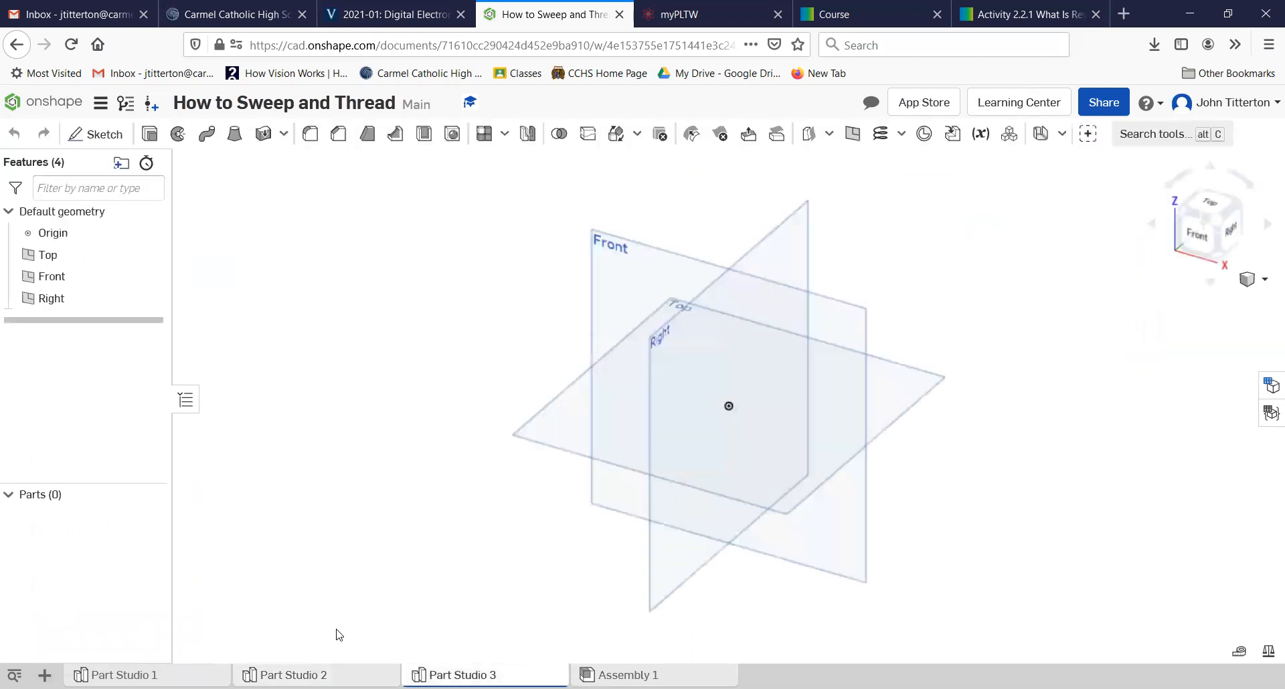
click(124, 676)
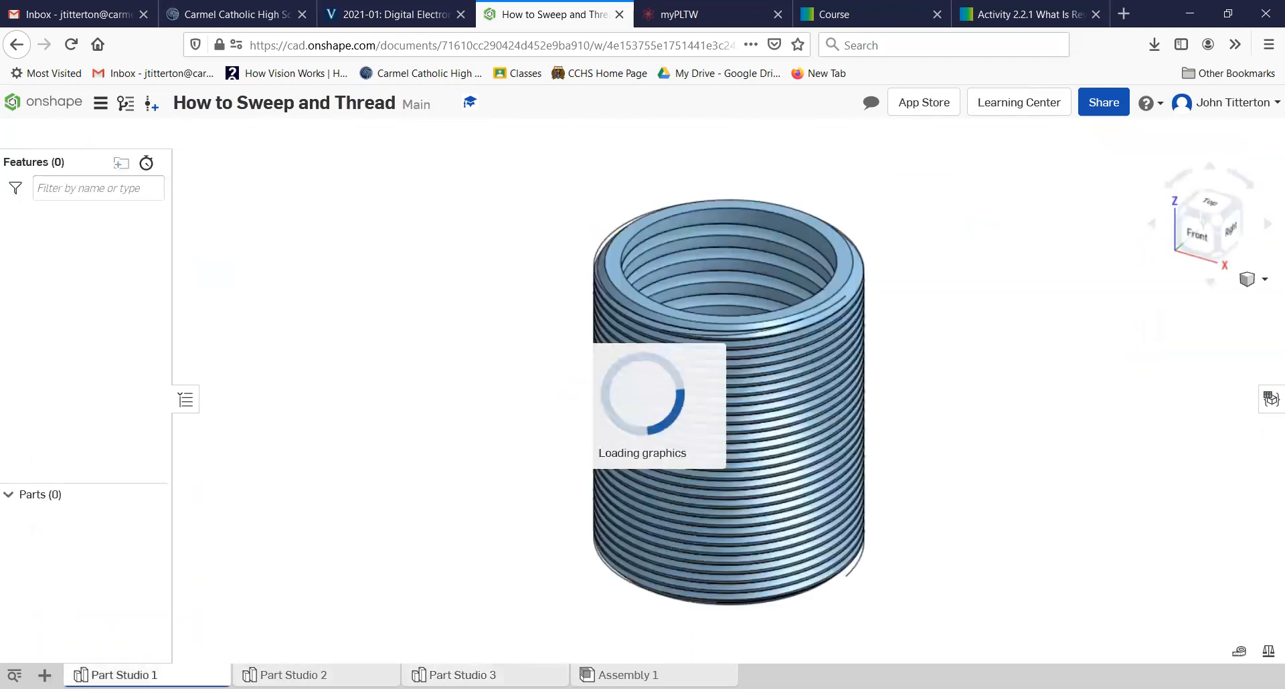
click(292, 675)
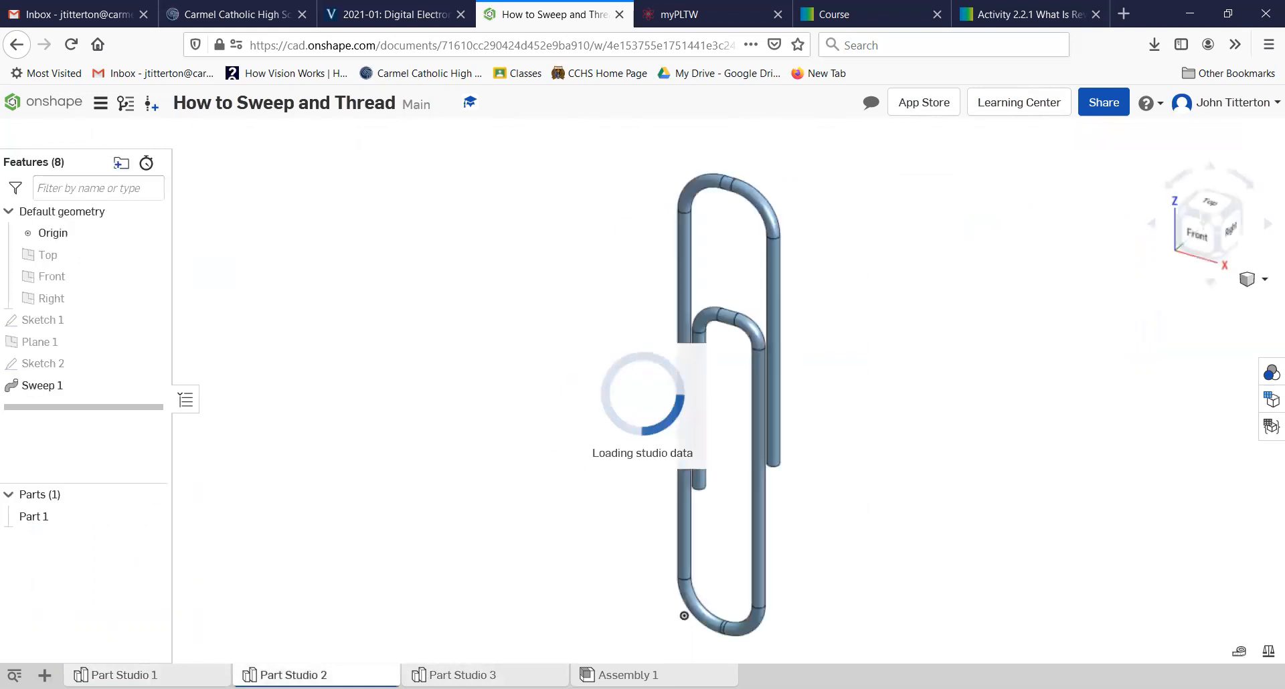
click(462, 675)
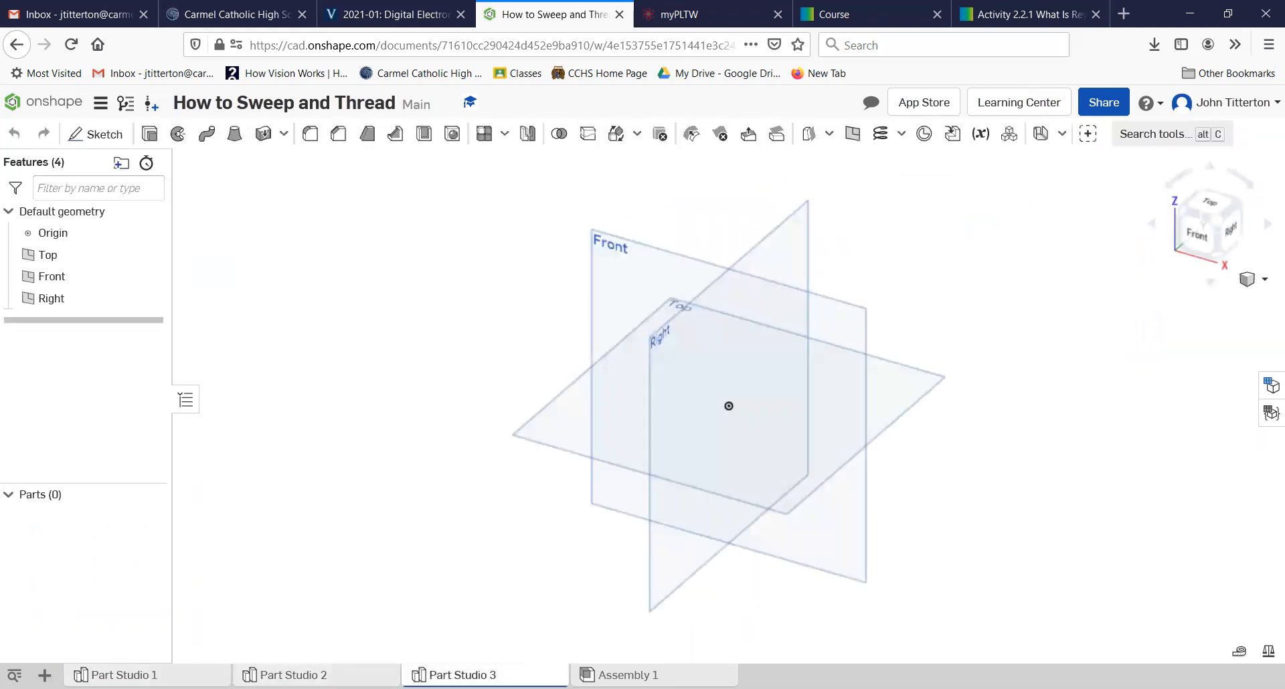
Rename the new Part Studio as Creating a Paper Clip.
right_click(462, 675)
click(448, 542)
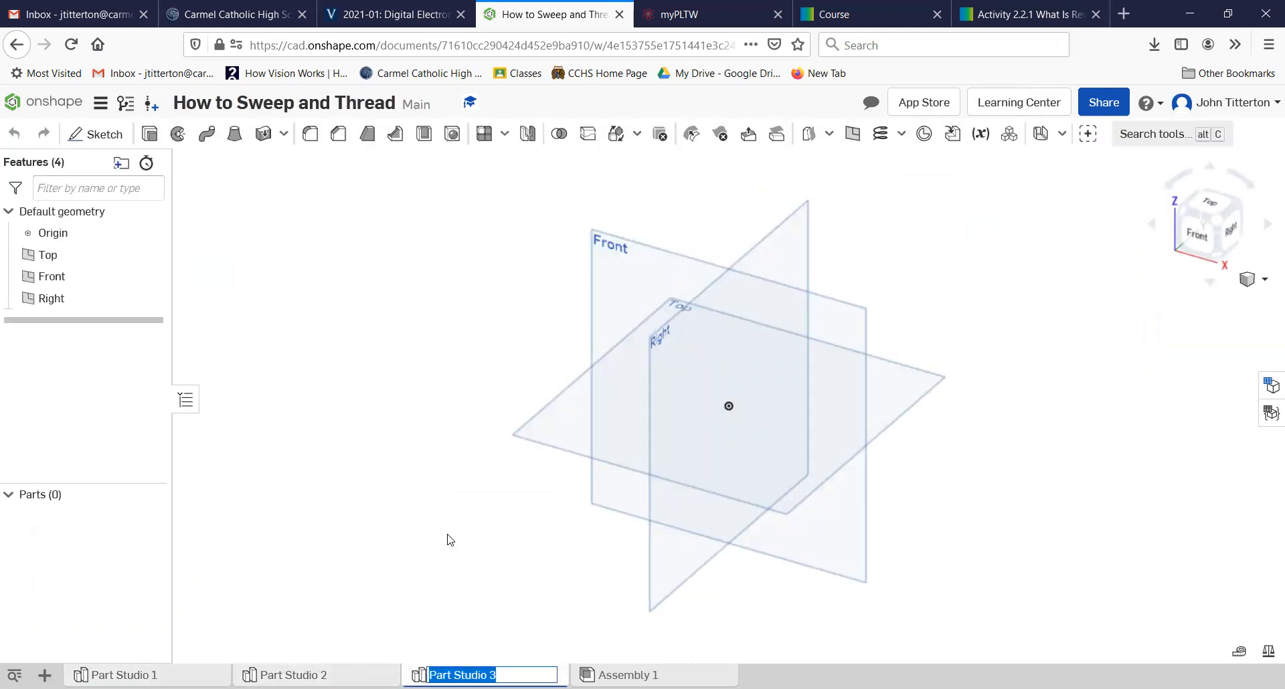
text(Creating a Paper Clip)
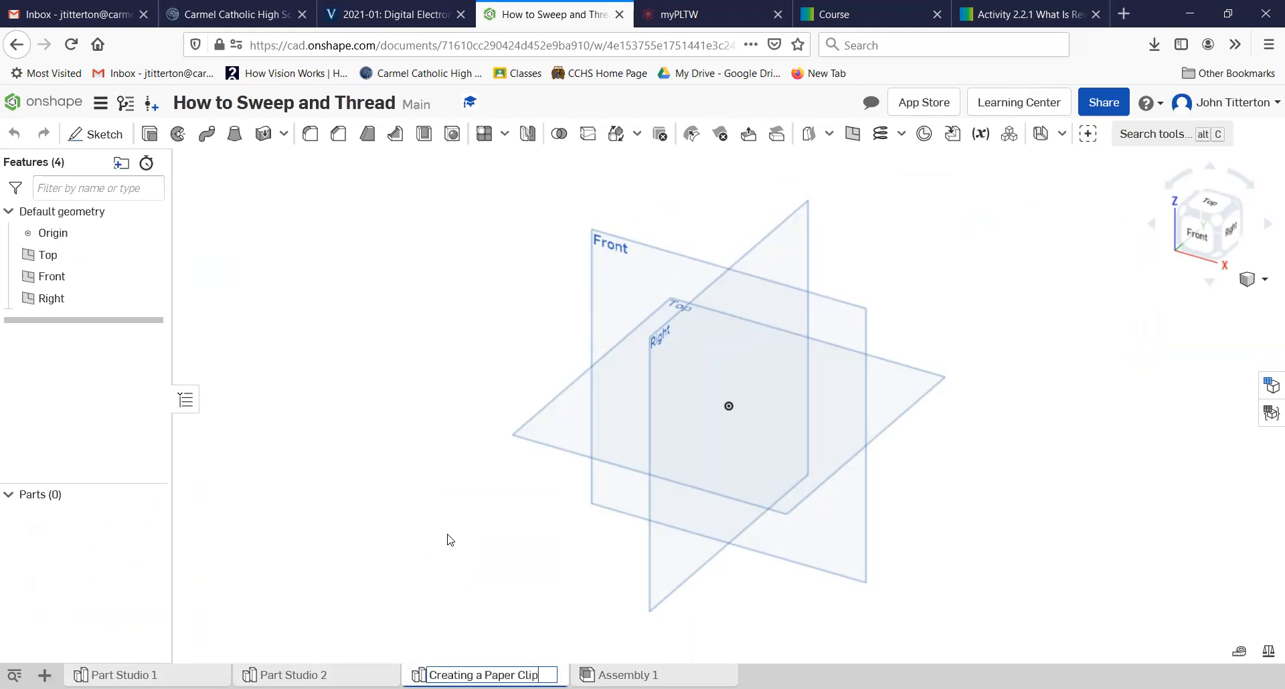
key(Return)
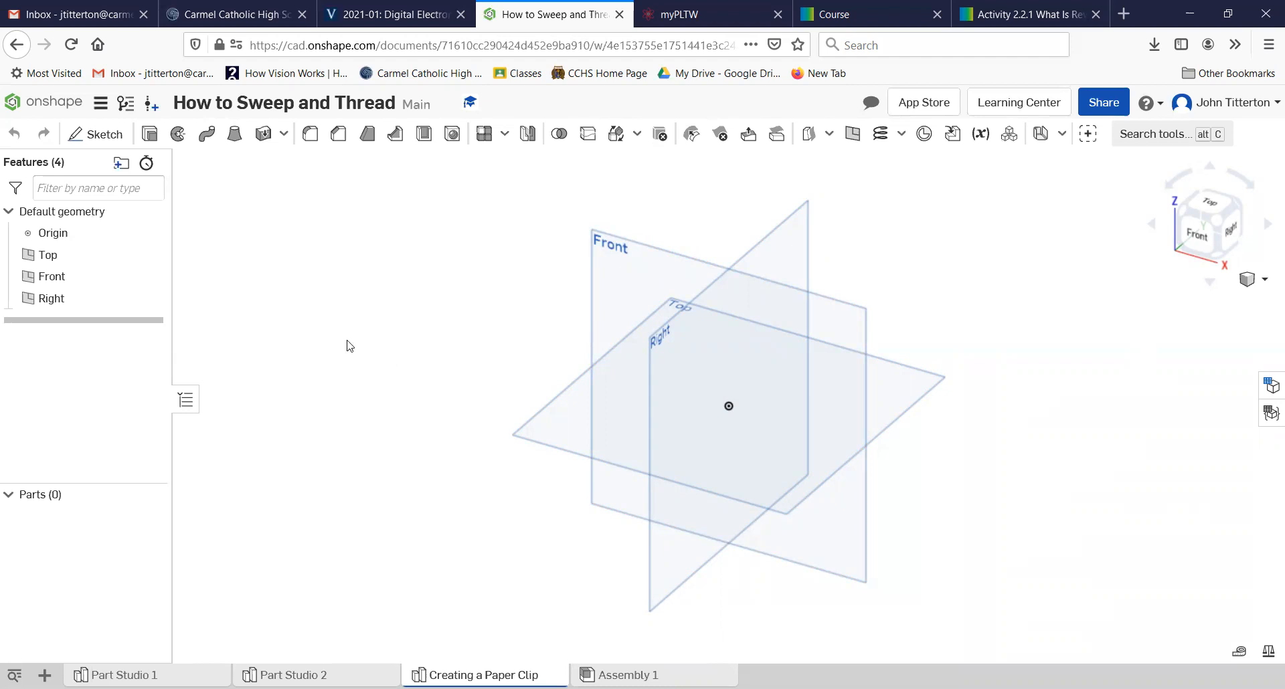
Face the Front plane straight on and start a new sketch on it.
click(672, 272)
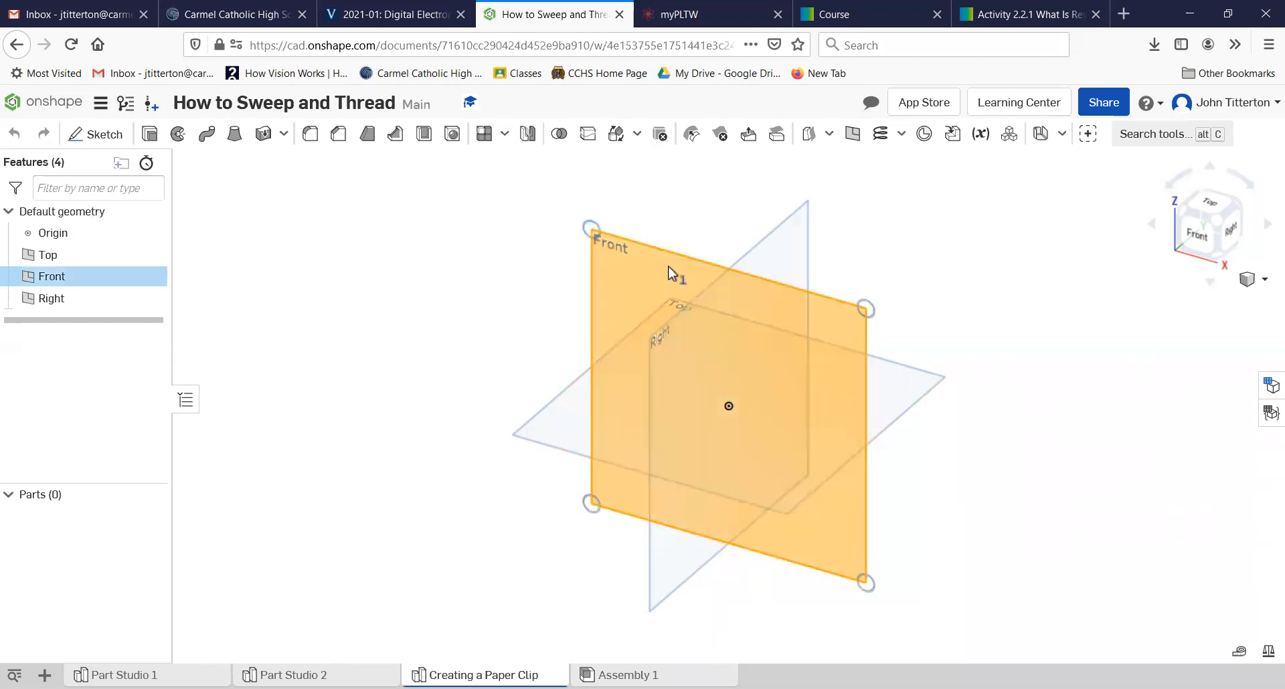
click(1203, 240)
scroll(794, 390, up, 3)
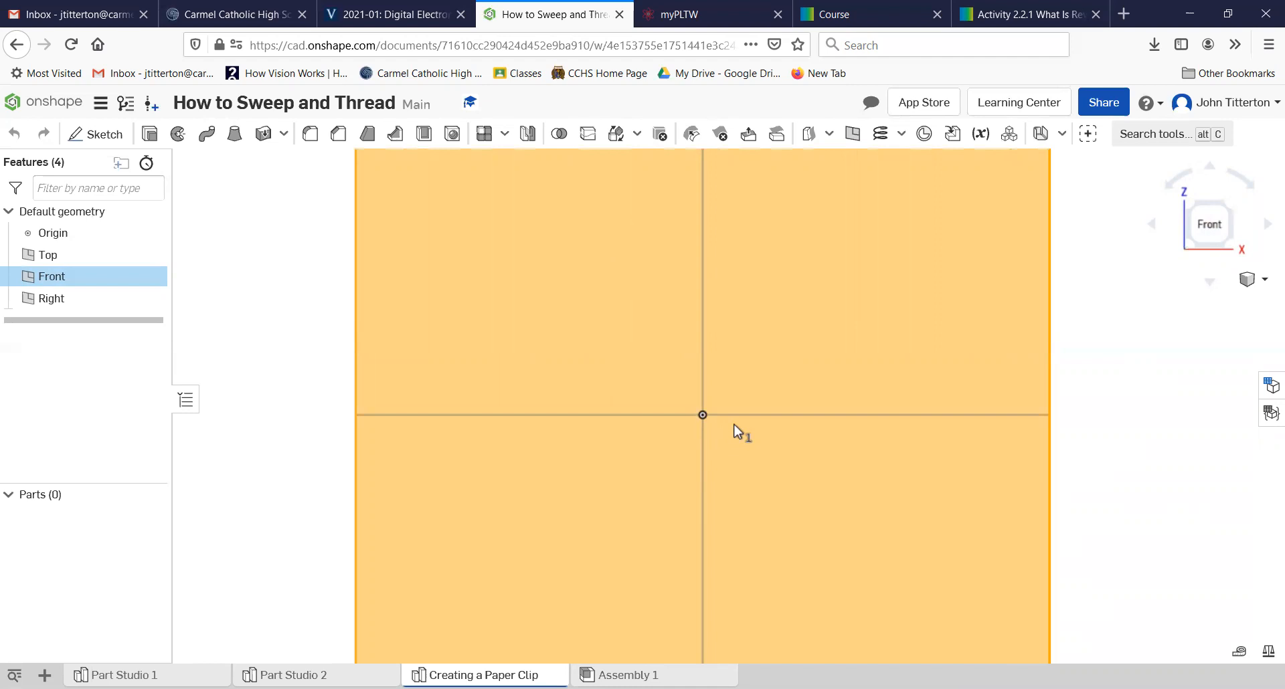
scroll(736, 426, down, 2)
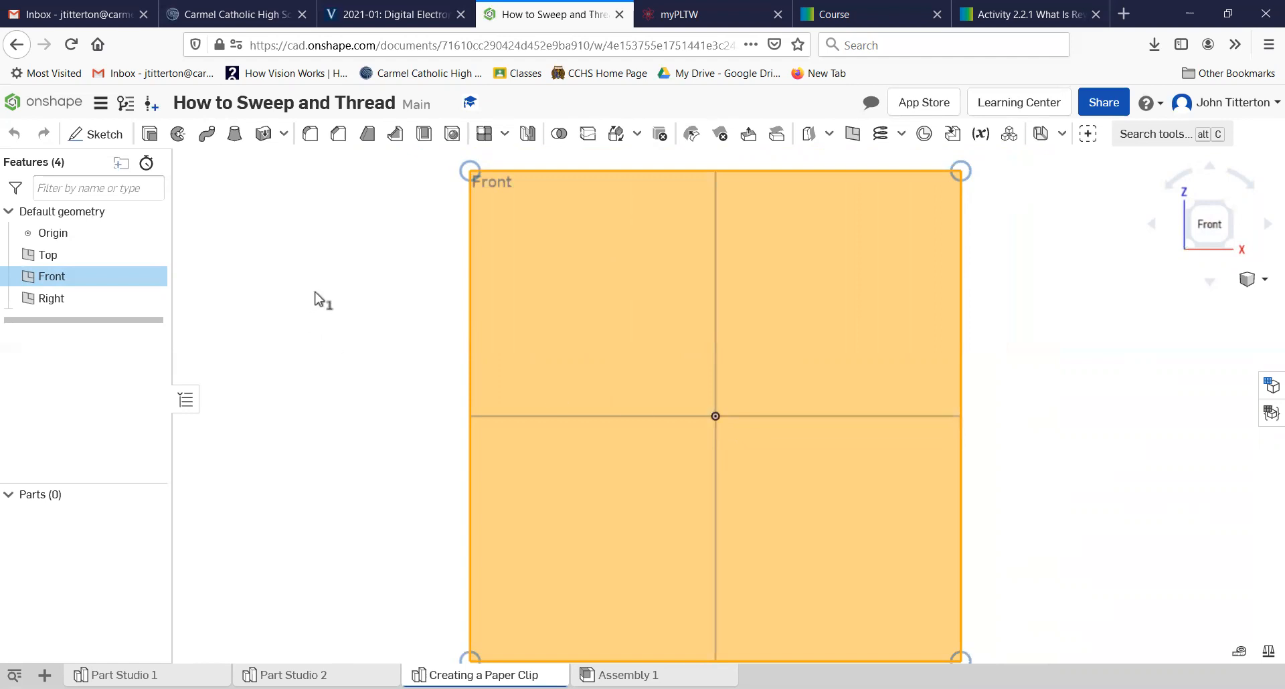
click(112, 140)
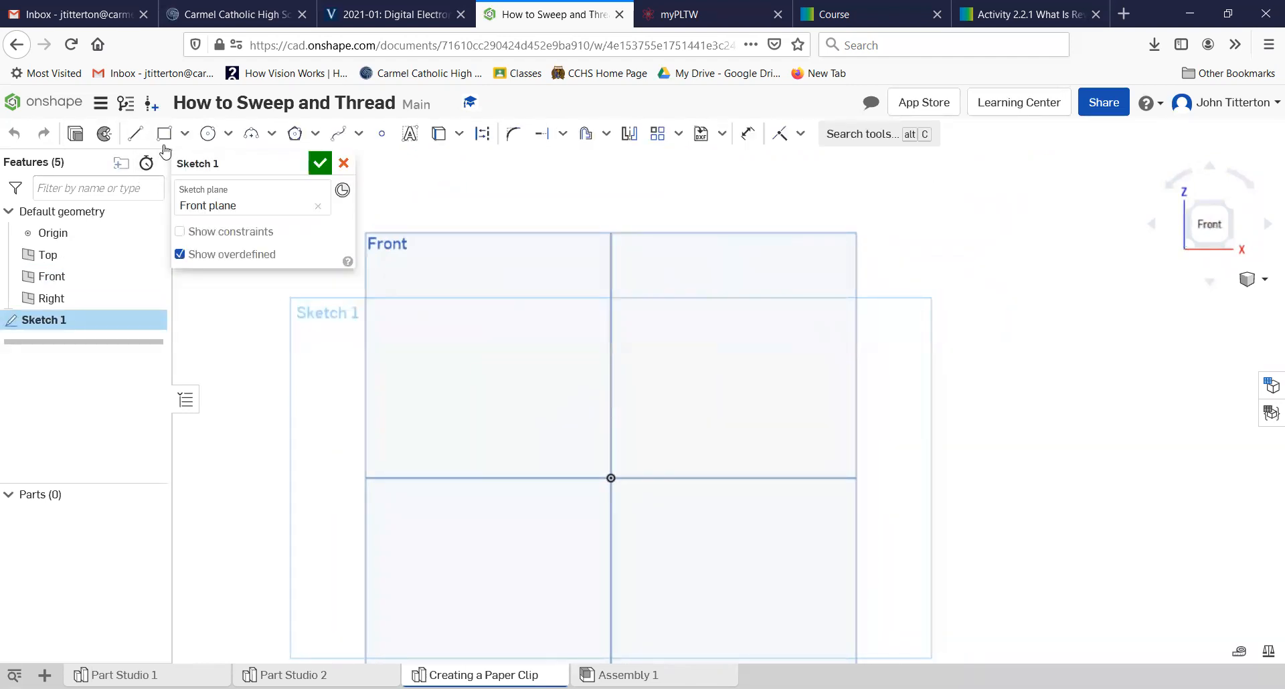
click(619, 478)
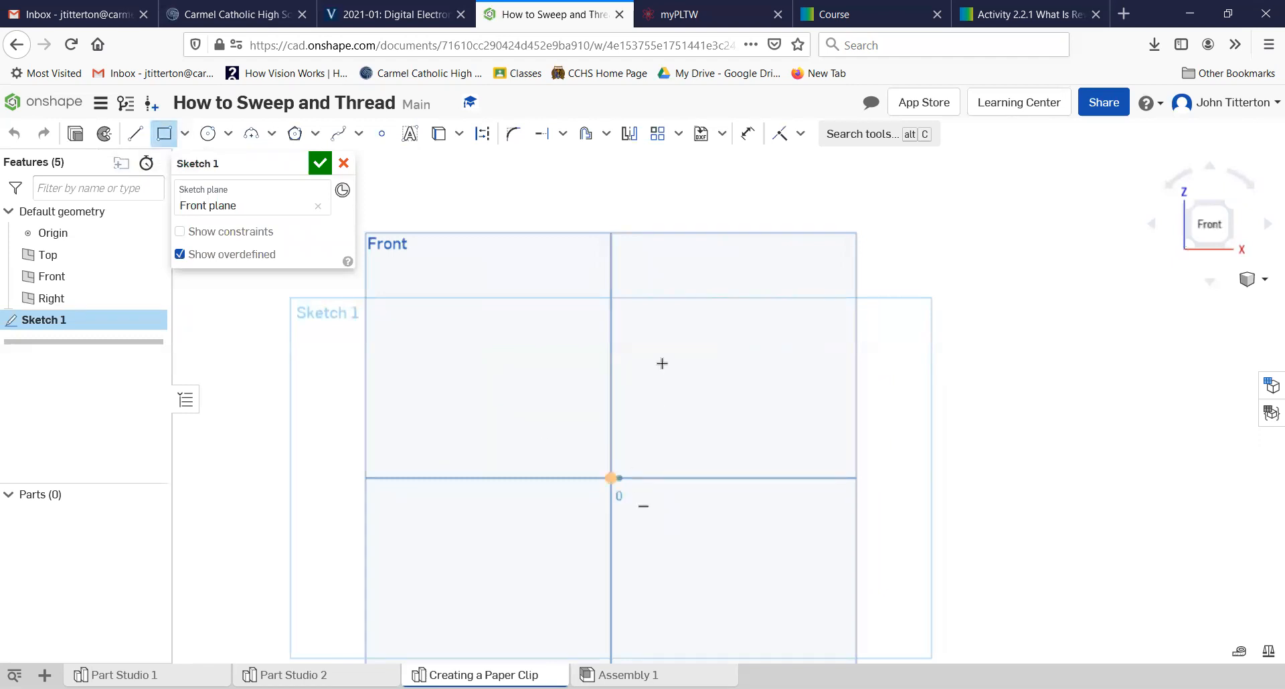
click(373, 213)
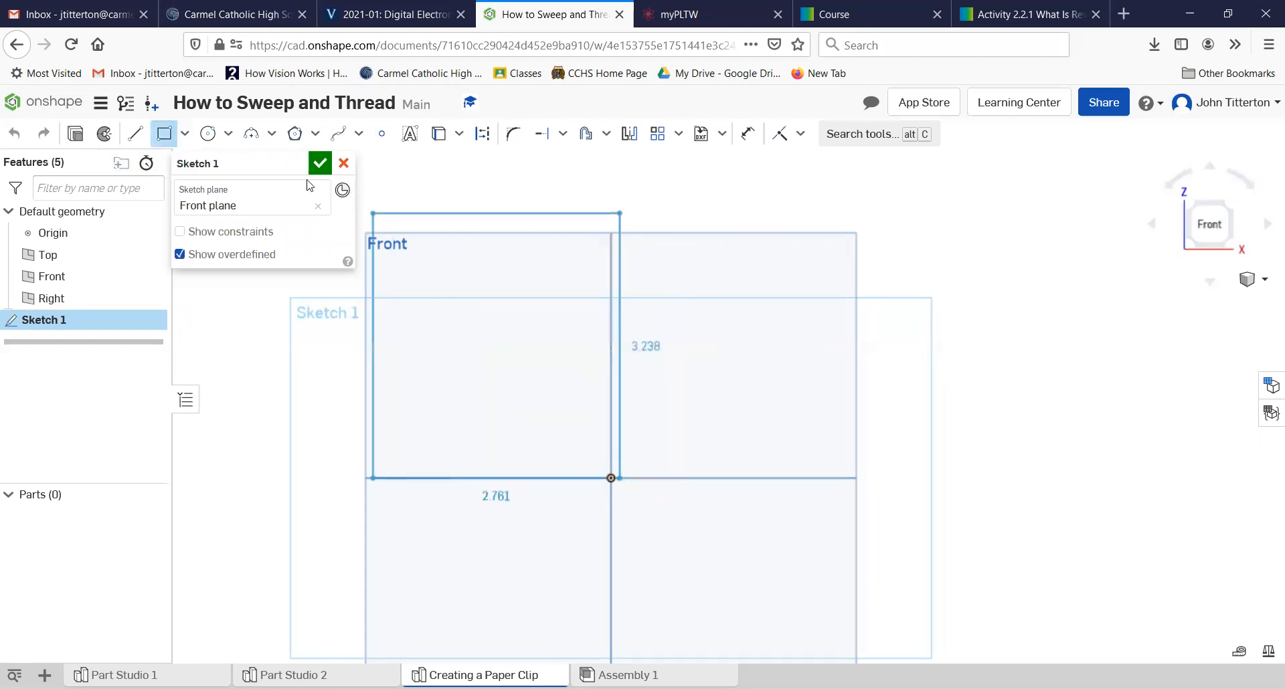
right_click(523, 274)
click(555, 284)
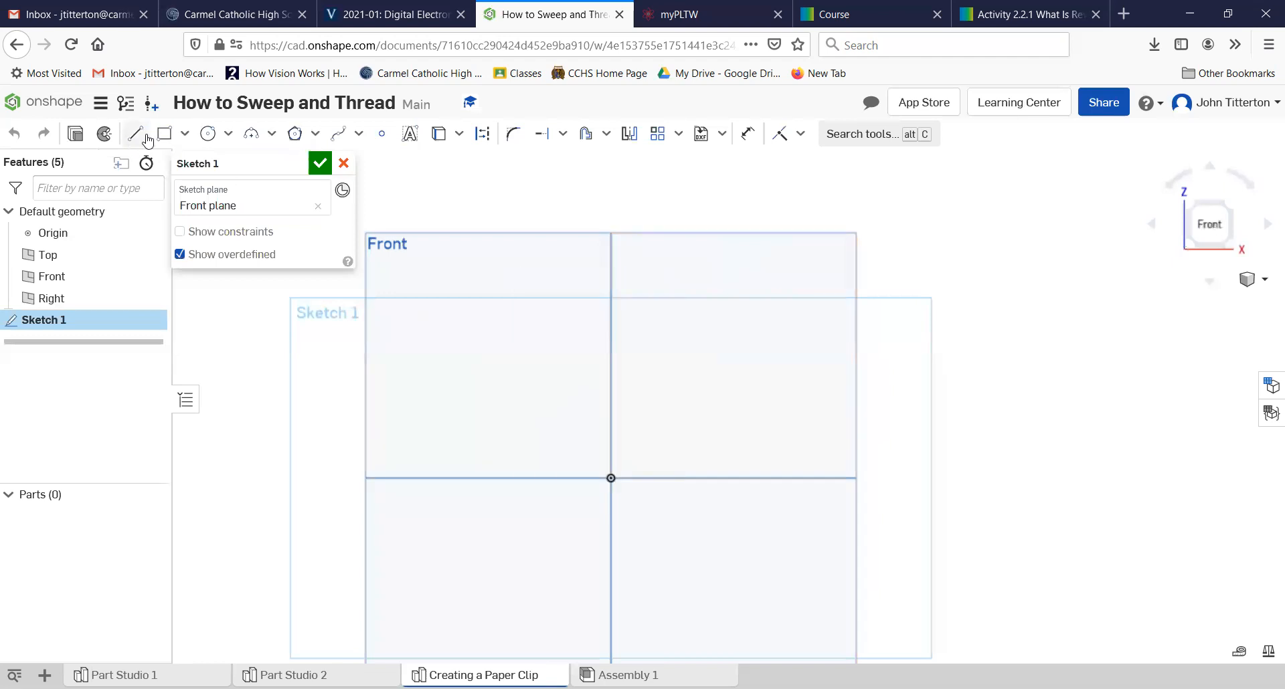
Sketch a corner rectangle from the origin, extending up and toward positive X, 0.25 in wide and 1.25 in high.
click(164, 135)
click(611, 479)
click(700, 261)
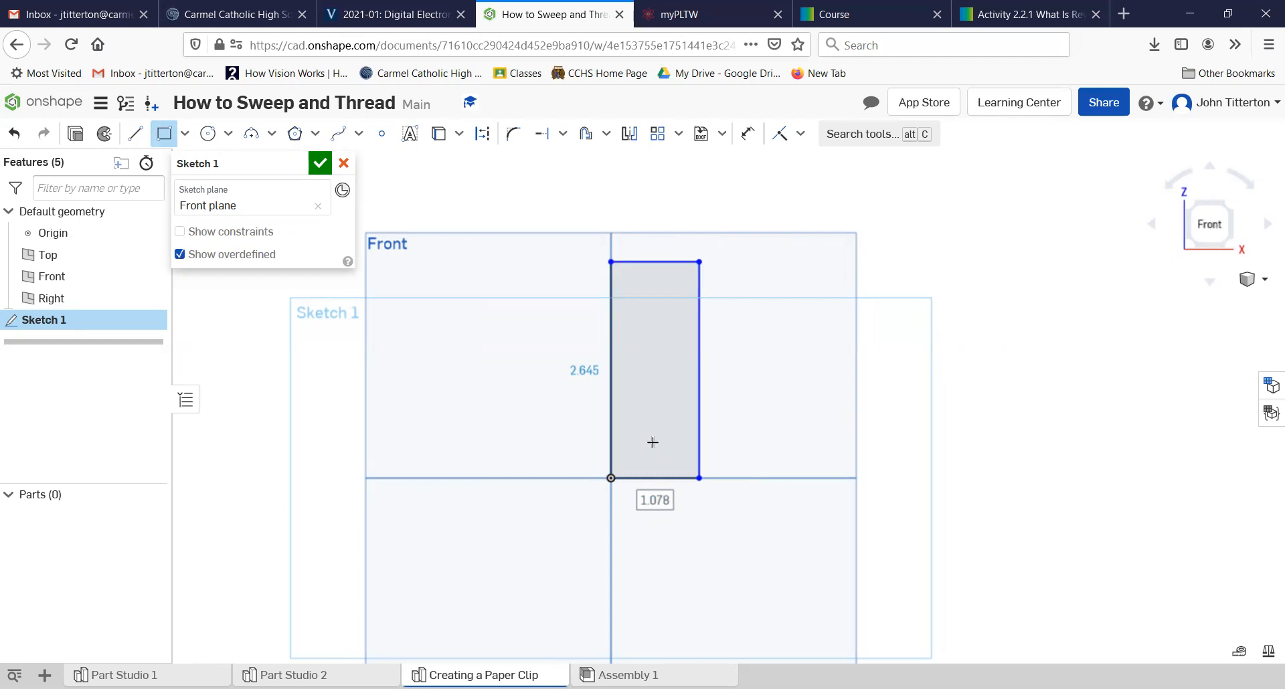
text(.)
key(Tab)
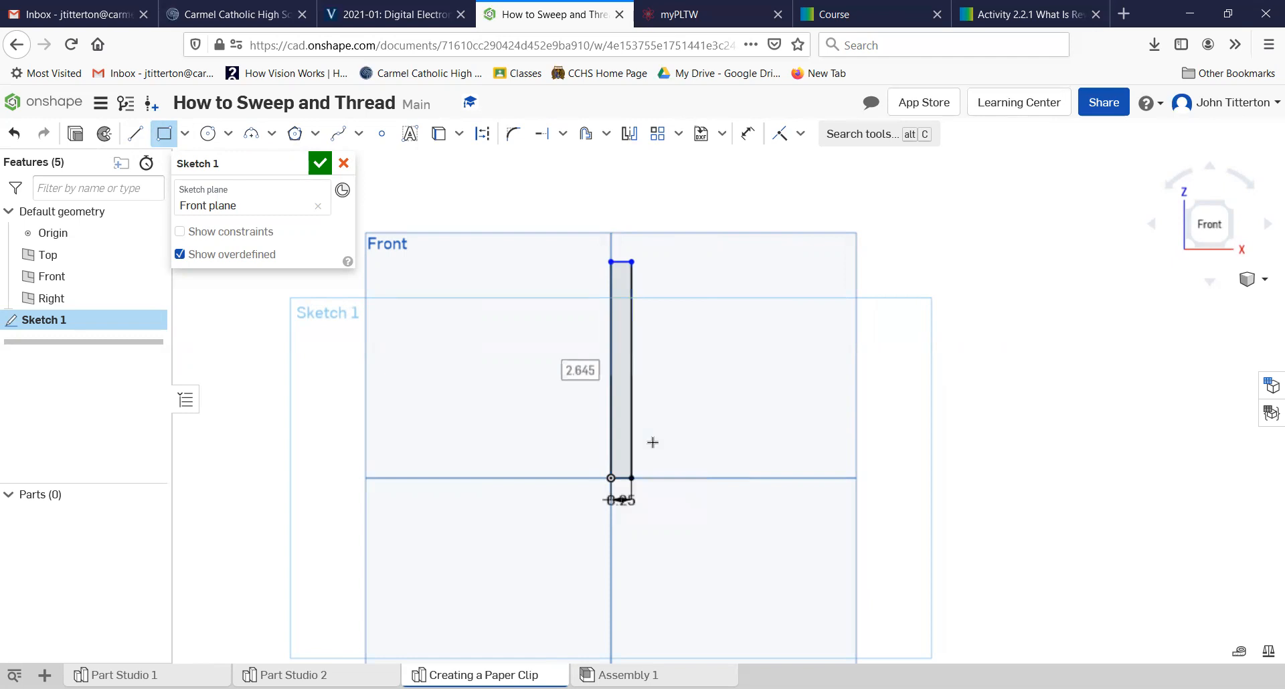
text(1.25)
key(Return)
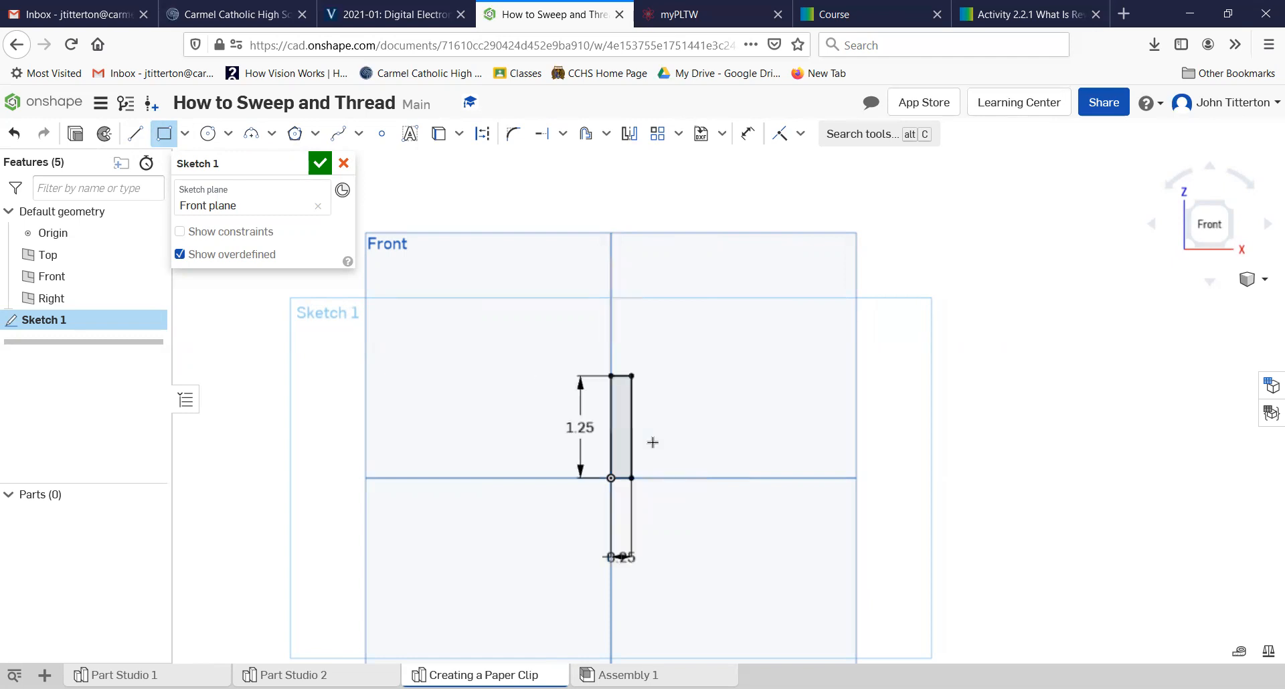
Sketch a horizontal construction line about 0.6 in long, extending outward from the rectangle's right side.
scroll(659, 441, up, 4)
mouse_move(679, 439)
middle_down()
mouse_move(895, 465)
mouse_move(843, 433)
middle_up()
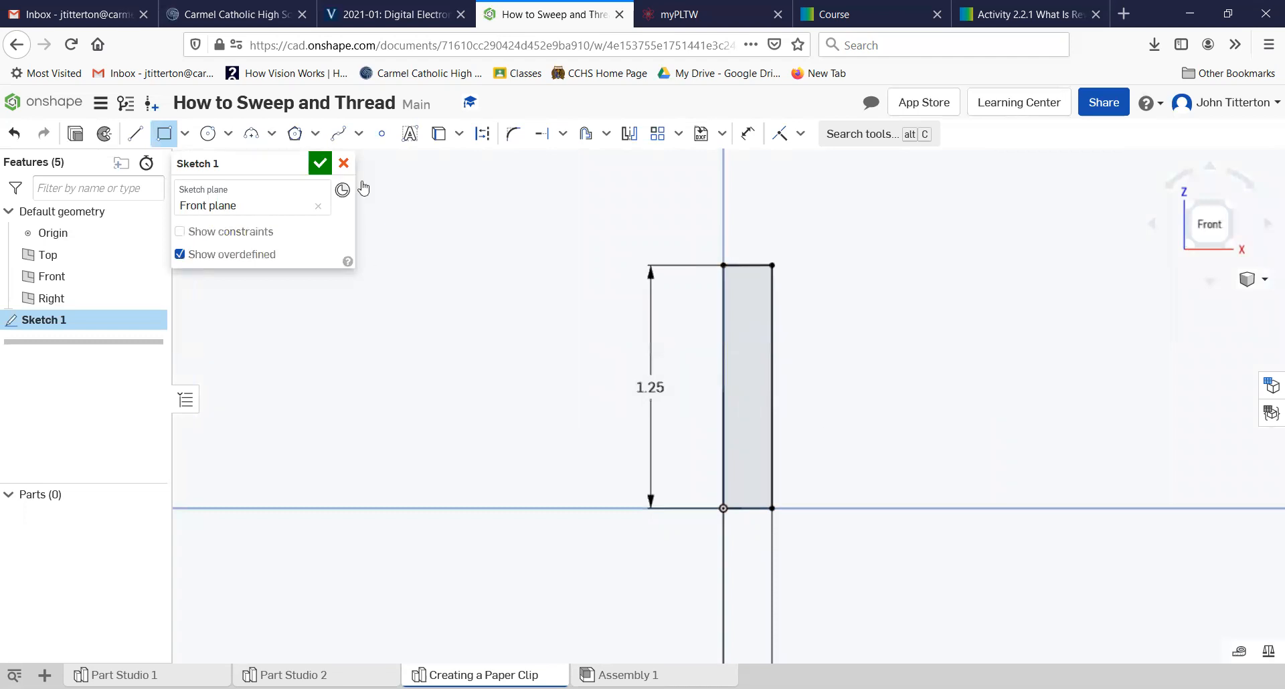
click(136, 134)
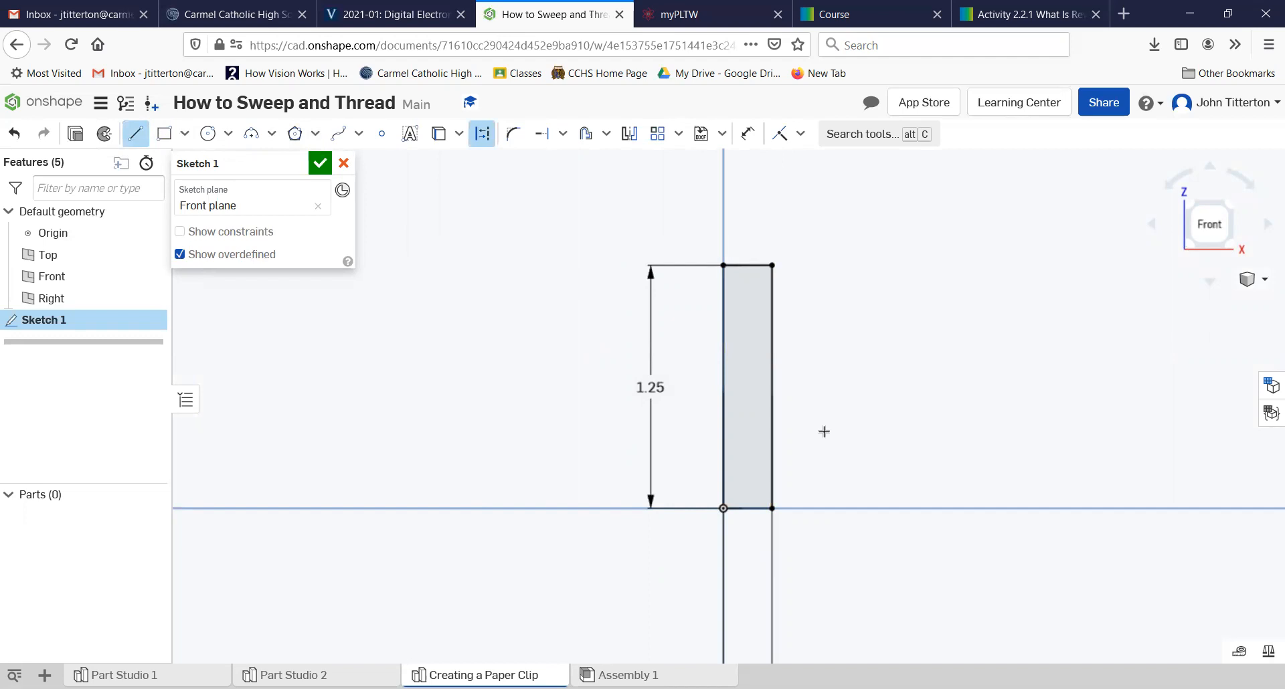
click(771, 431)
click(887, 432)
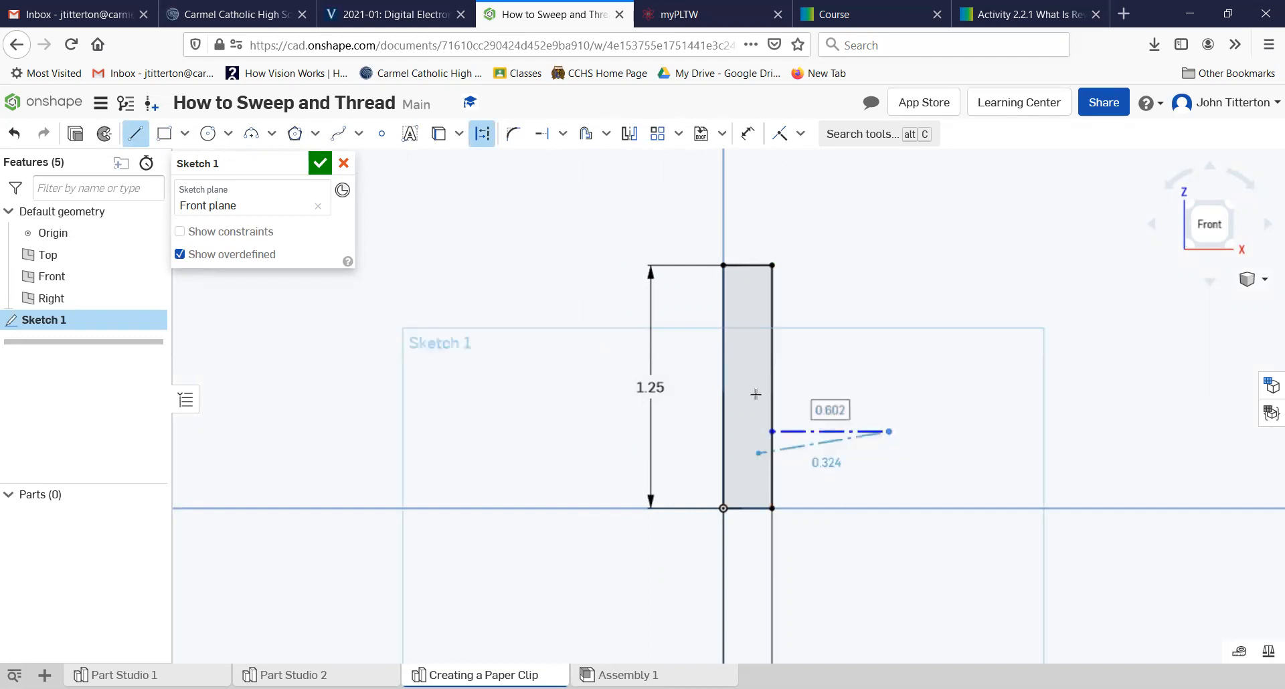
Dimension the construction line's height above the horizontal axis through the origin as 5/8 in.
click(746, 136)
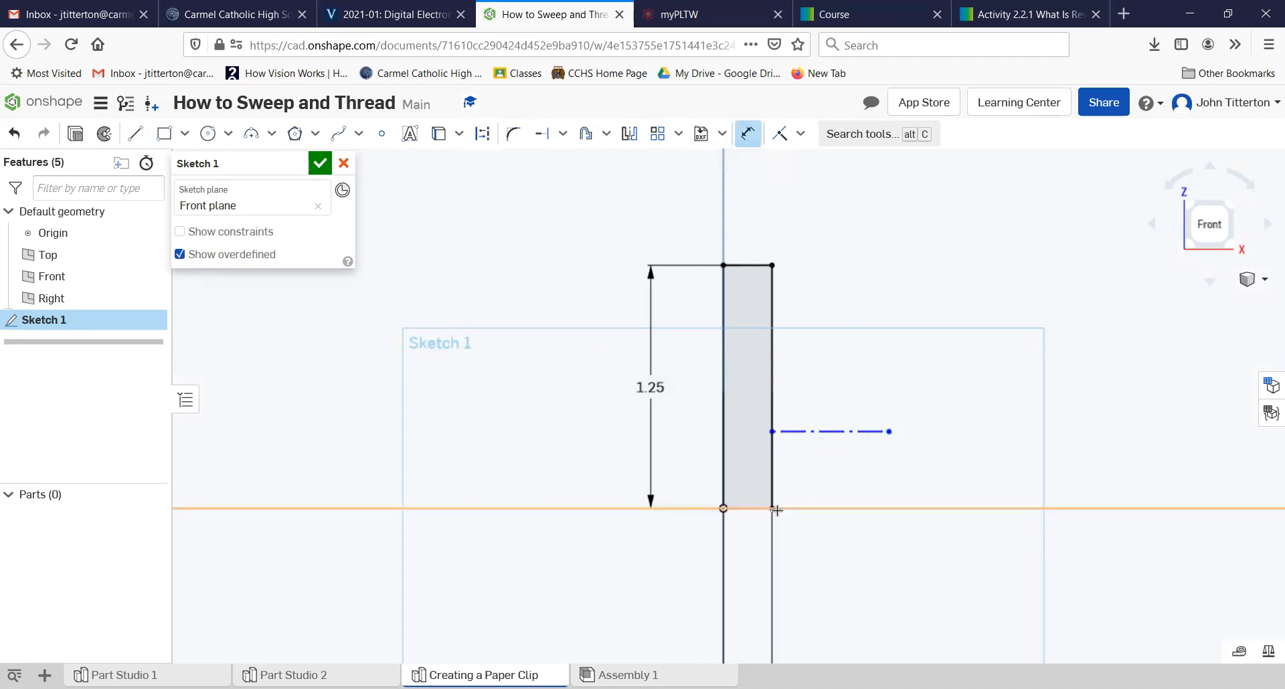
click(823, 509)
click(867, 470)
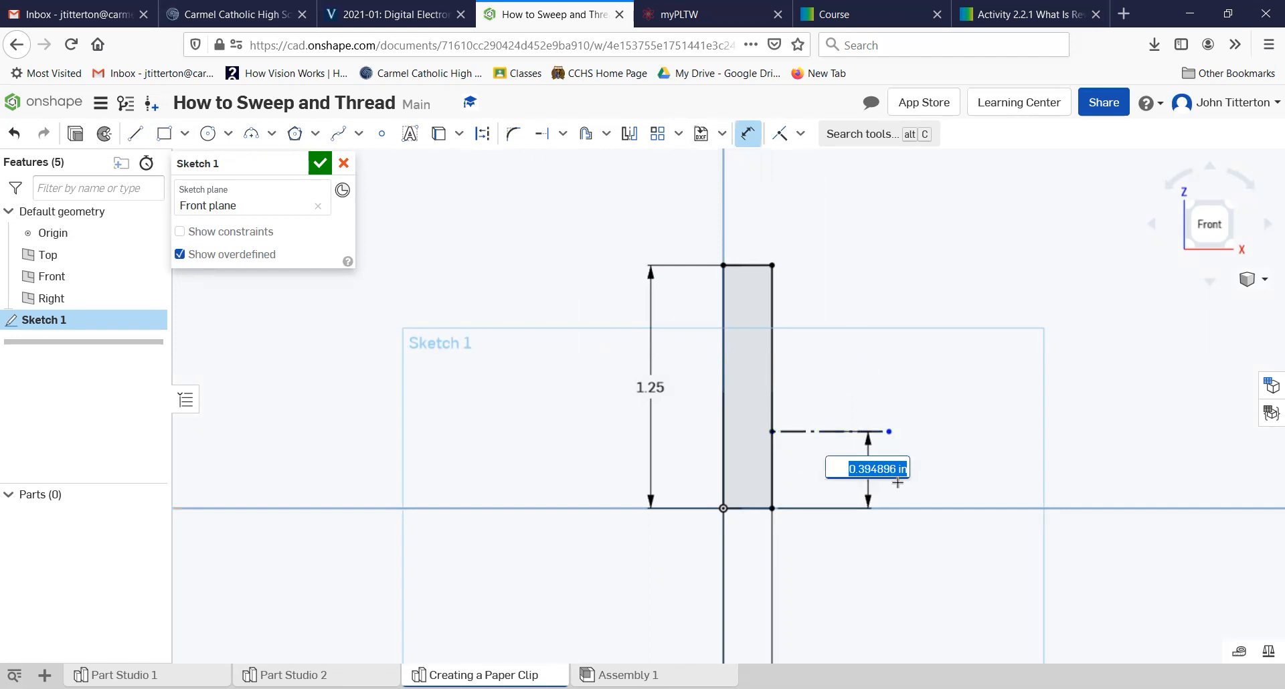
text(5)
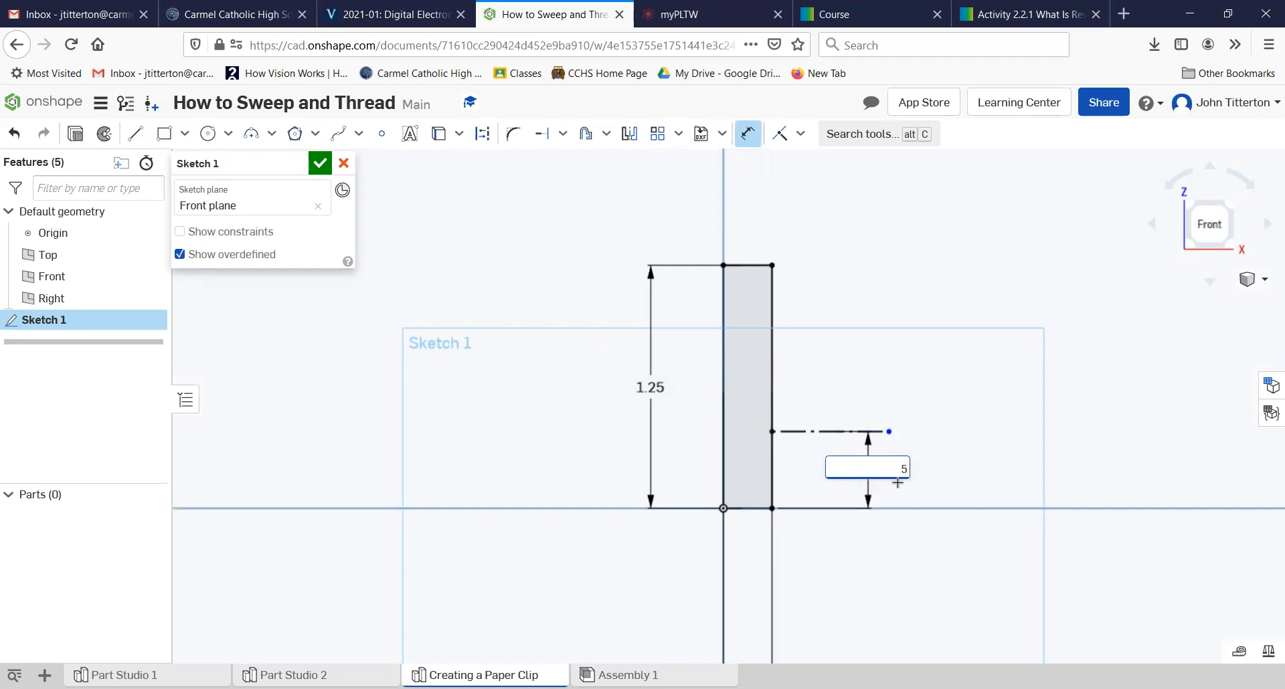
text(/8)
key(Return)
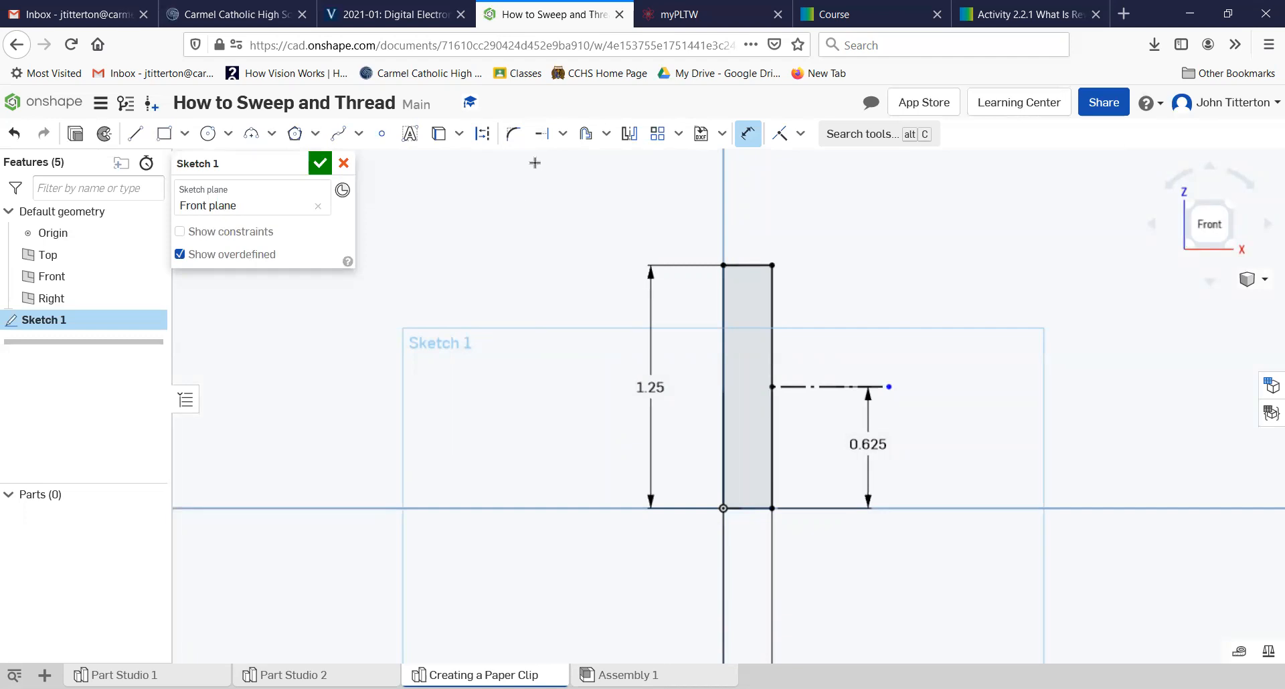
Trim away the lower half of the rectangle's right side, below the construction line.
click(563, 133)
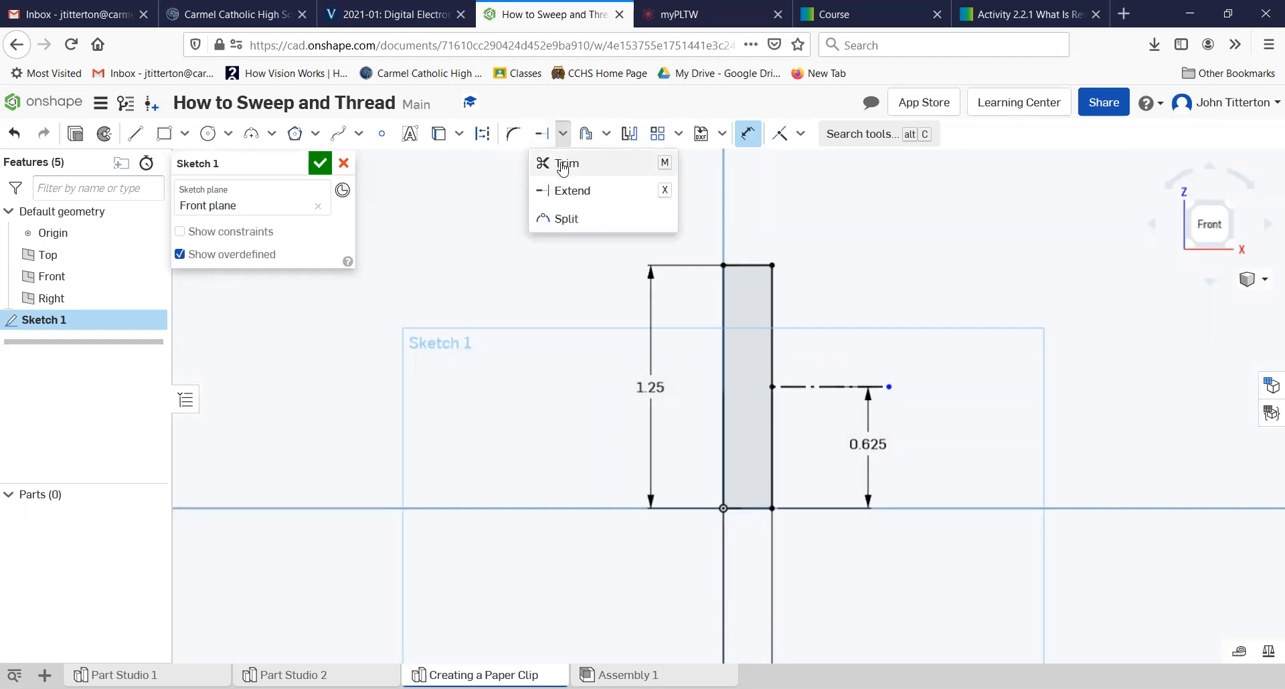
click(568, 162)
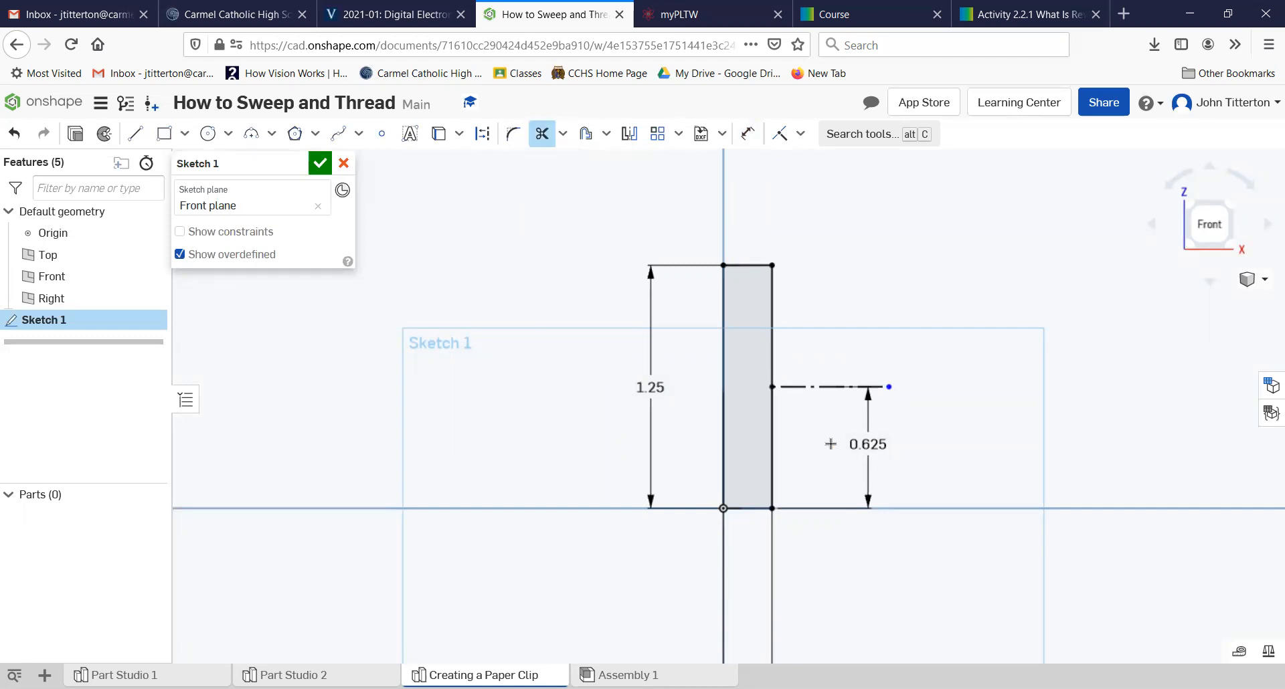
click(790, 439)
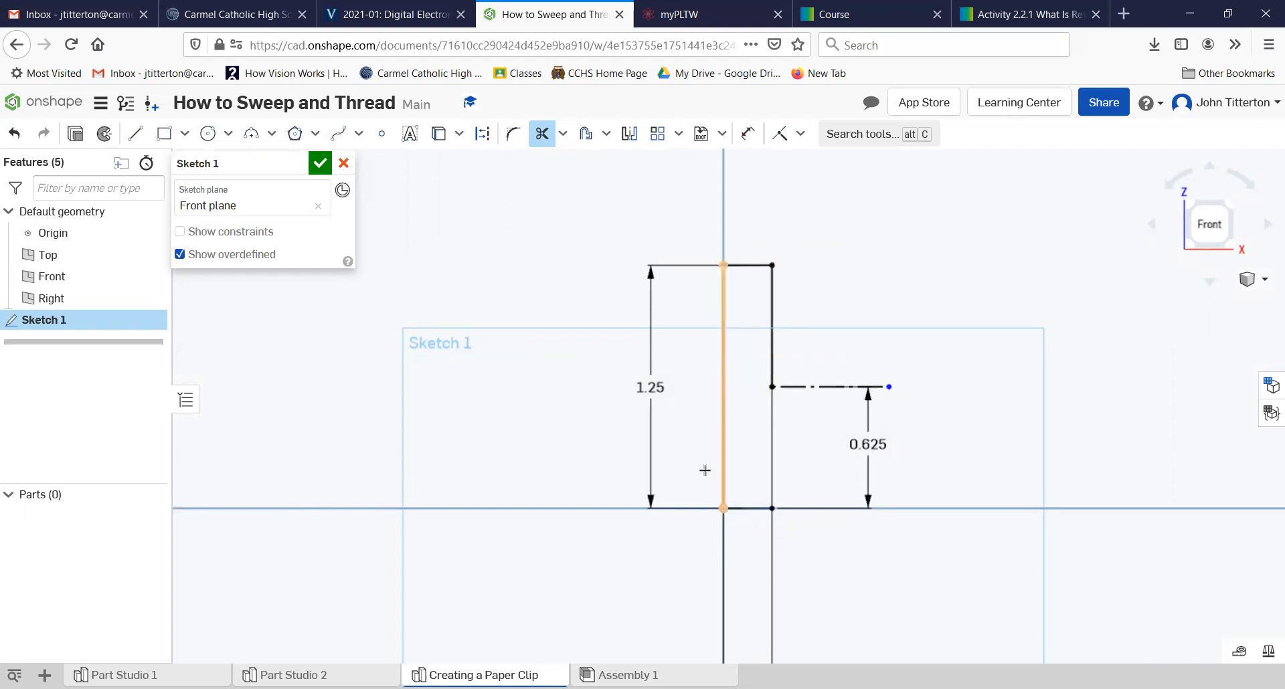
Sketch three connected inner lines from the rectangle's bottom edge: about 1.015 in up, 0.143 in toward the left side, and 0.392 in down.
scroll(762, 481, up, 10)
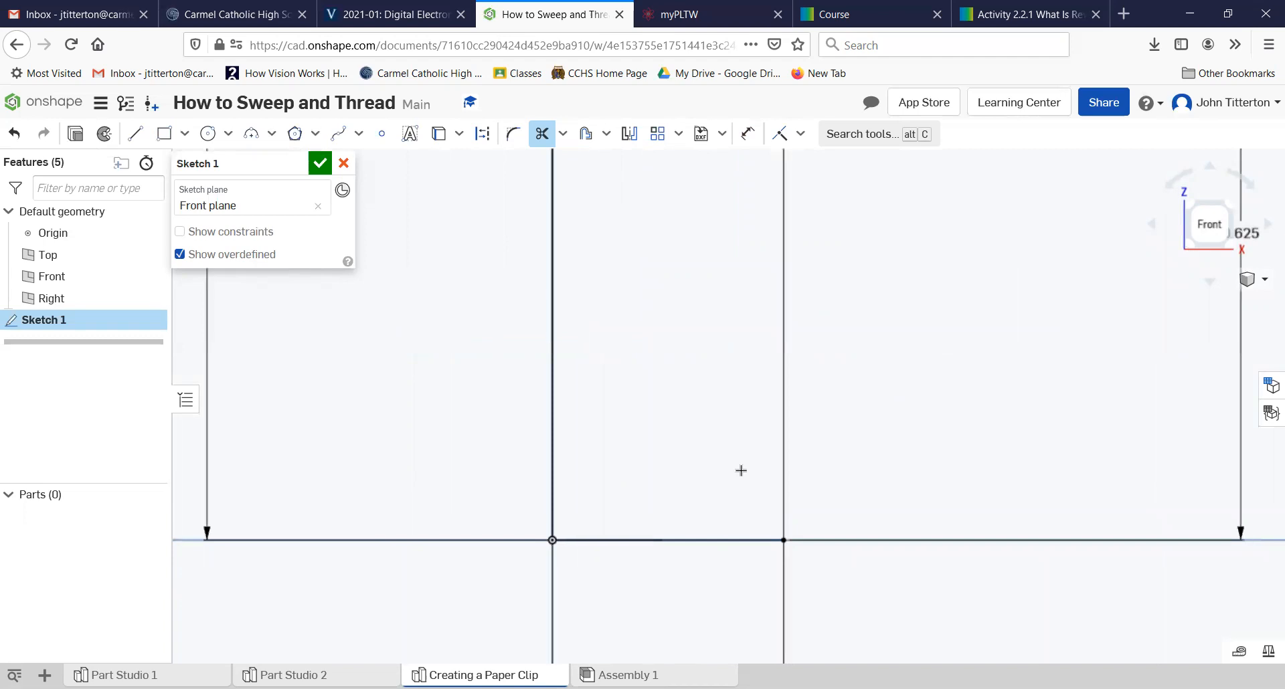
scroll(571, 364, down, 6)
middle_drag(625, 304, 623, 404)
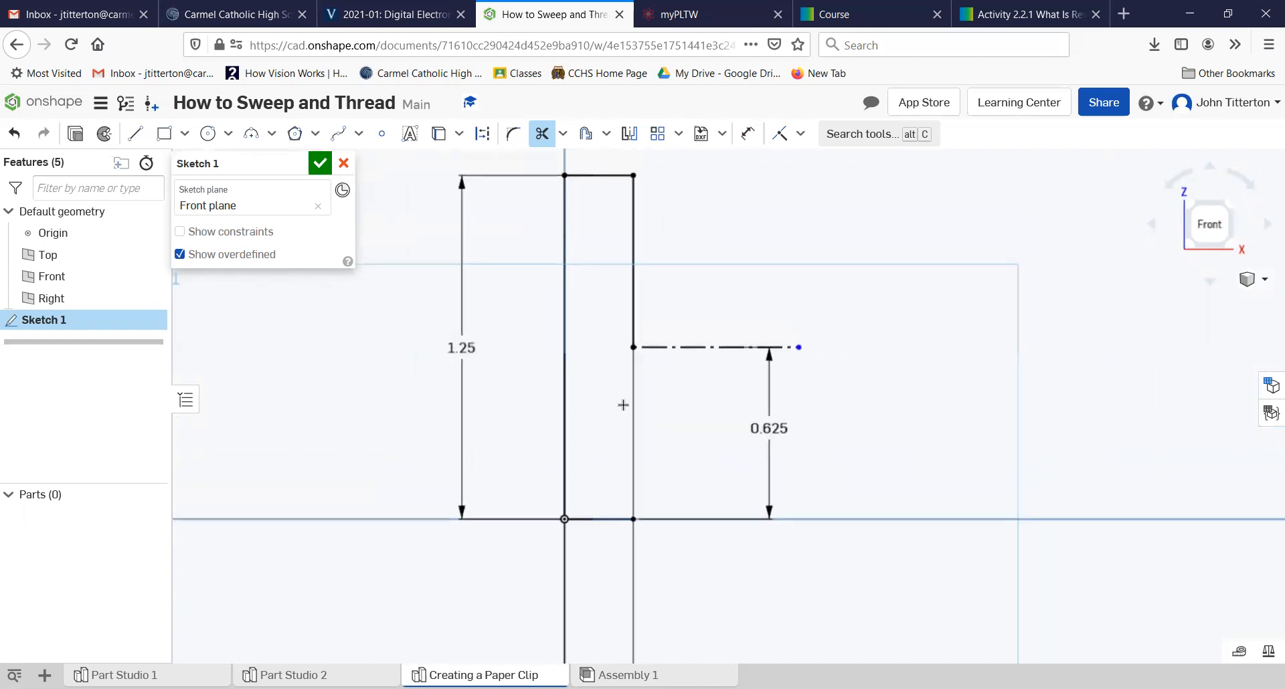
click(136, 133)
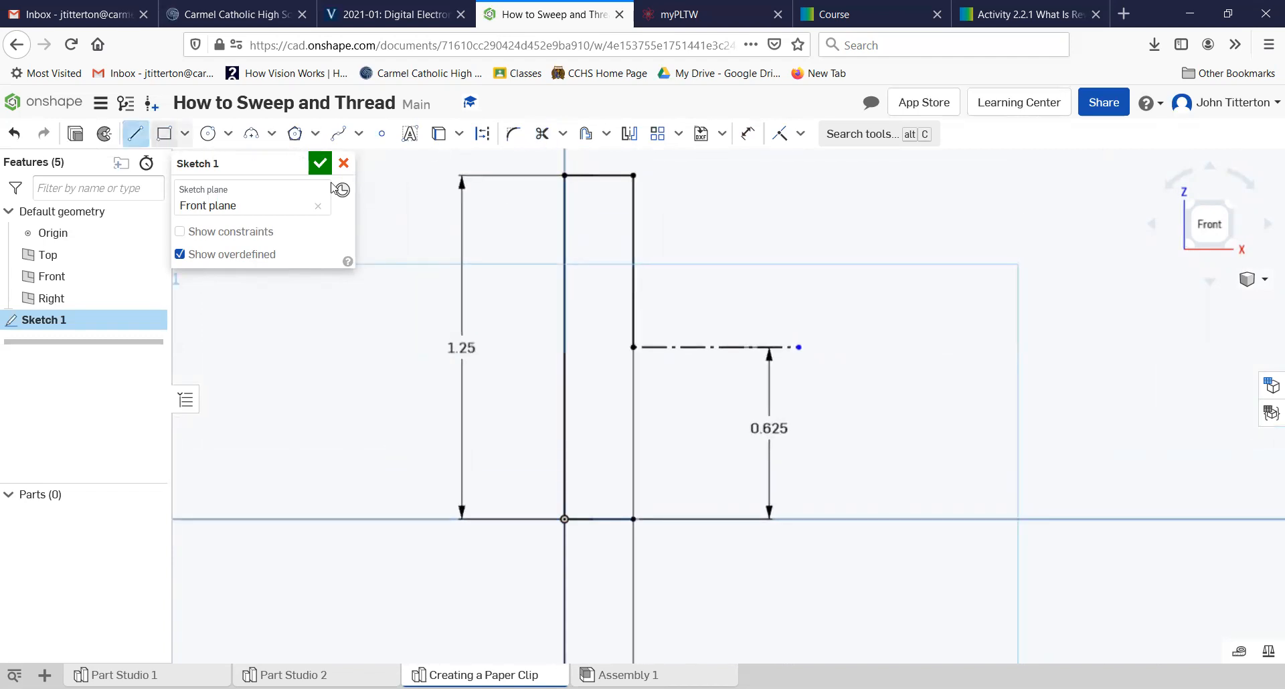
click(615, 517)
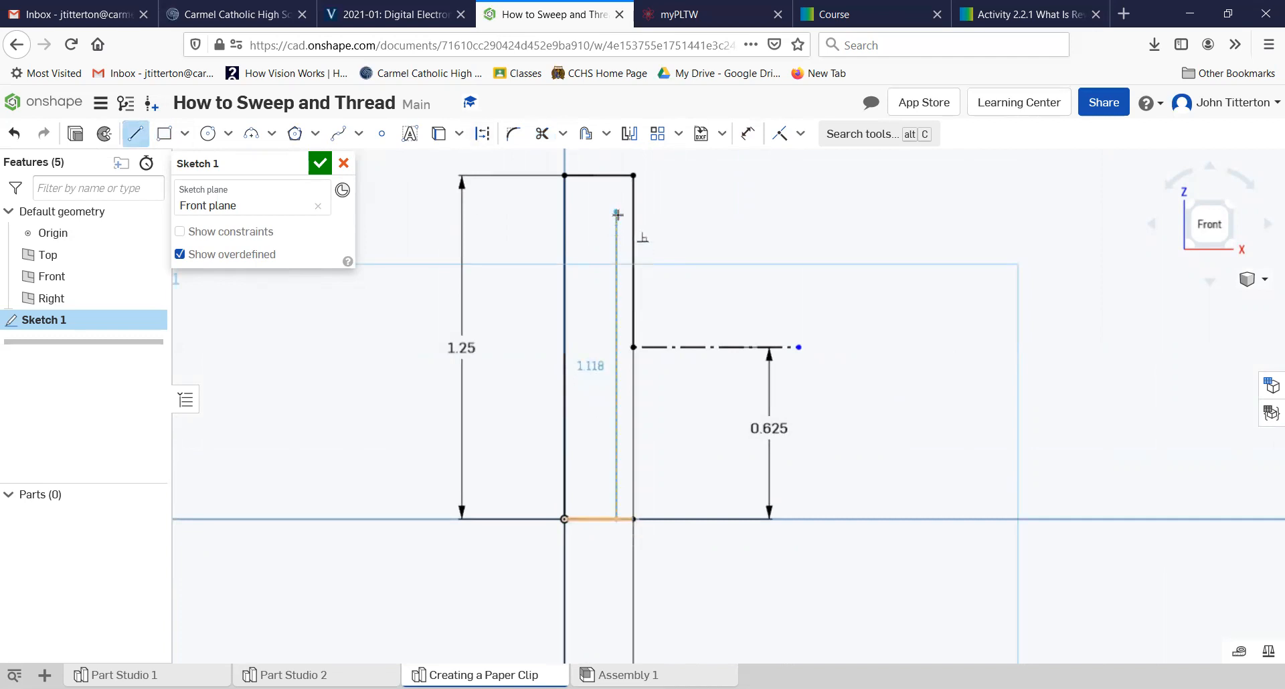
click(616, 239)
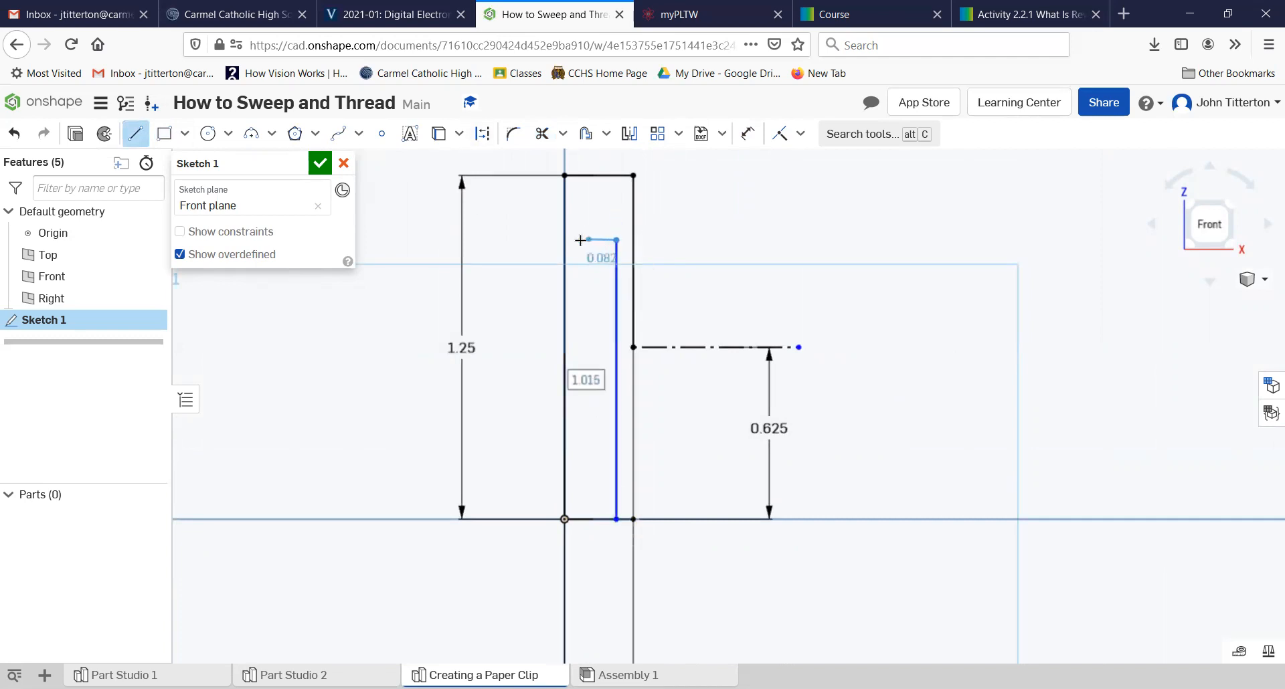
click(577, 239)
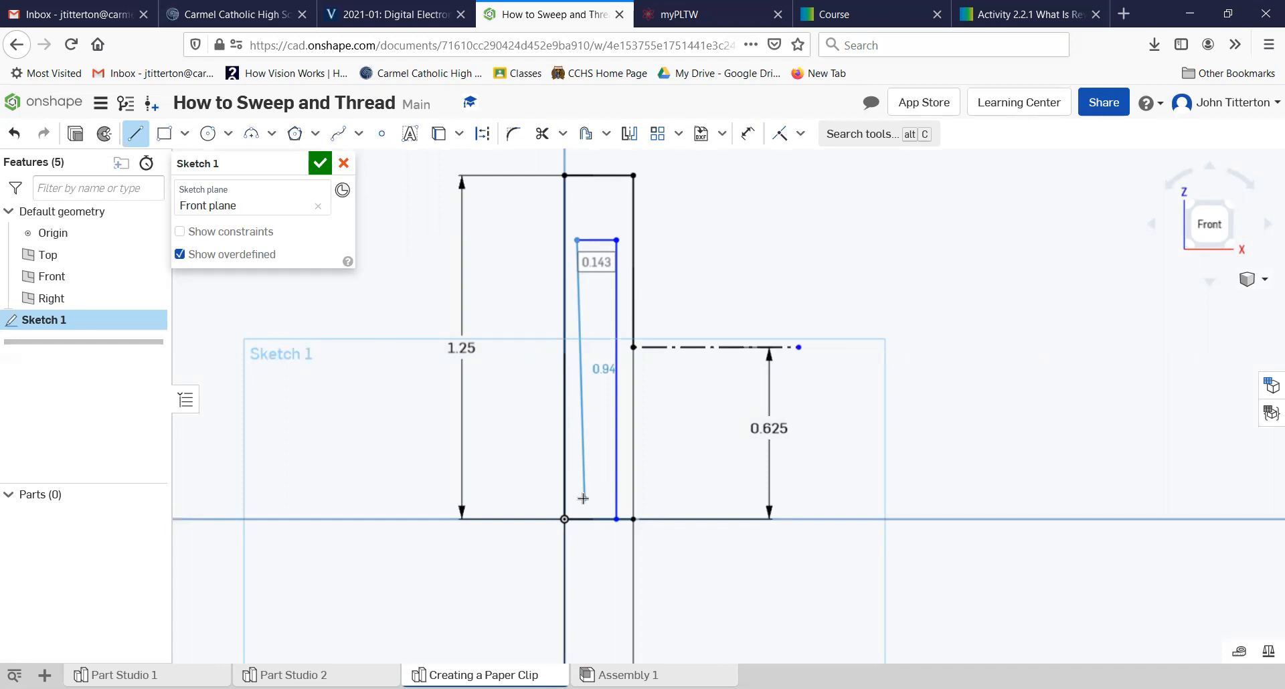
click(577, 348)
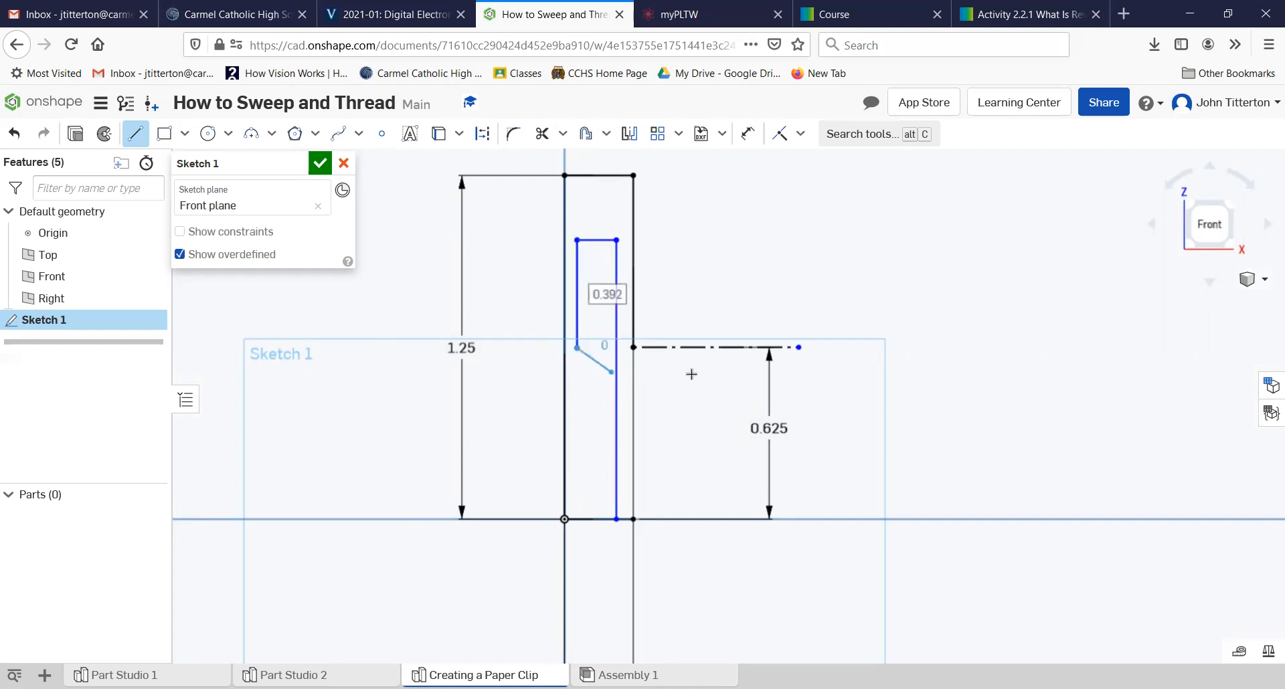
right_click(410, 285)
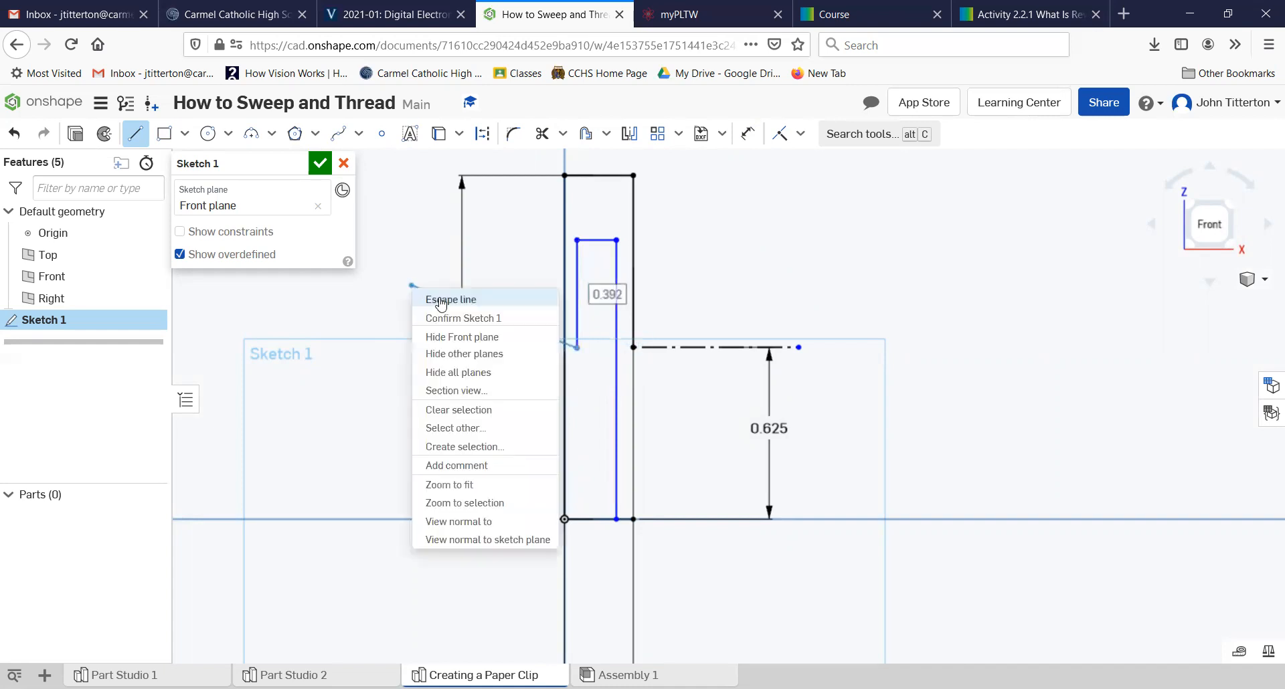
click(439, 301)
Trim the bottom edge's leftover segment between the long inner line and the rectangle's lower right corner.
scroll(637, 530, up, 4)
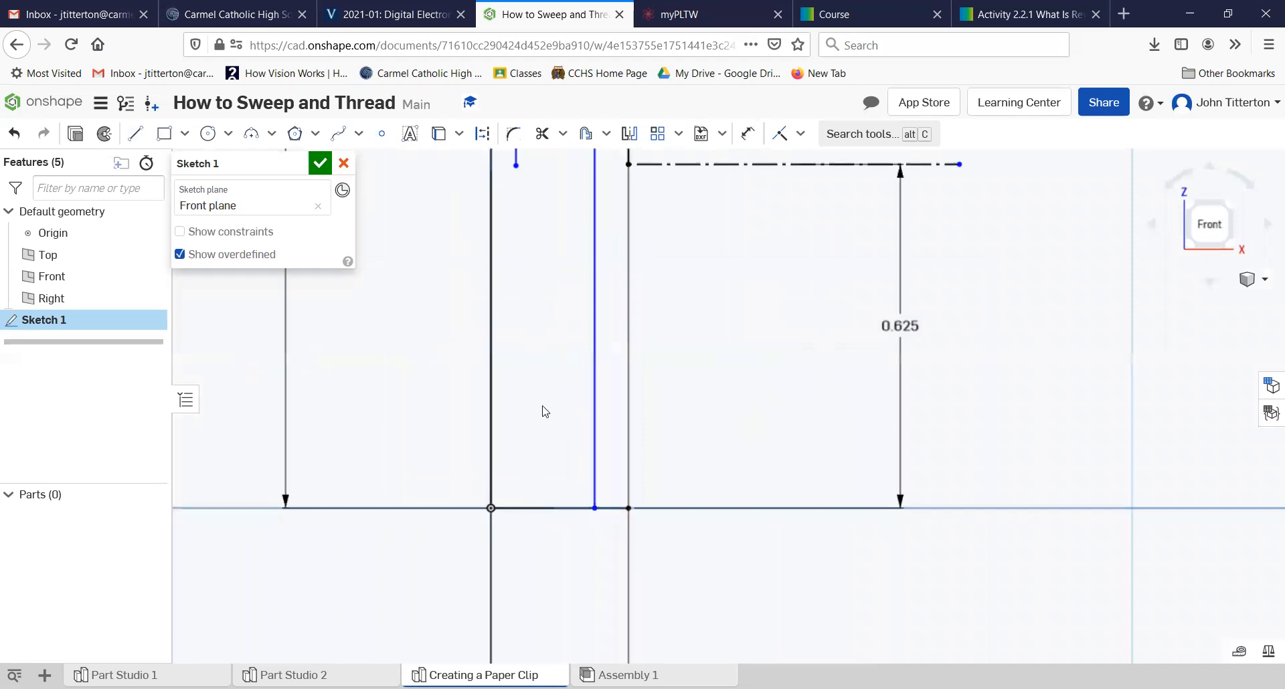
click(542, 133)
click(613, 508)
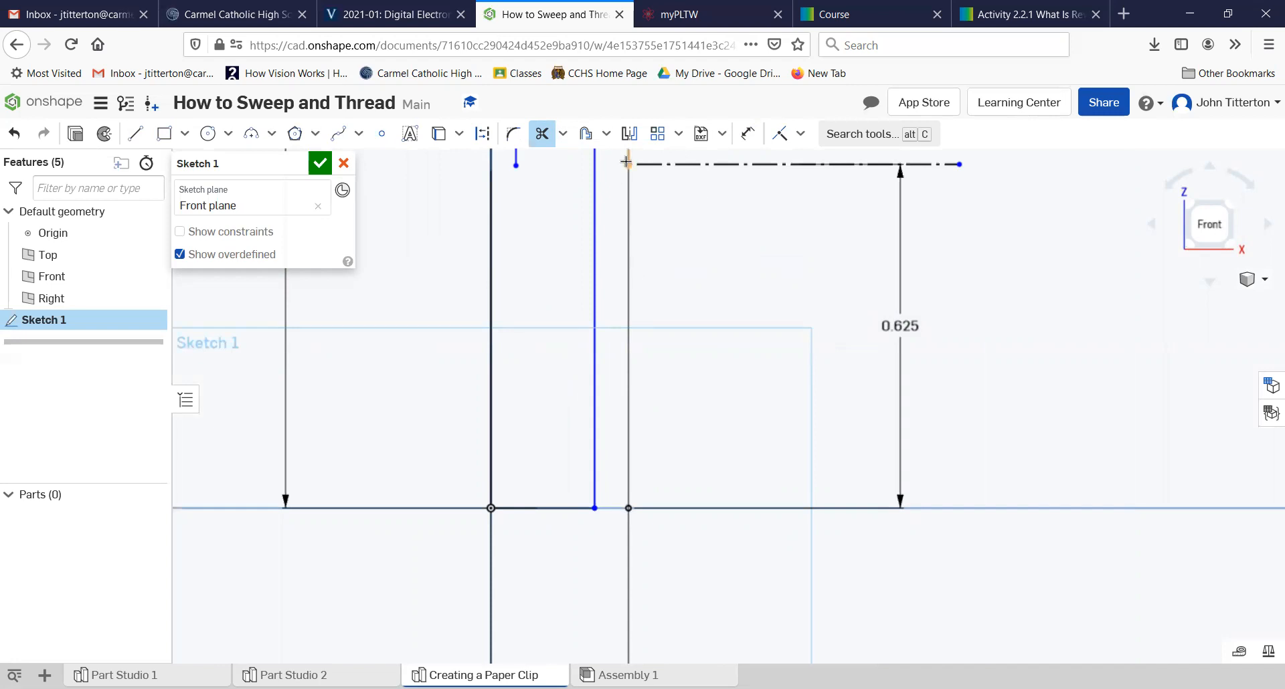
Dimension the horizontal gap between the lower right corner point and the long inner line as 1/32+.05 in.
scroll(621, 171, down, 4)
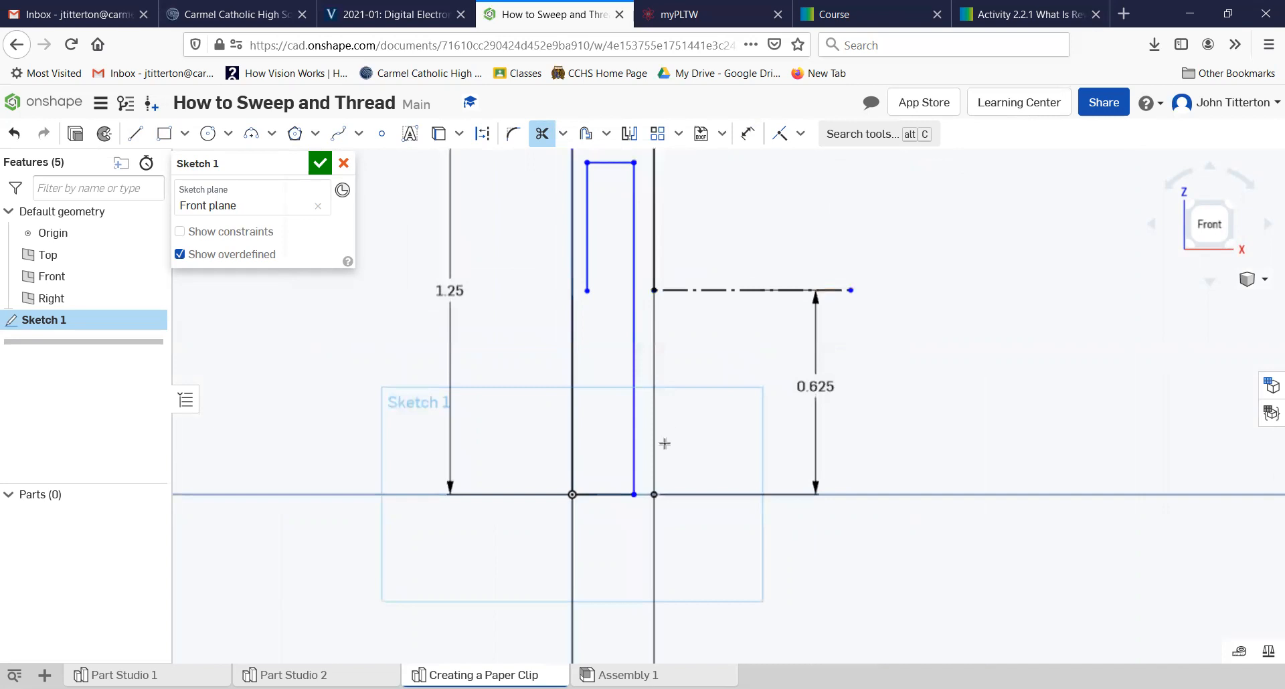
scroll(656, 465, up, 5)
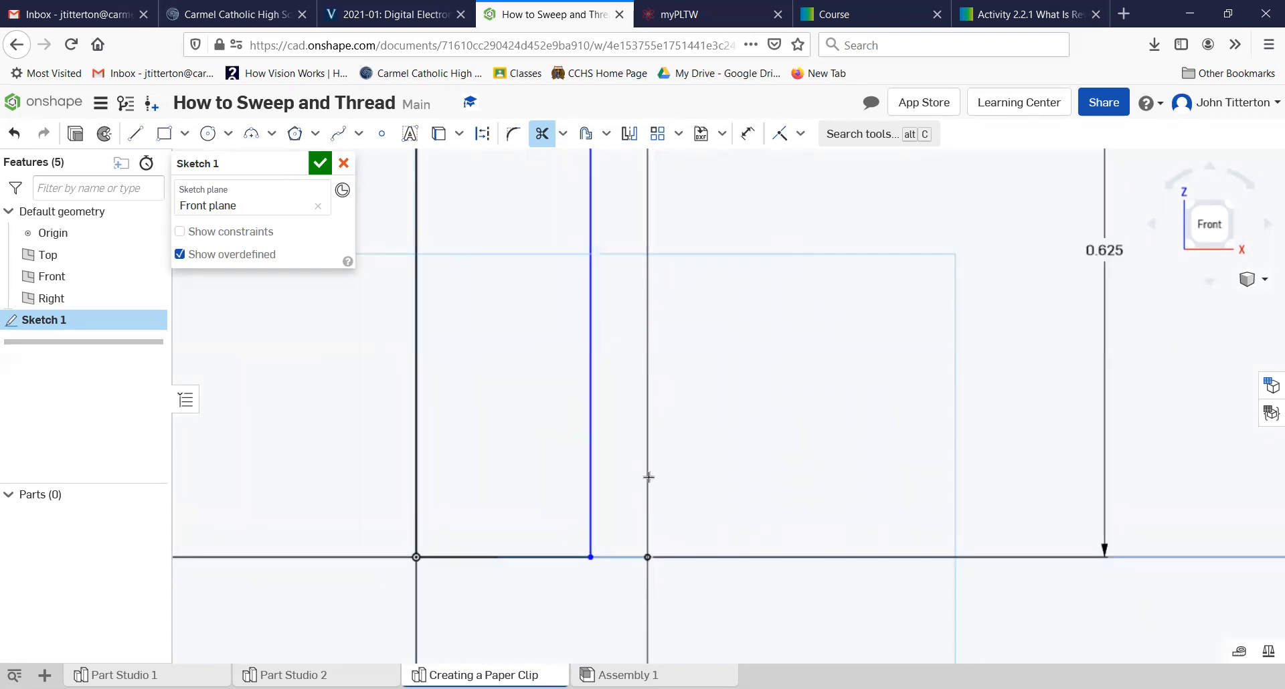
click(748, 133)
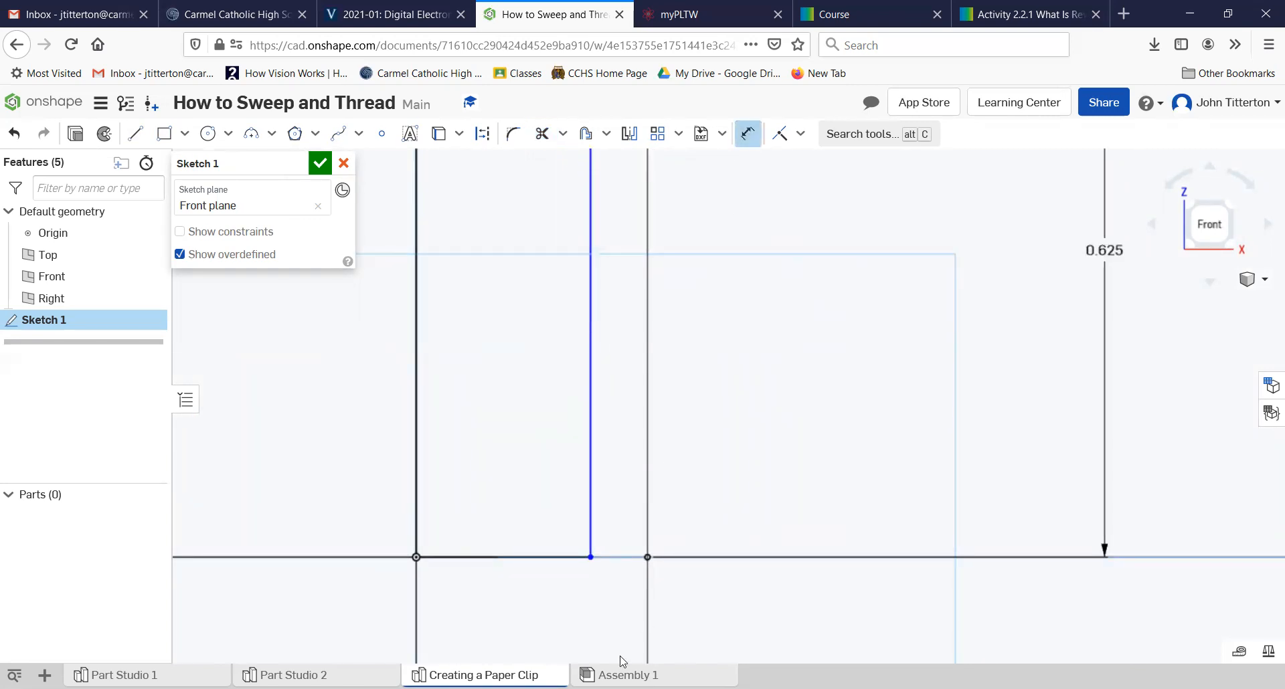
click(646, 557)
click(590, 557)
click(619, 528)
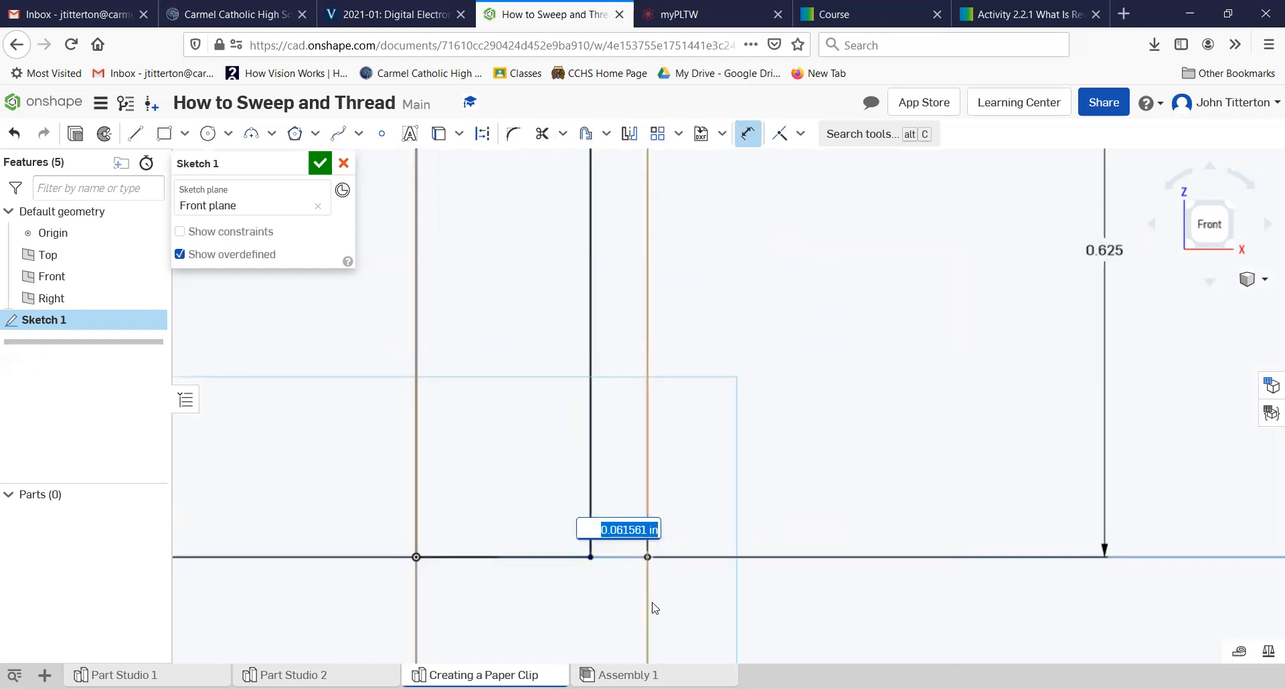
text(1/)
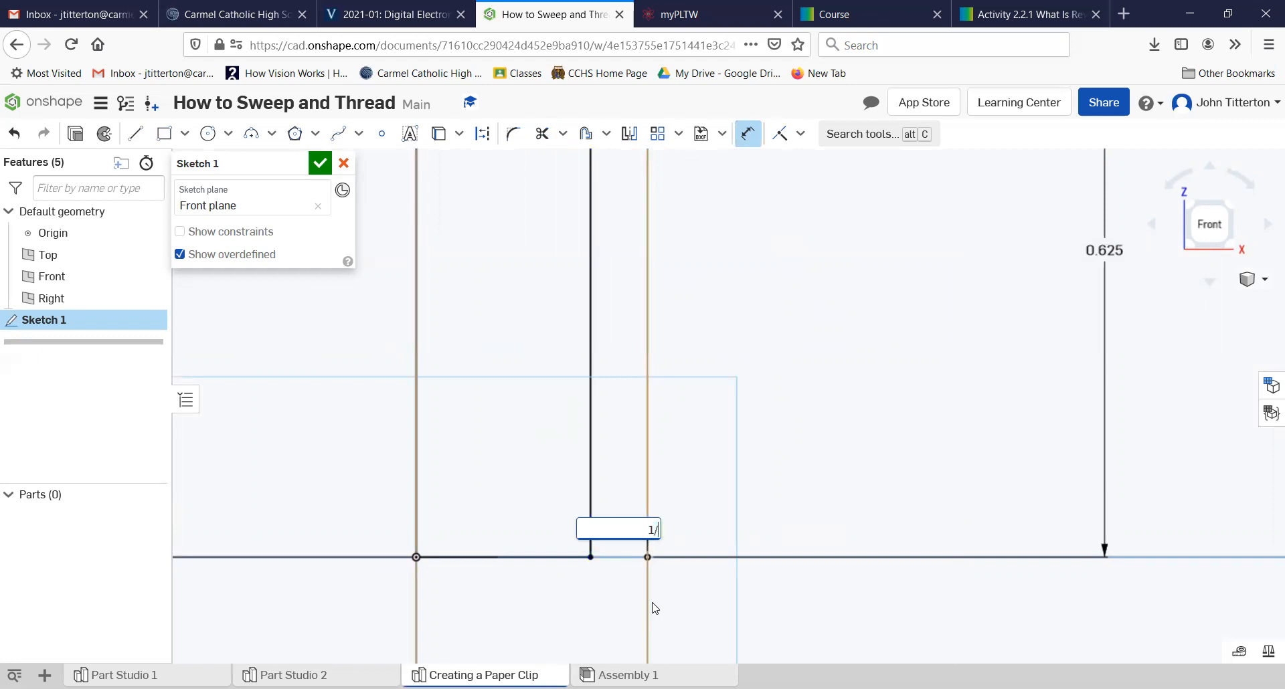
text(32+.05)
key(Return)
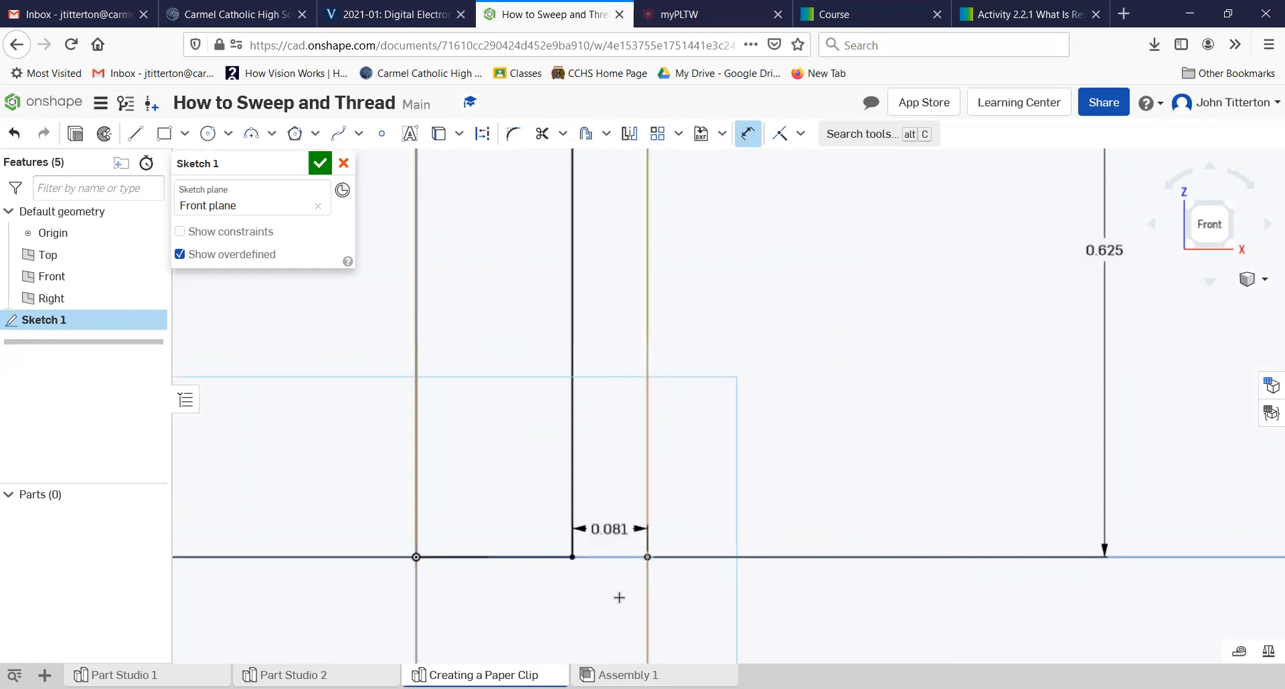
Change the gap dimension between the long inner line and the lower right corner point to 1/32+.01 in.
double_click(608, 530)
text(1/32+)
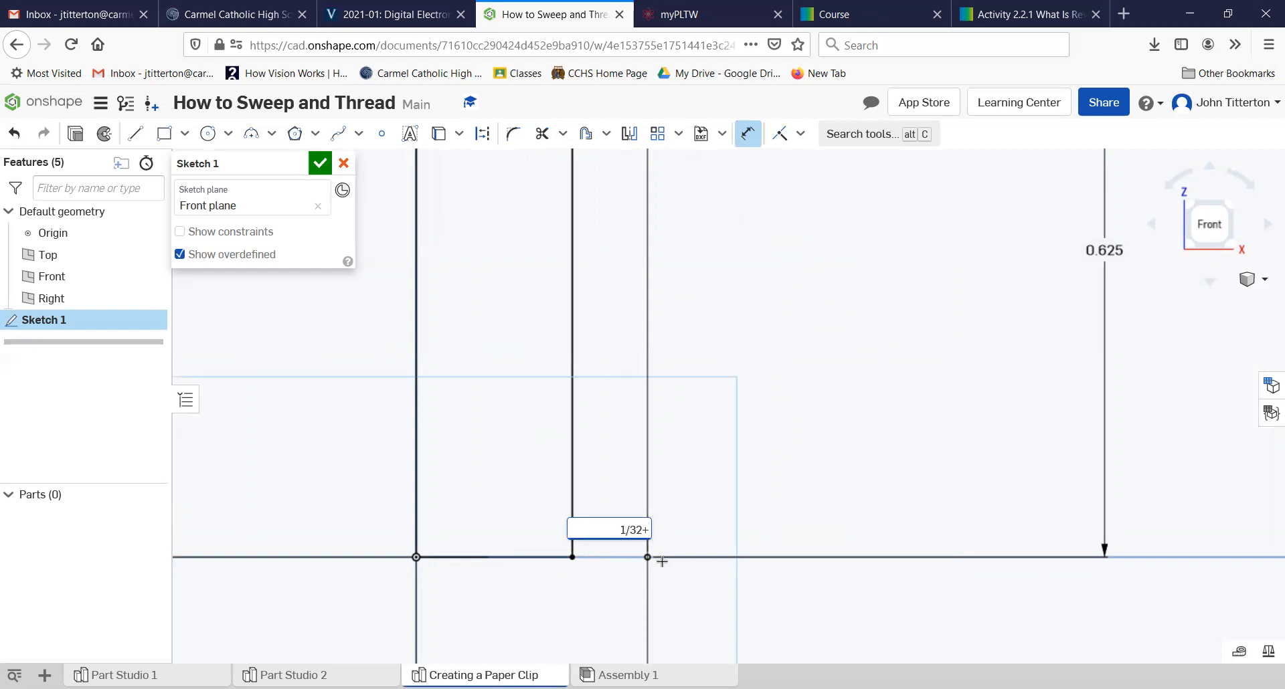
text(.01)
key(Return)
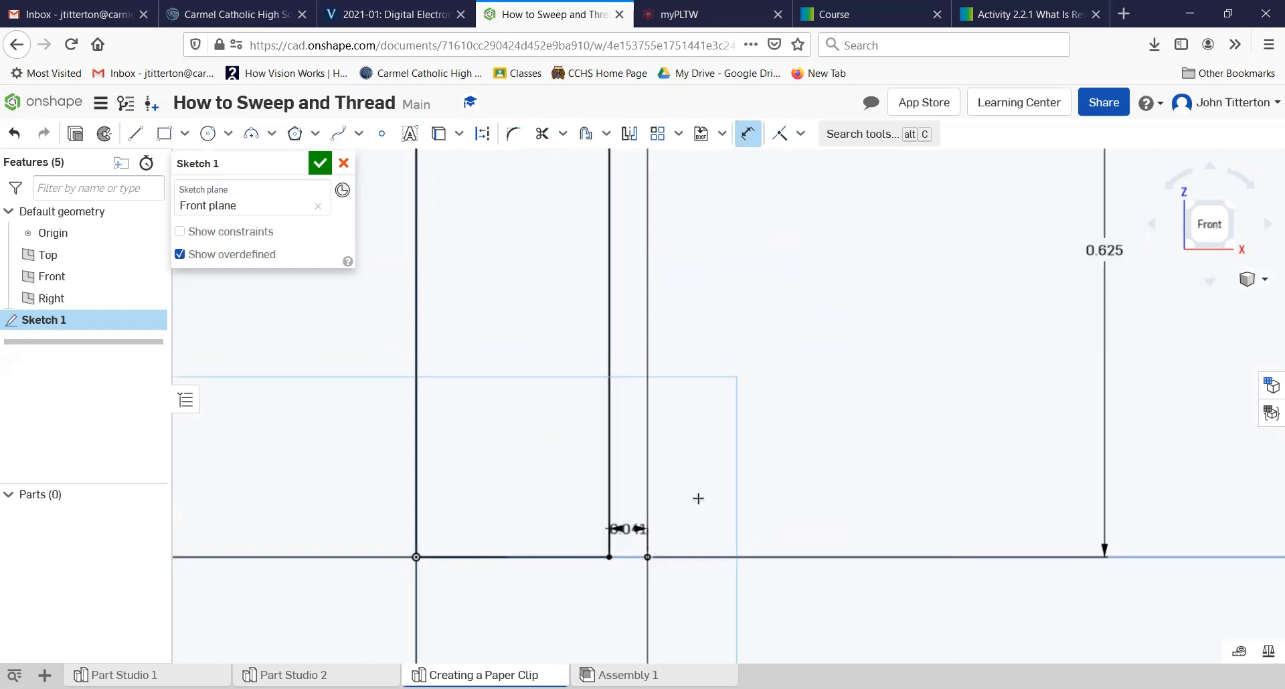
Dimension the gap between the short inner vertical line and the rectangle's left side as .041 in.
scroll(698, 499, down, 4)
middle_drag(624, 222, 551, 584)
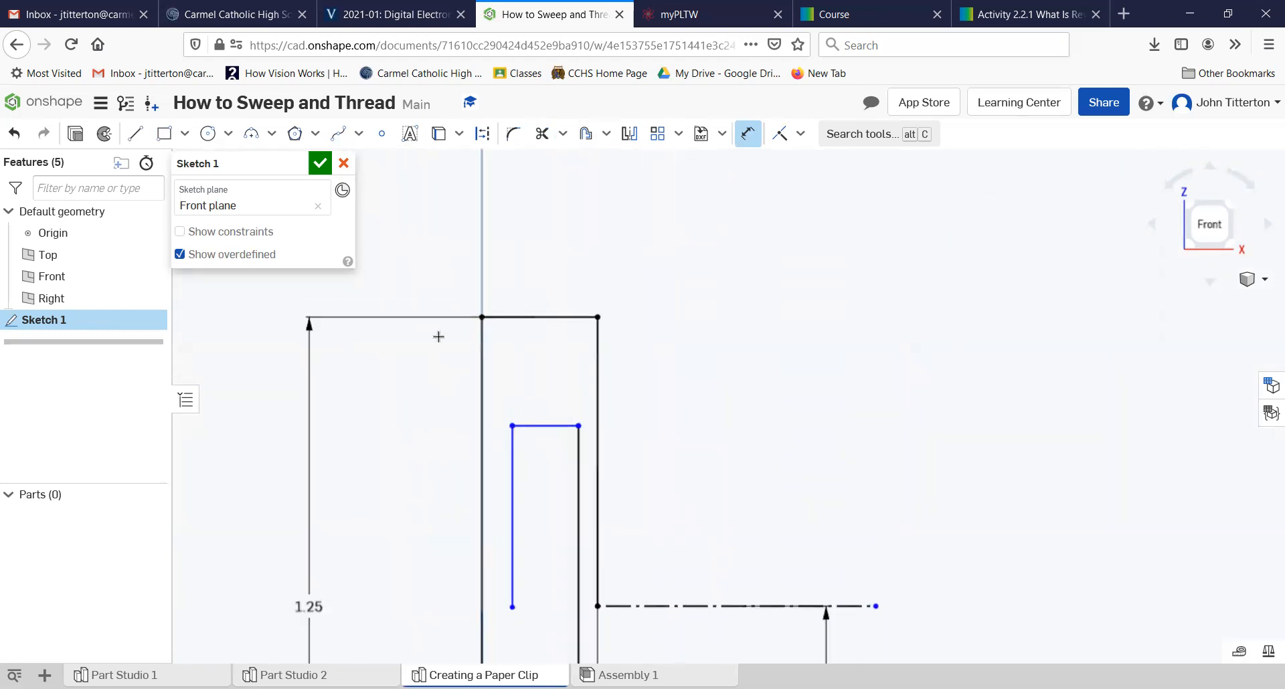
click(511, 453)
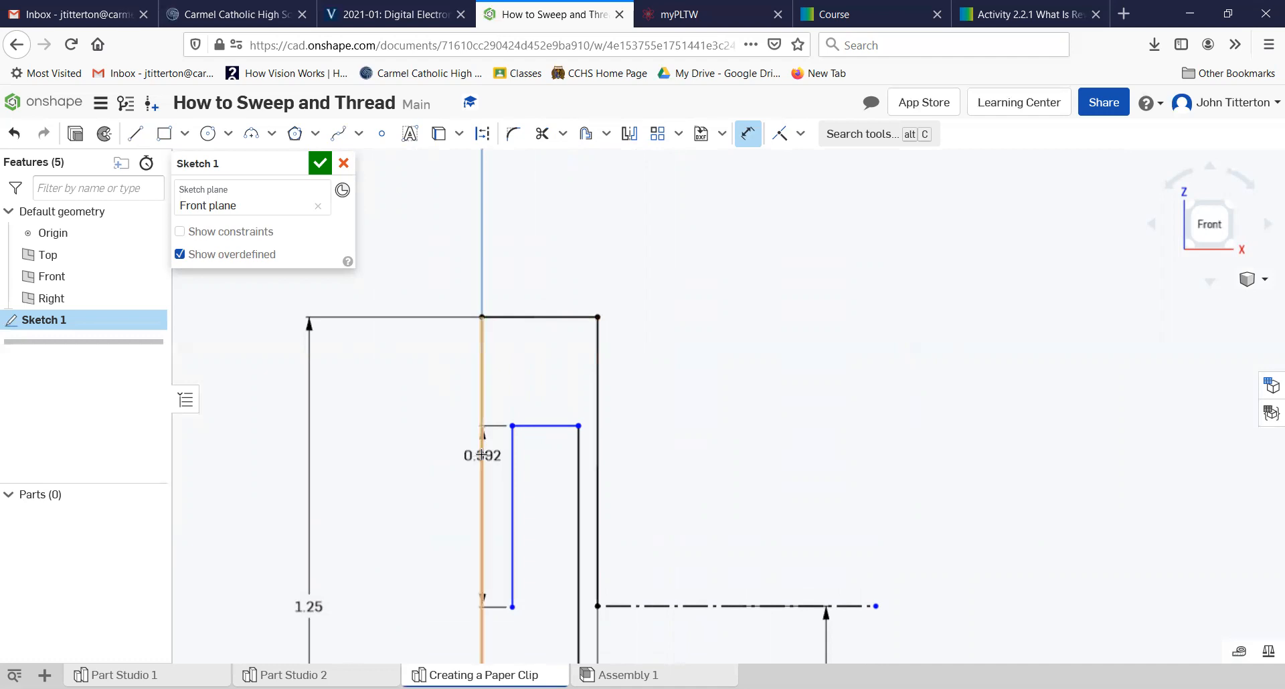
click(483, 357)
click(509, 272)
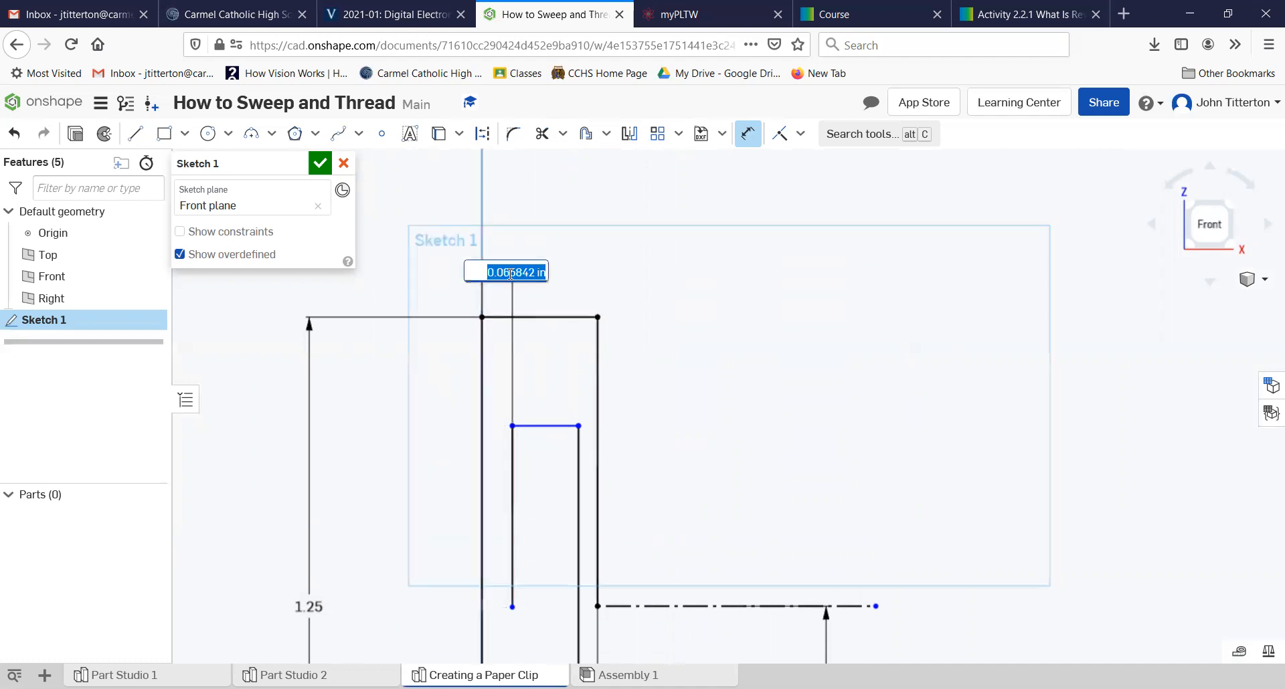
text(.041)
key(Return)
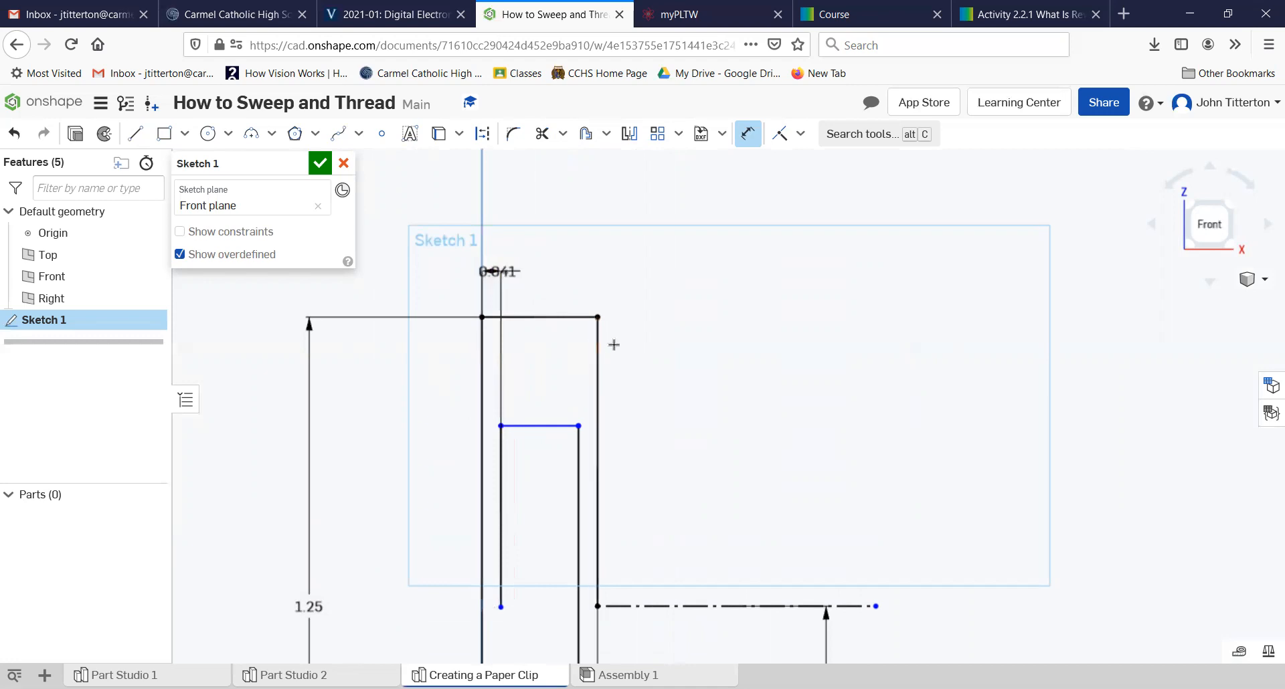
Dimension the vertical distance between the inner horizontal line and the outer top edge as 3/8 in.
click(539, 420)
click(542, 316)
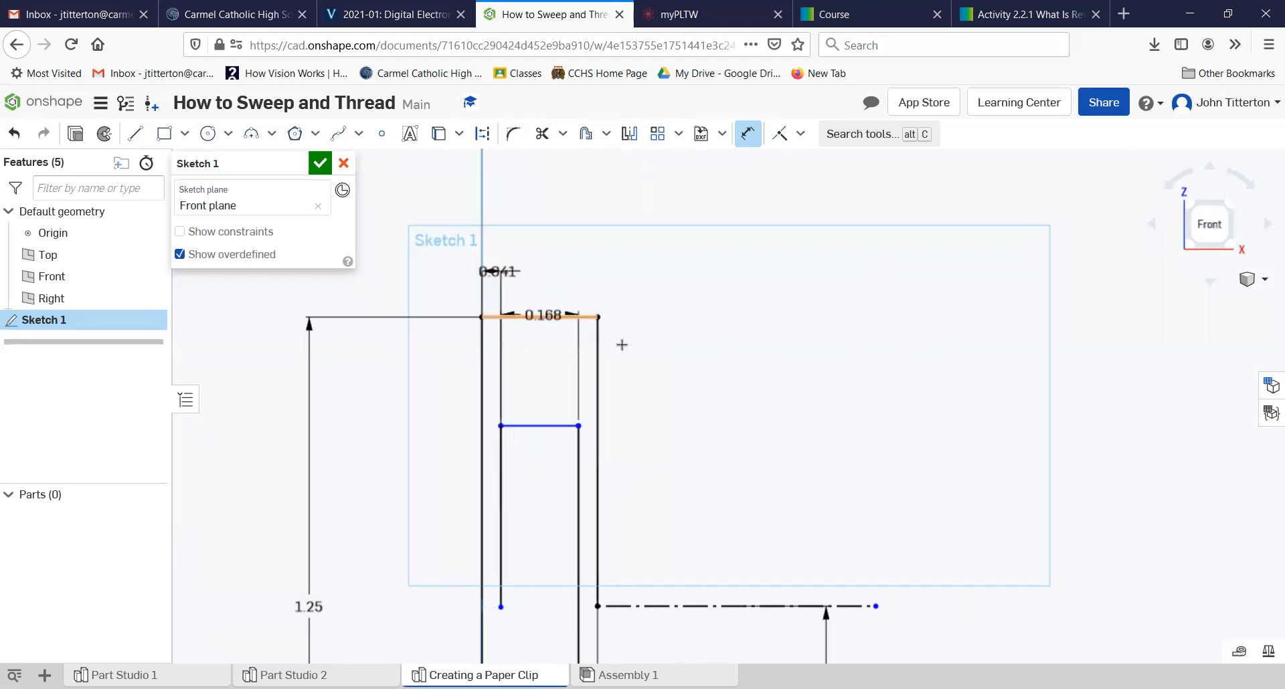
click(745, 380)
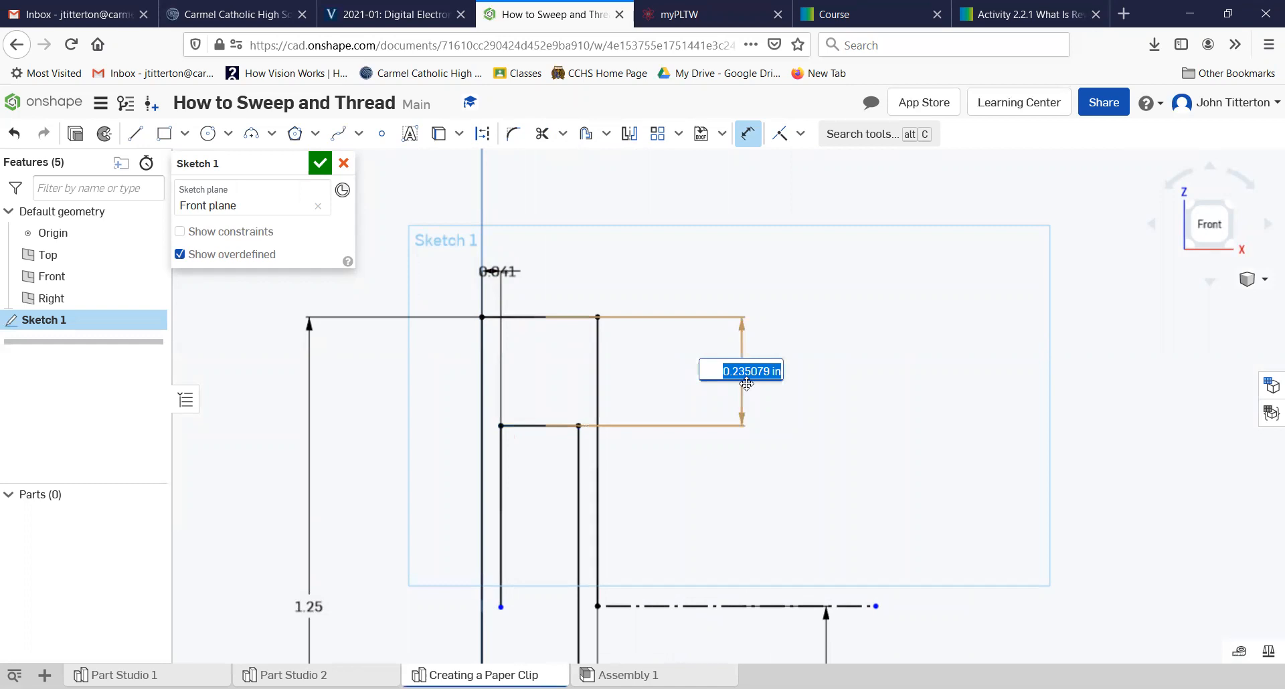
text(3/8)
key(Return)
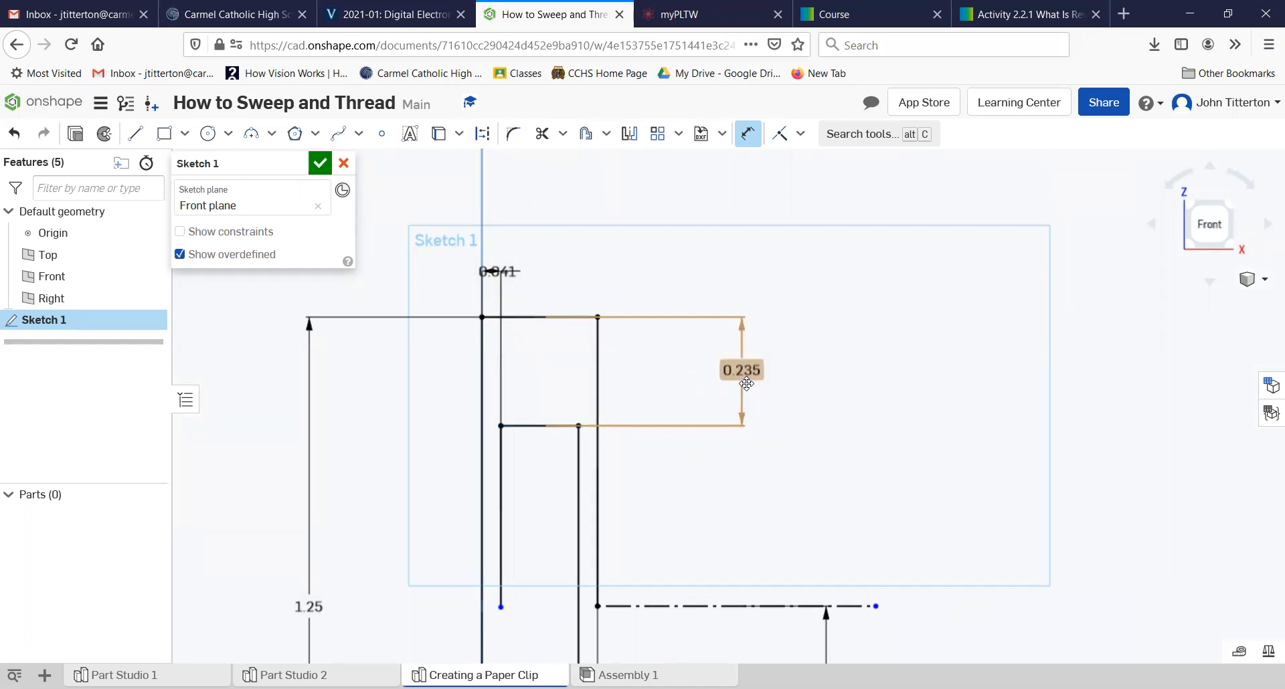
Dimension the length of the short inner vertical line as .25 in.
middle_drag(653, 546, 656, 432)
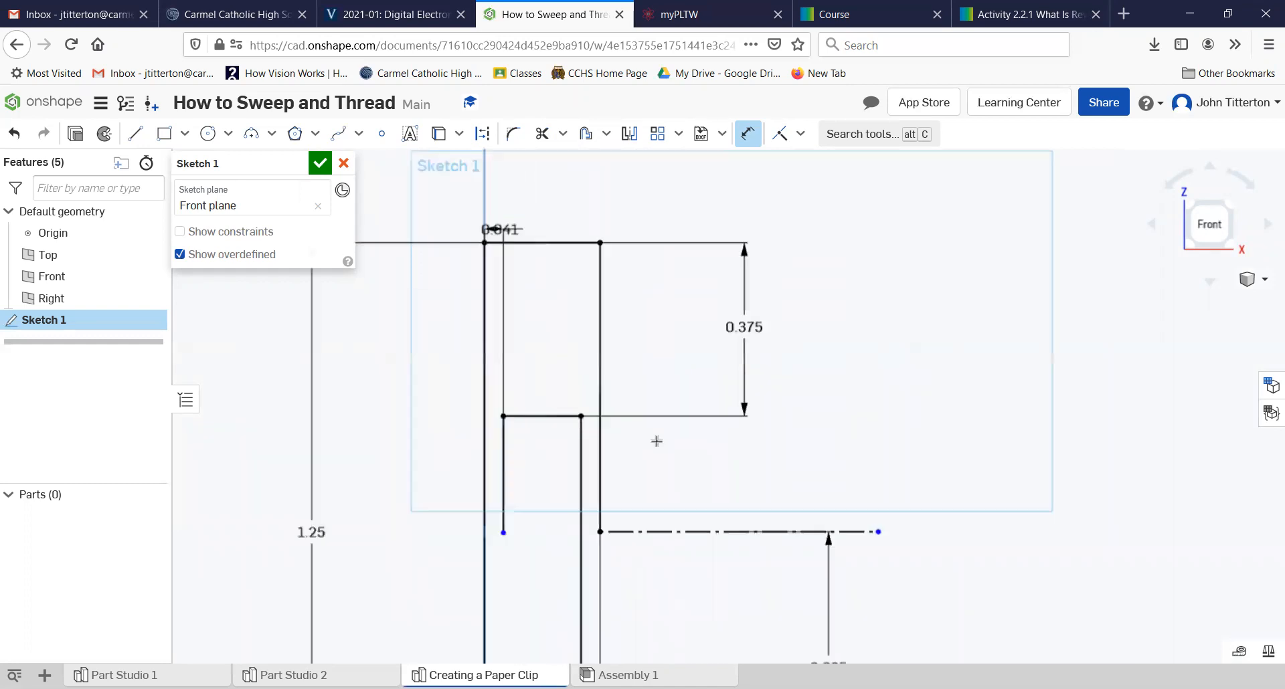
click(503, 421)
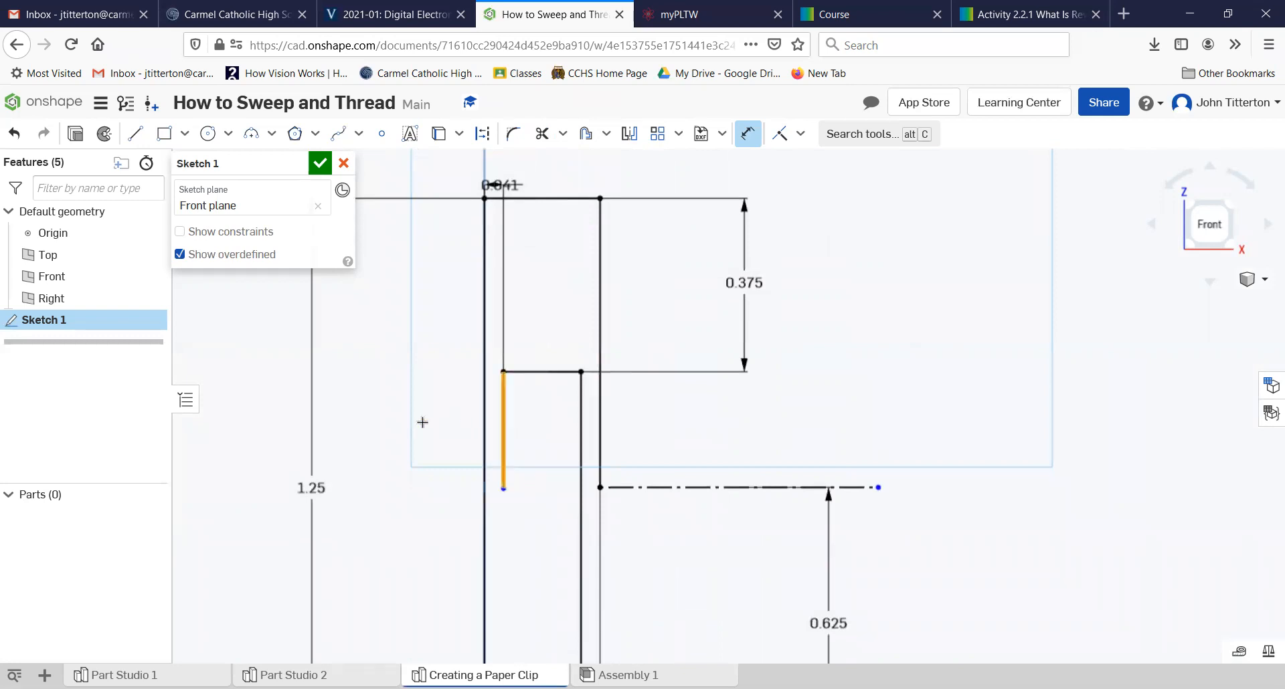
click(390, 503)
key(BackSpace)
text(.25)
key(Return)
Fillet the outer profile's upper right corner with a 0.08 in radius.
scroll(459, 519, down, 3)
mouse_move(493, 519)
middle_down()
mouse_move(533, 477)
mouse_move(533, 384)
middle_up()
scroll(517, 310, up, 1)
scroll(553, 344, up, 3)
middle_drag(556, 340, 585, 393)
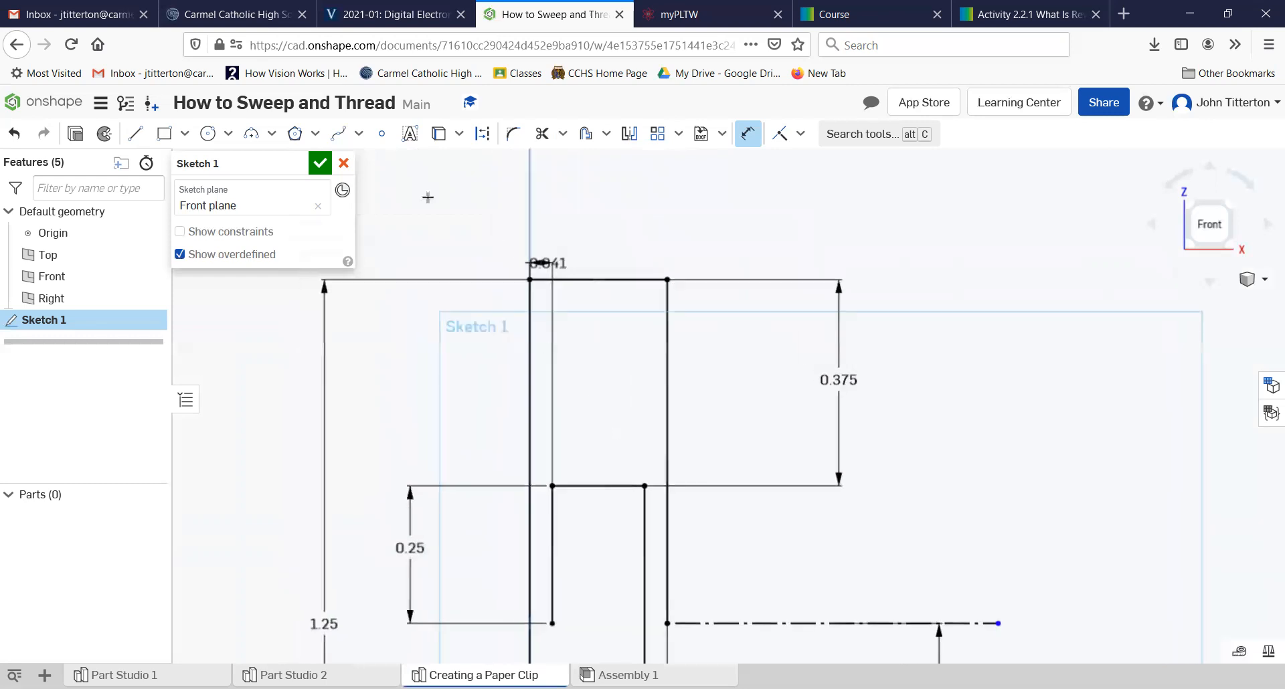
click(513, 133)
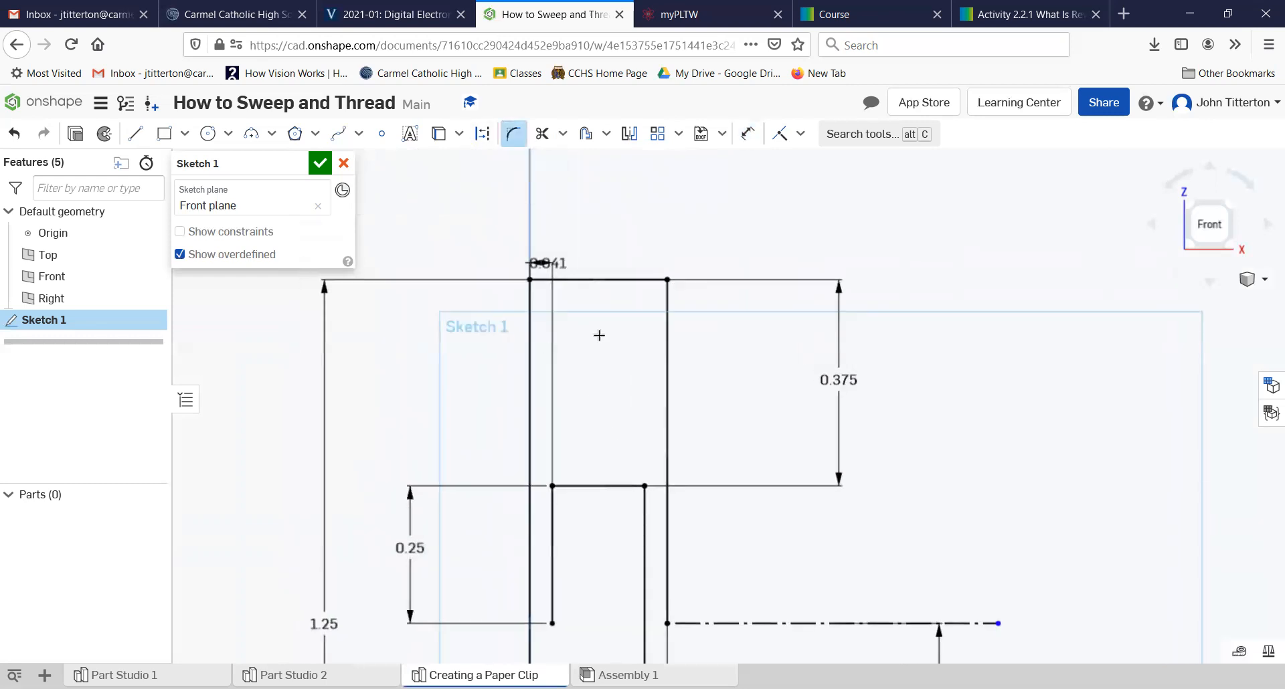
click(633, 280)
click(667, 321)
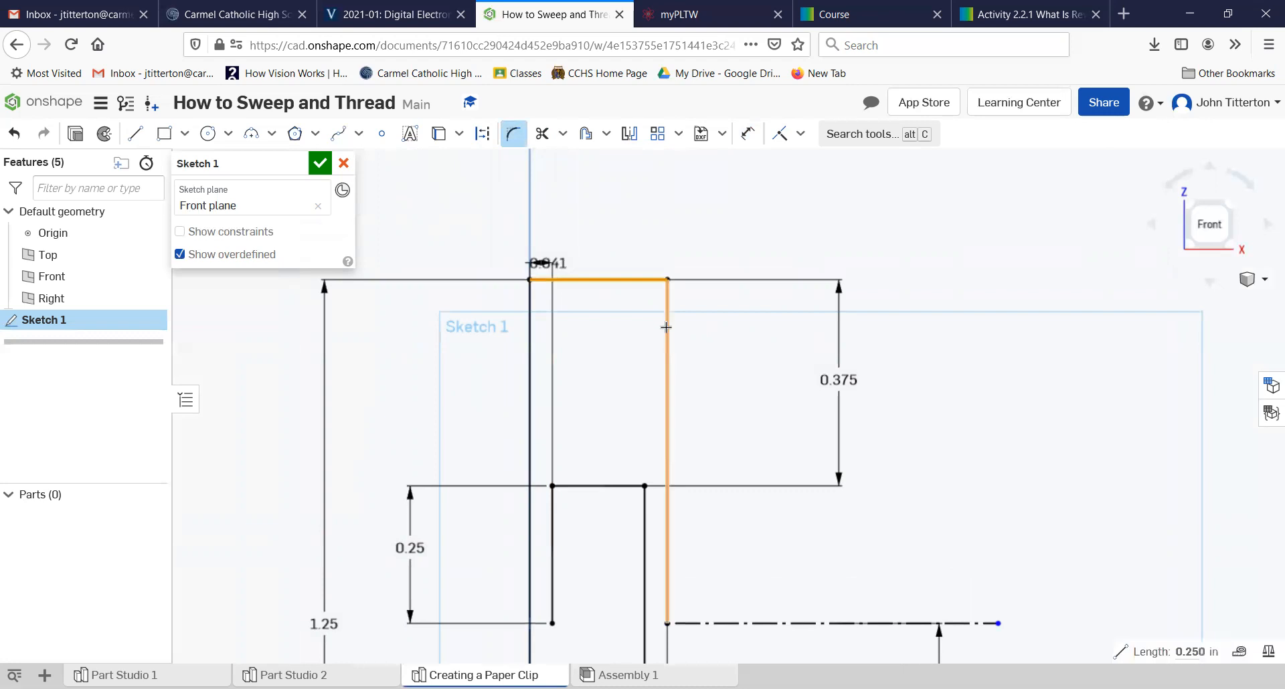
click(713, 235)
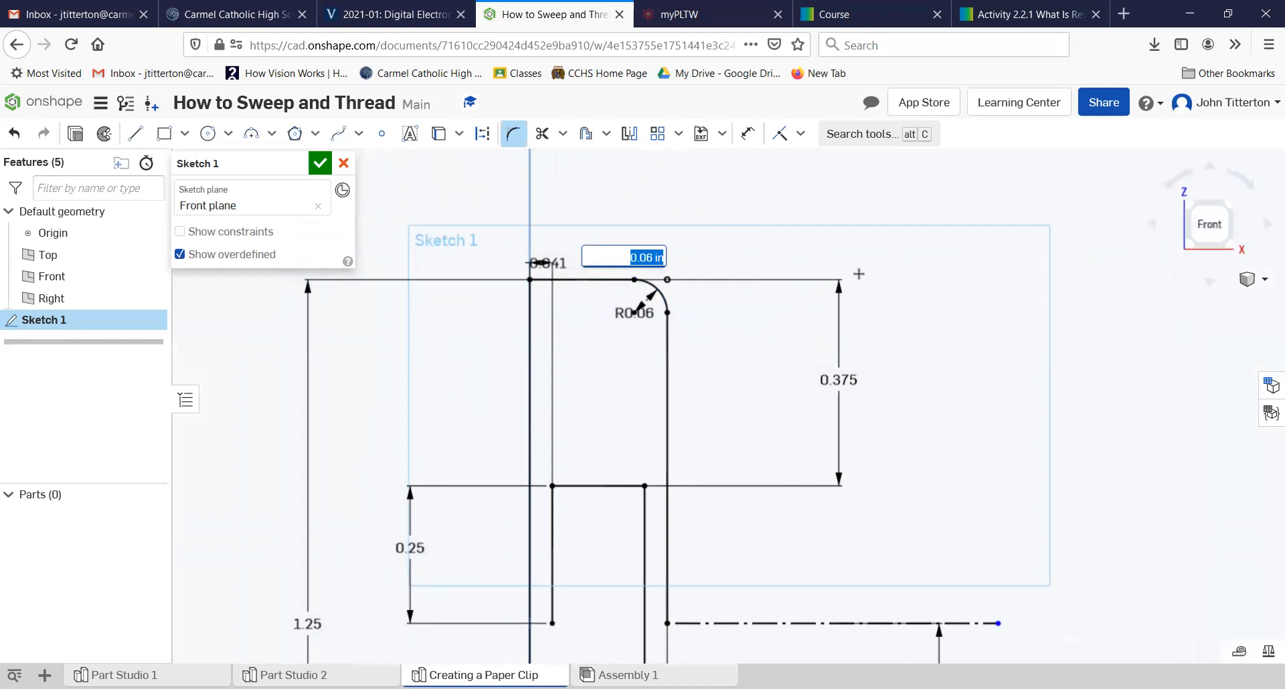
key(BackSpace)
key(Return)
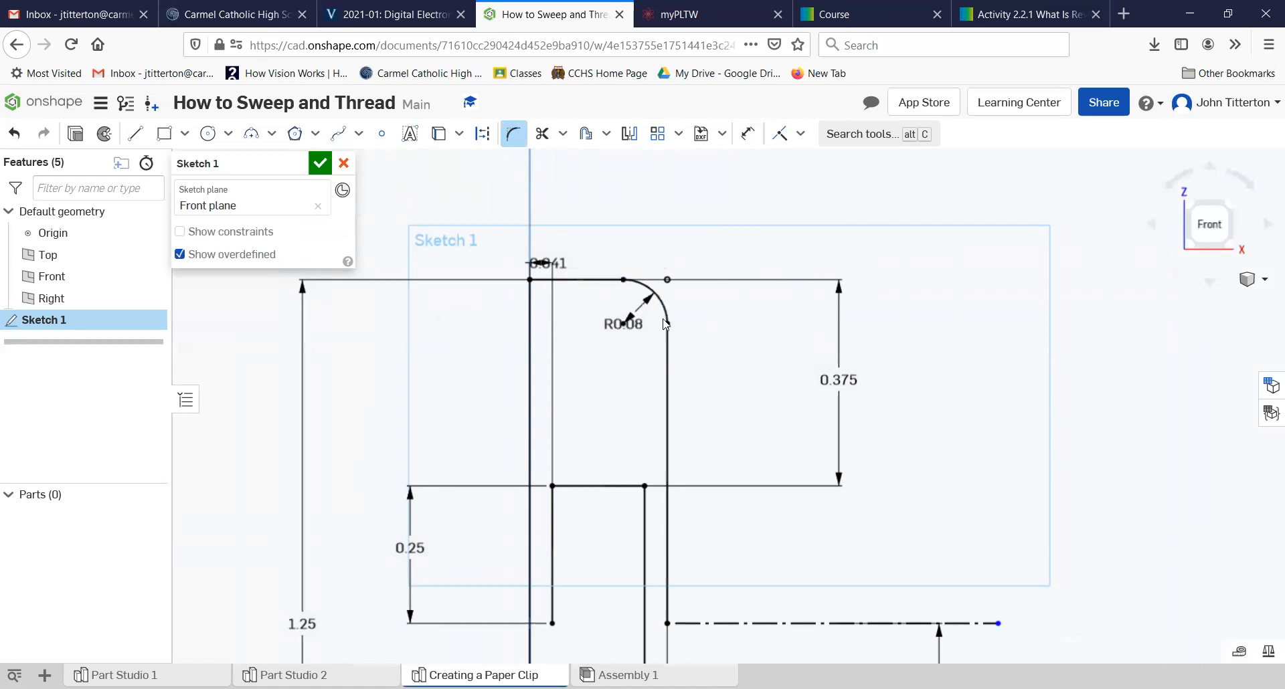
Fillet the outer profile's upper left corner with a 0.08 in radius.
click(541, 280)
click(530, 298)
click(559, 327)
Fillet both upper corners of the inner loop with a 0.08 in radius.
scroll(582, 410, down, 3)
middle_drag(598, 466, 619, 335)
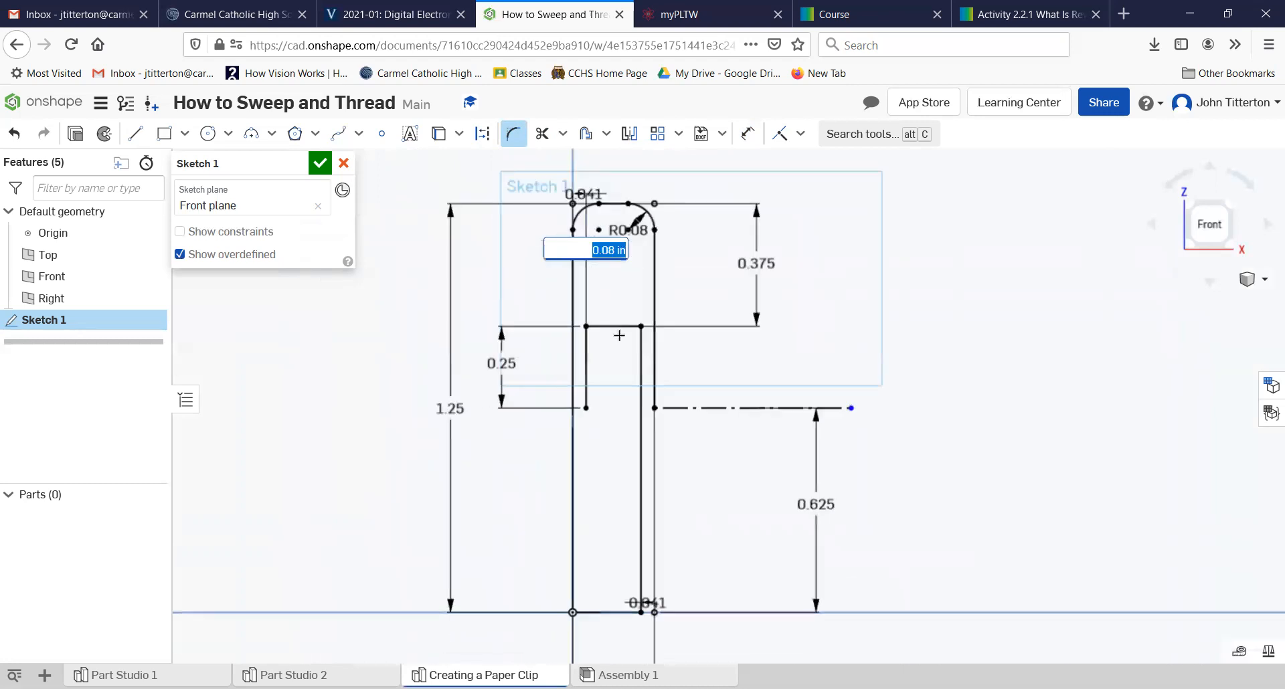
click(603, 327)
click(587, 344)
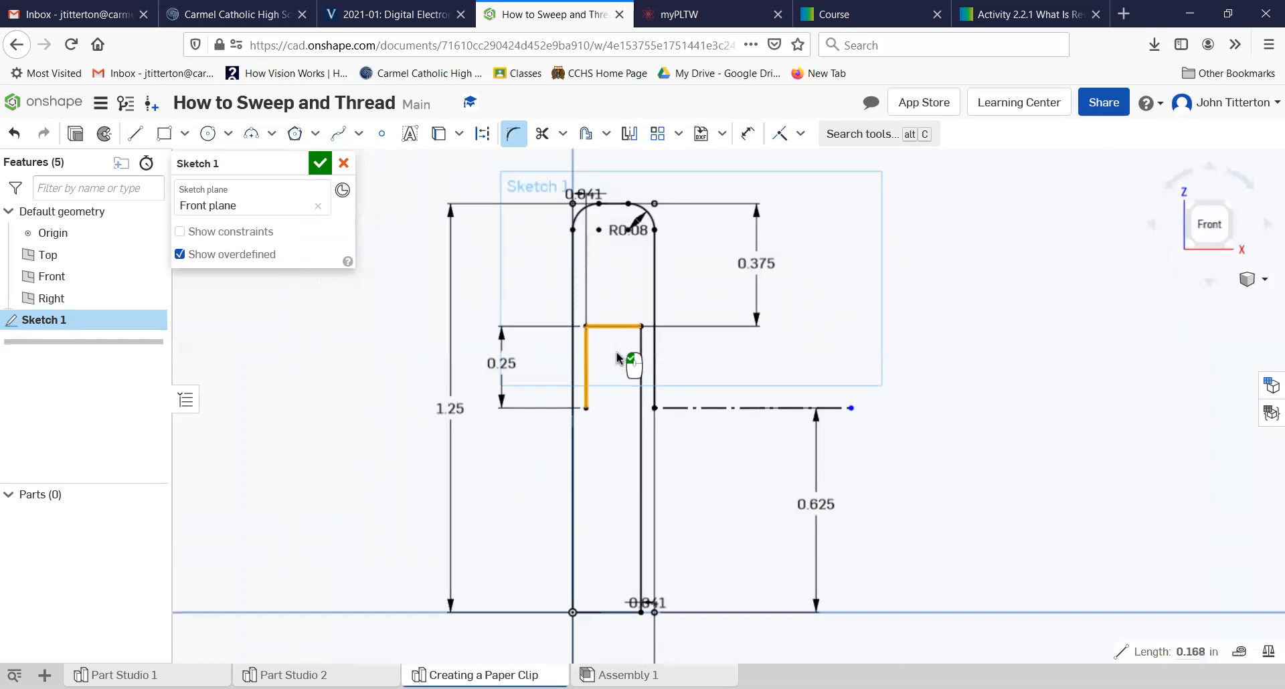
click(640, 361)
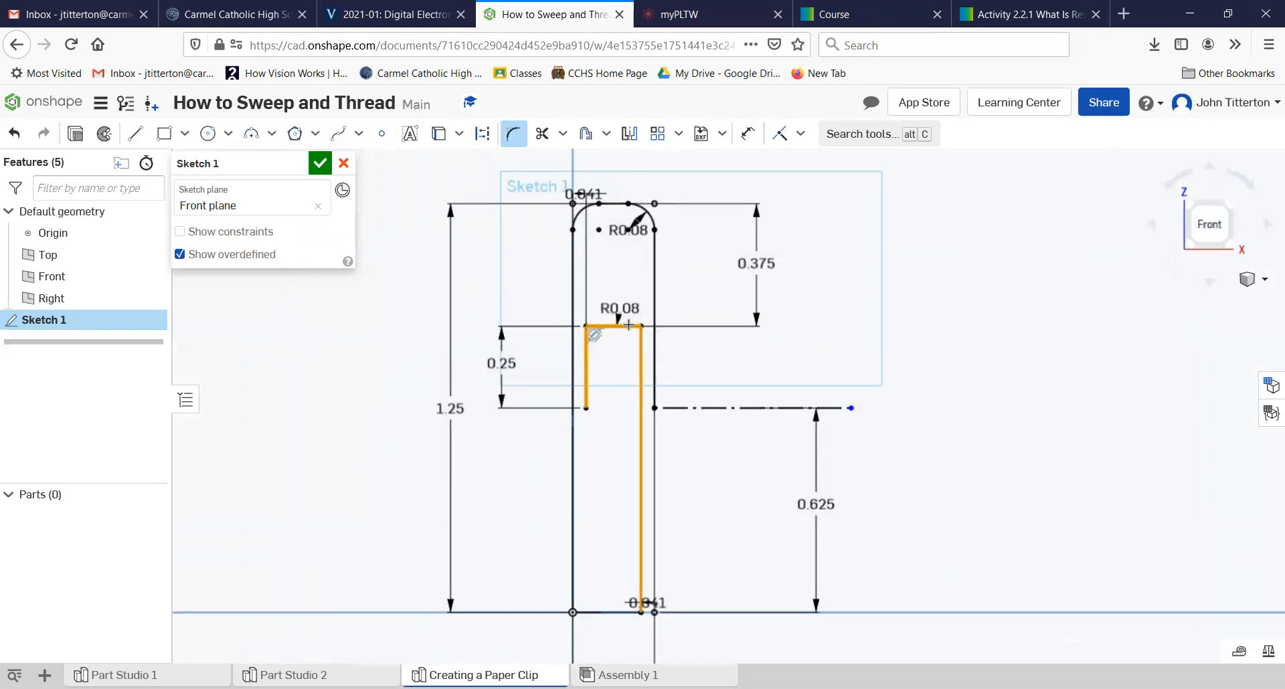
click(629, 325)
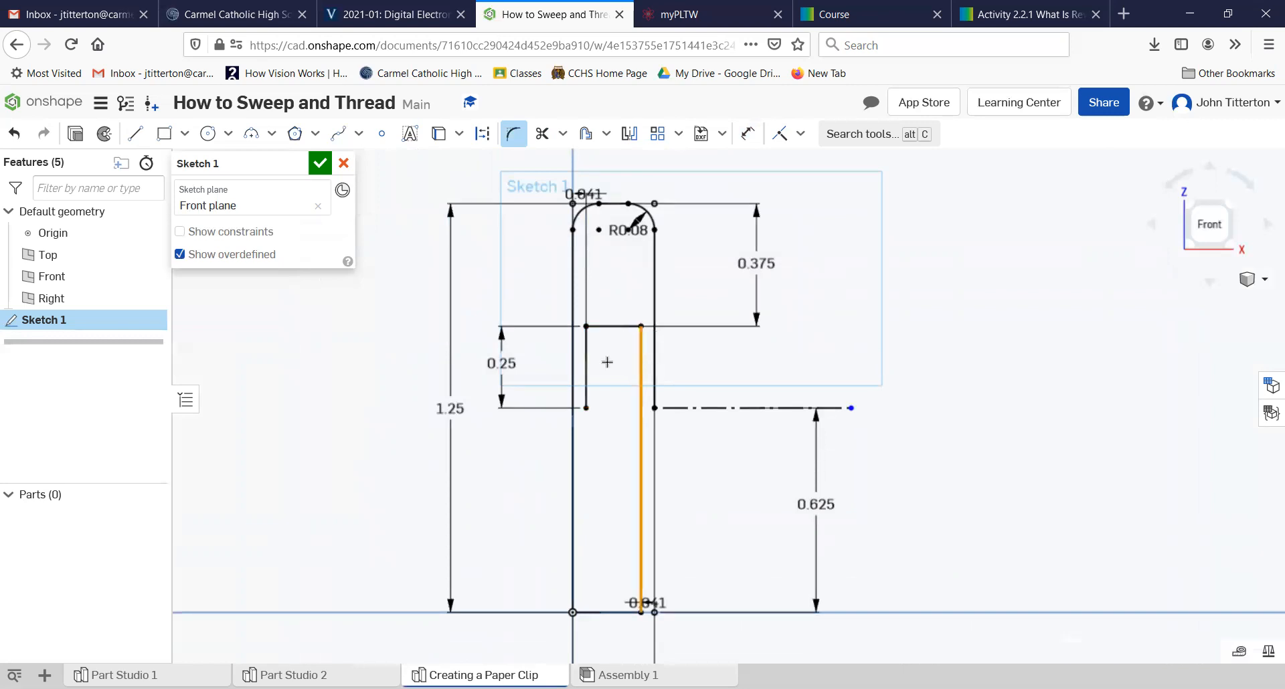
click(622, 326)
click(803, 365)
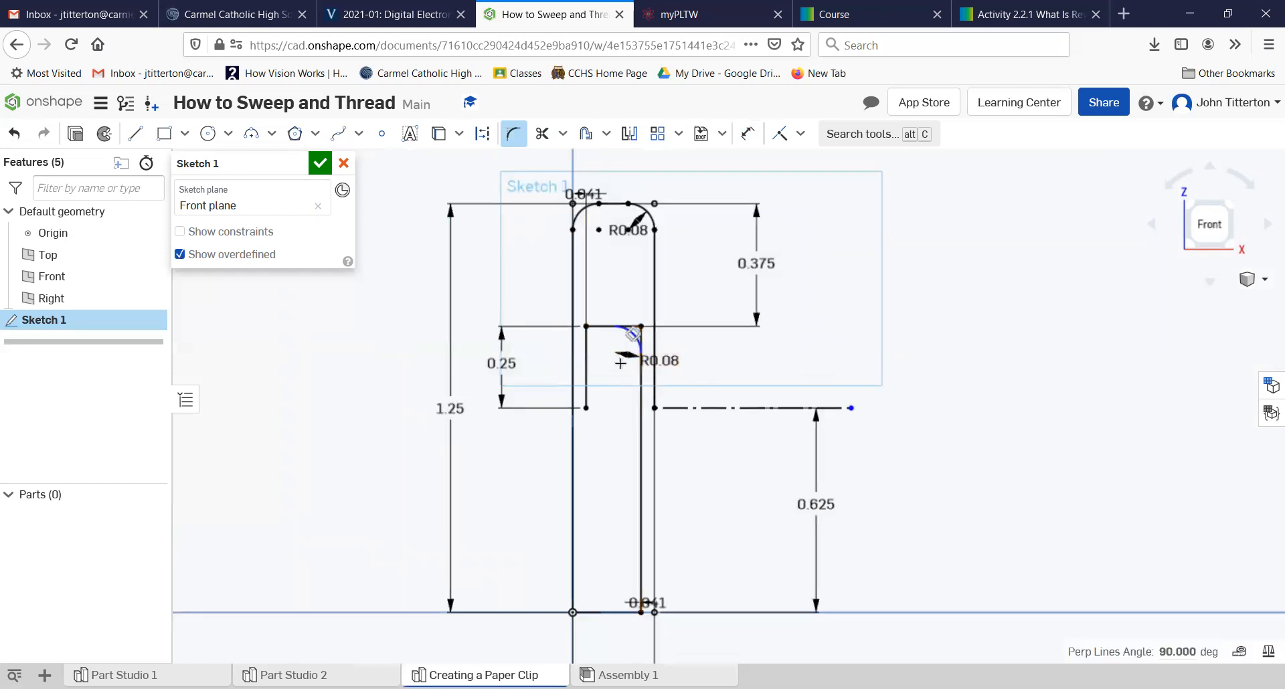
click(605, 330)
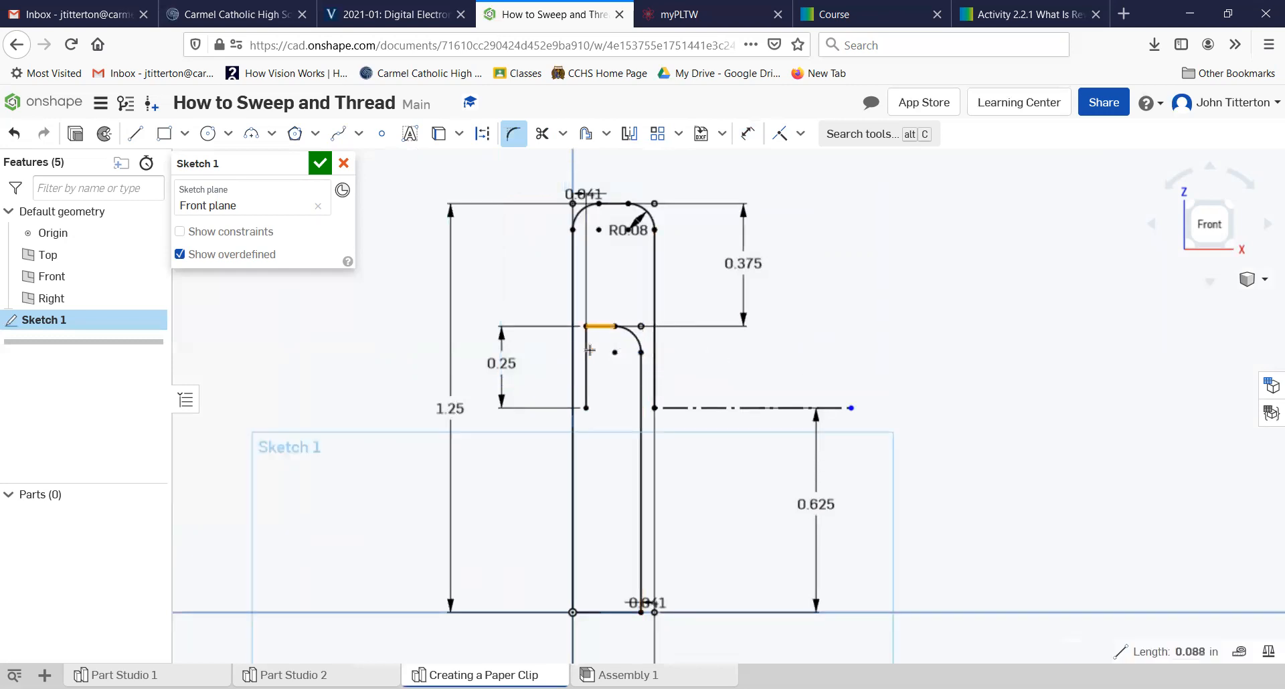
click(587, 350)
click(800, 354)
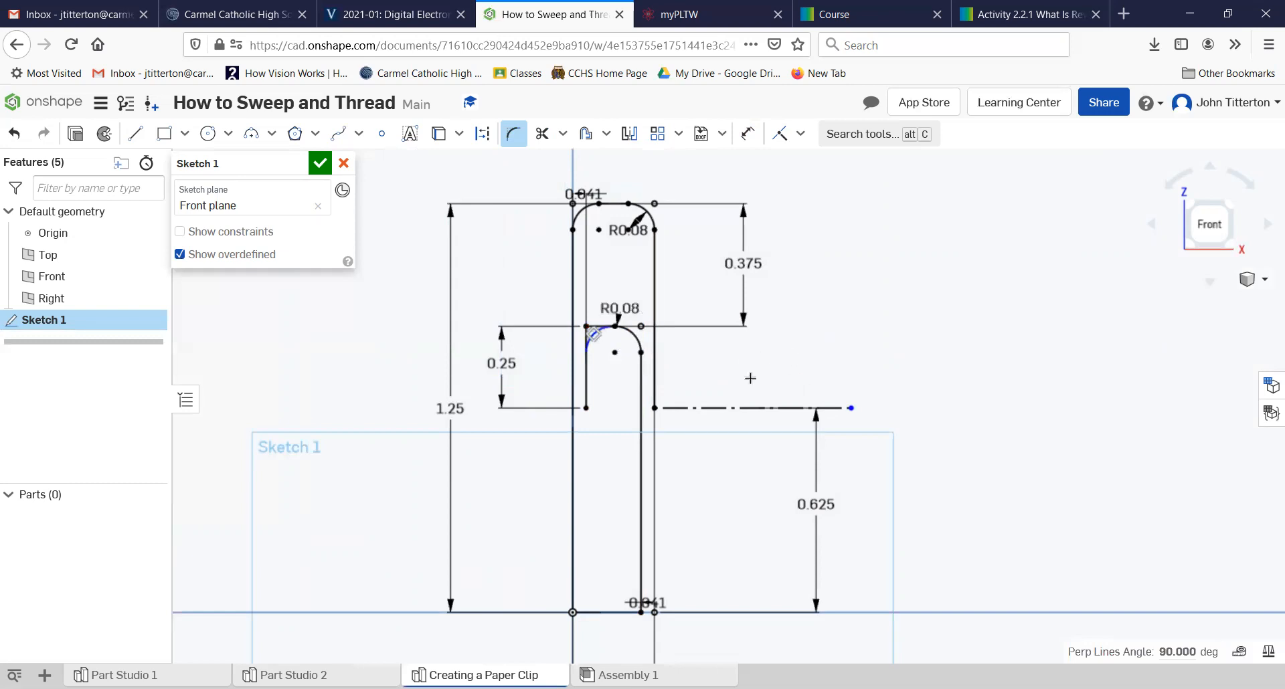
Fillet both lower corners of the paper clip path with a 0.08 in radius.
scroll(628, 528, up, 5)
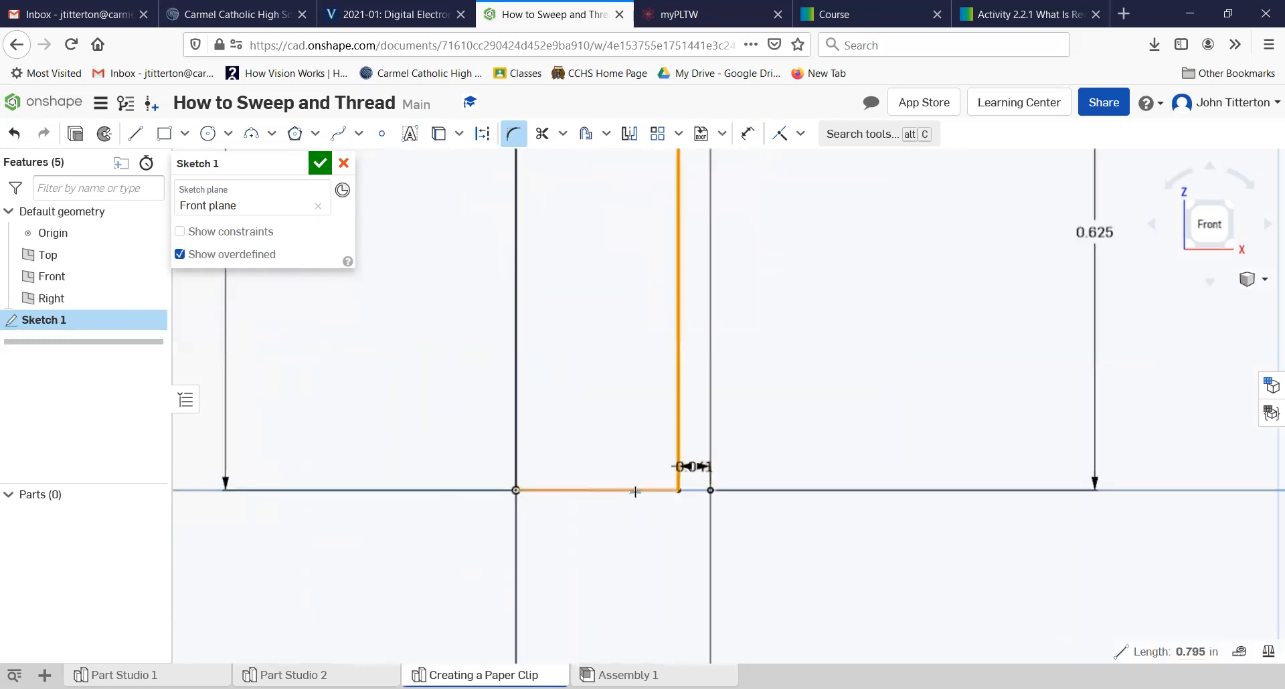
click(628, 484)
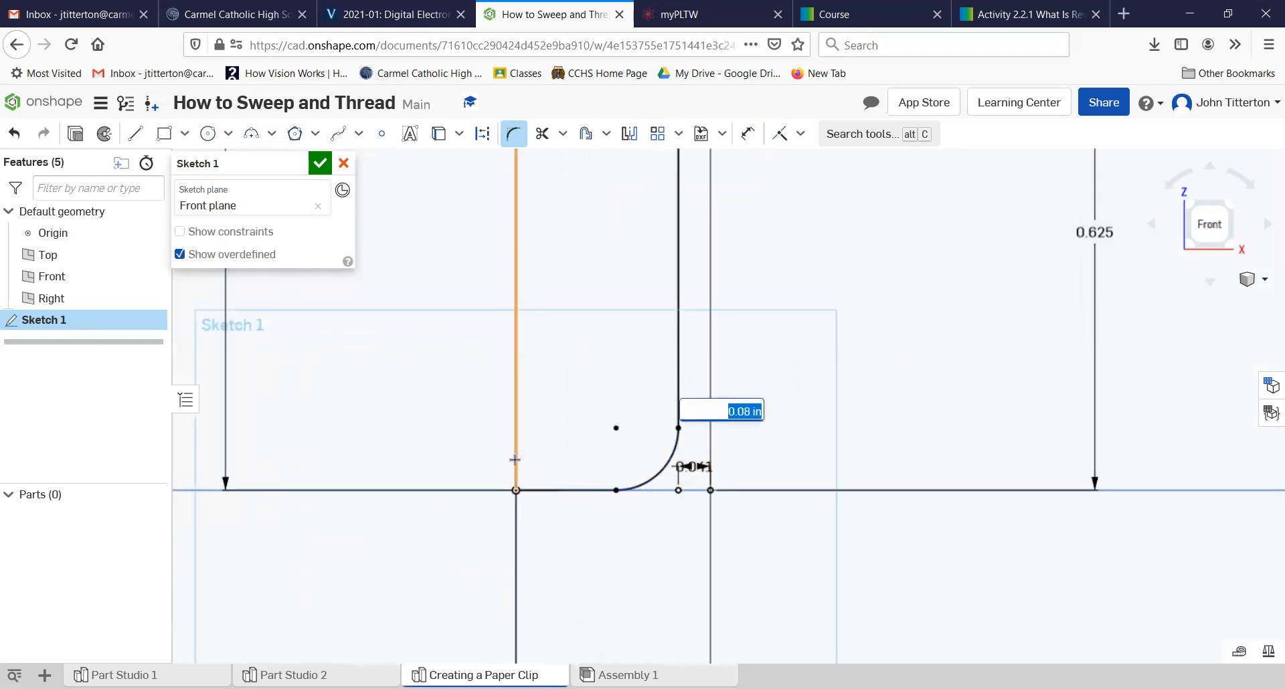
click(514, 459)
click(567, 487)
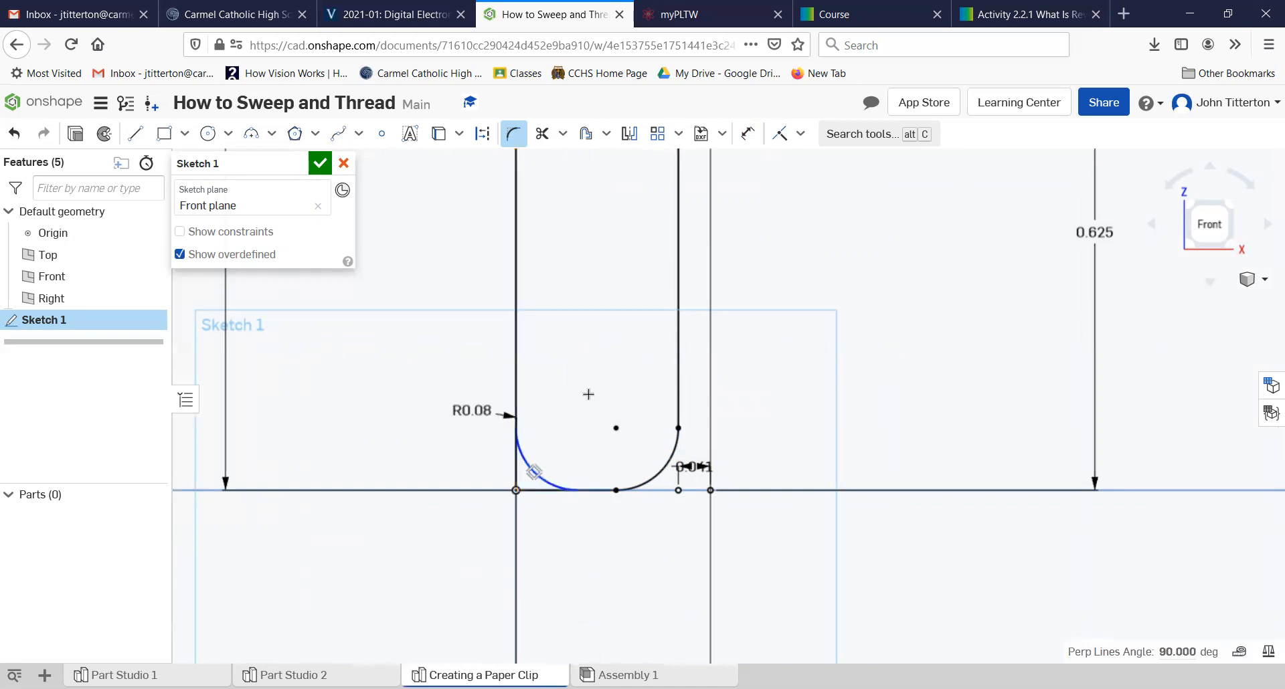
Set the length dimension of the short inner vertical line to .375 in and finish the path sketch.
scroll(588, 394, down, 5)
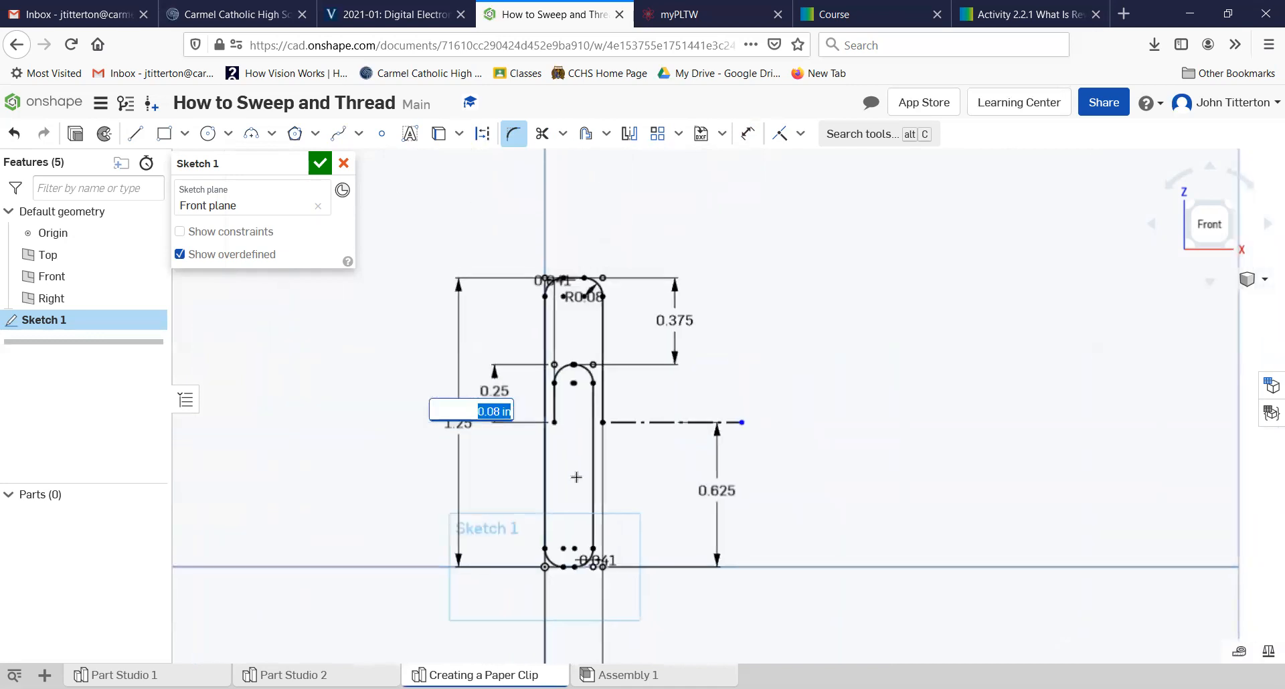
scroll(576, 477, up, 3)
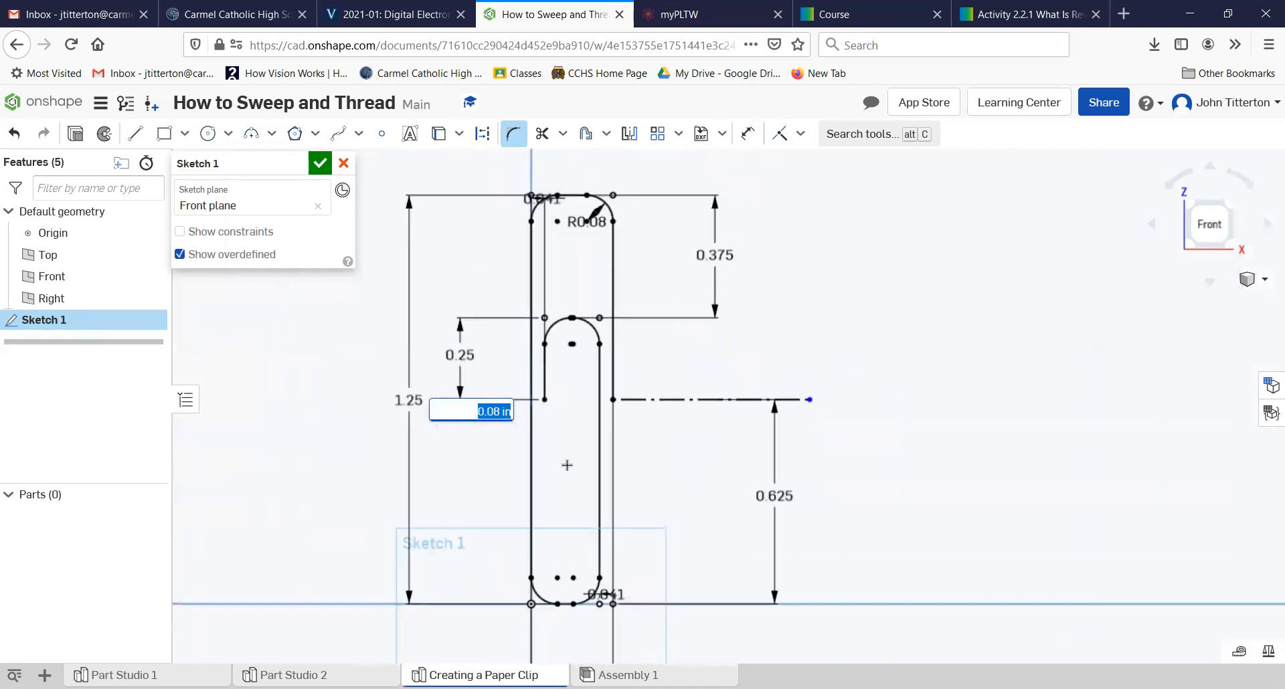
double_click(459, 356)
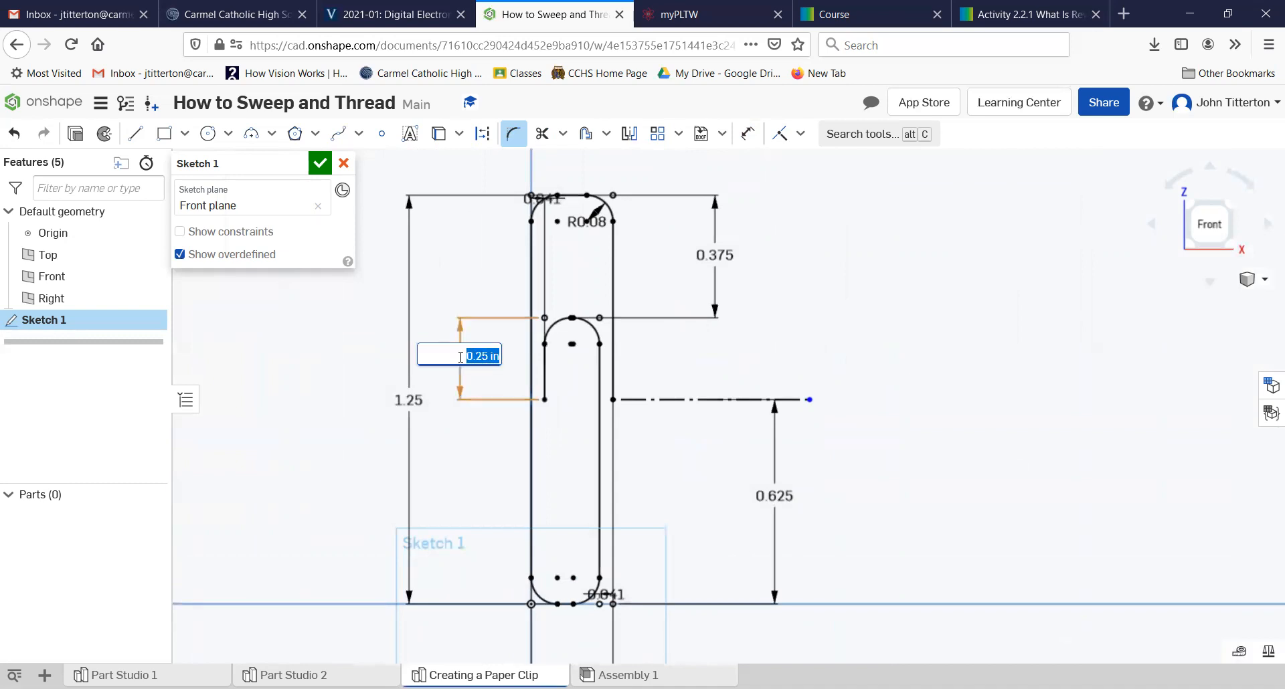
text(.375)
key(Return)
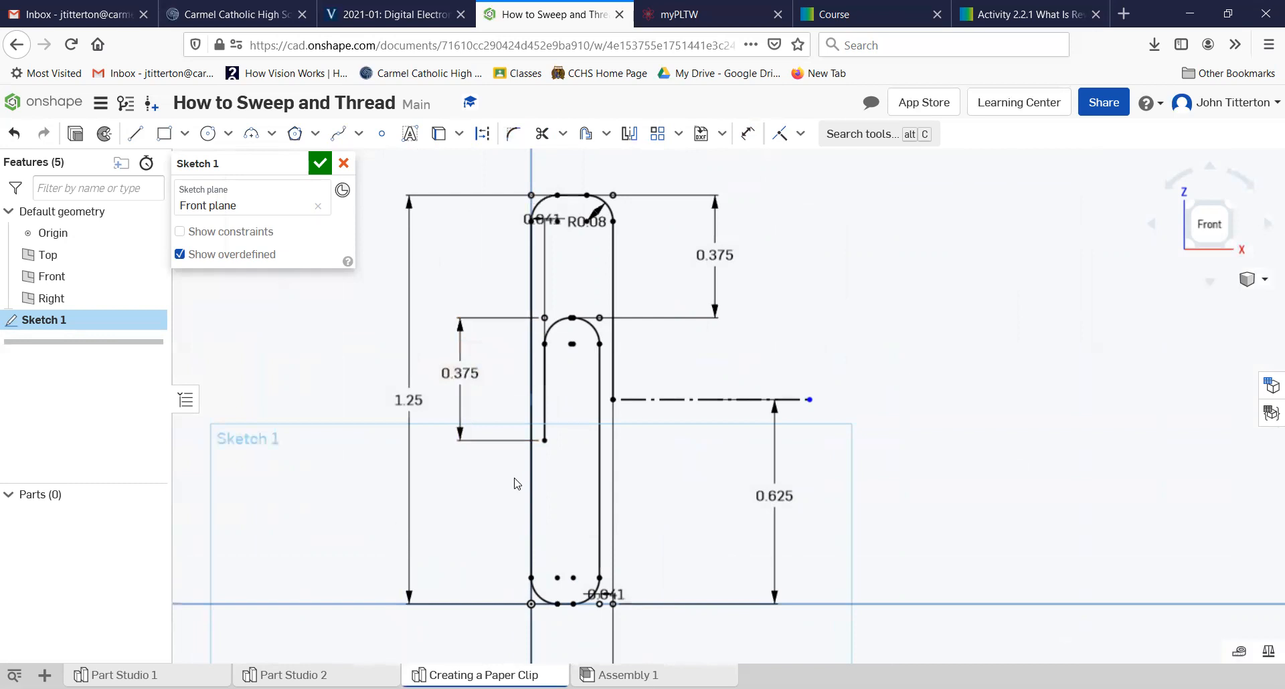
scroll(636, 392, down, 1)
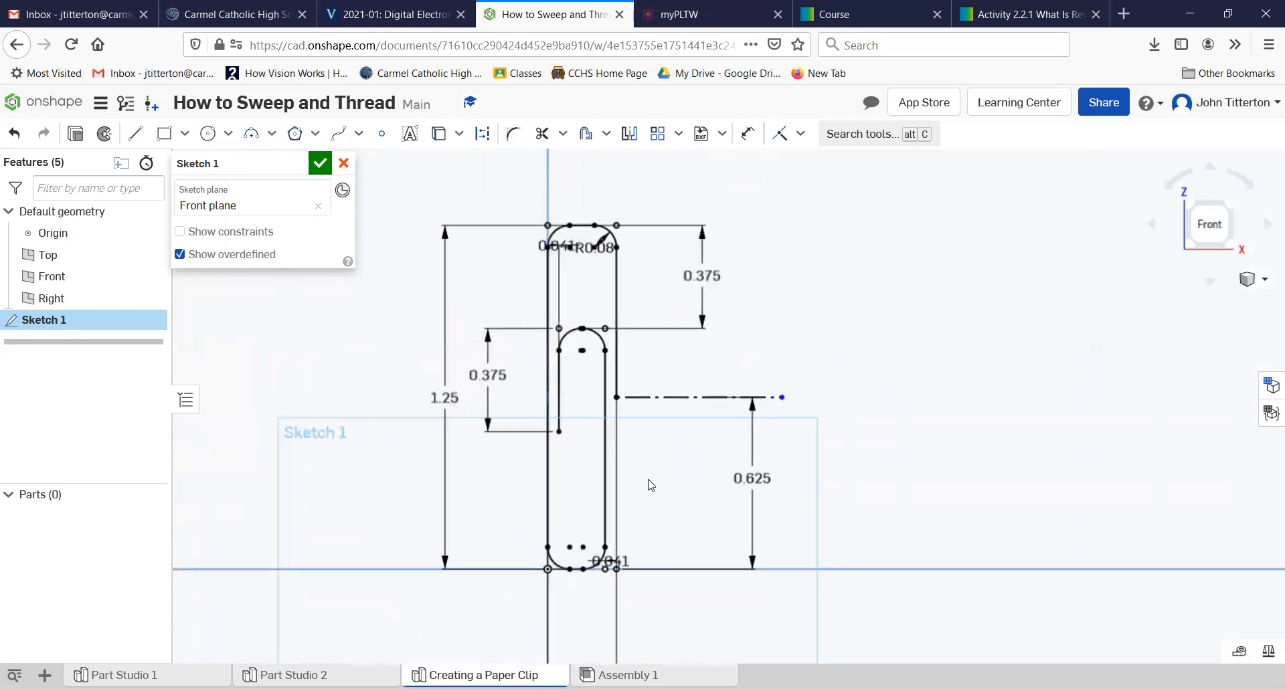
click(320, 163)
Create a Plane point reference plane parallel to the Top plane through the path's open outer endpoint, where the construction line starts.
scroll(422, 386, down, 1)
scroll(422, 387, down, 1)
middle_drag(421, 381, 654, 373)
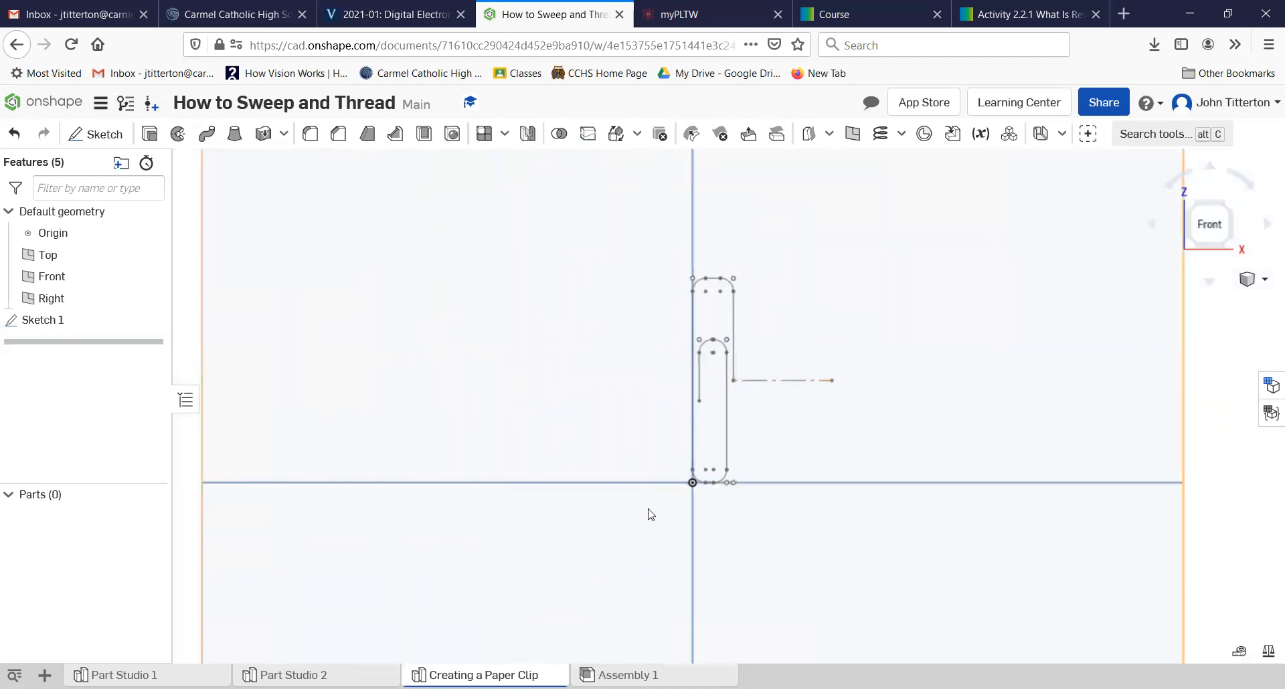
scroll(666, 487, down, 2)
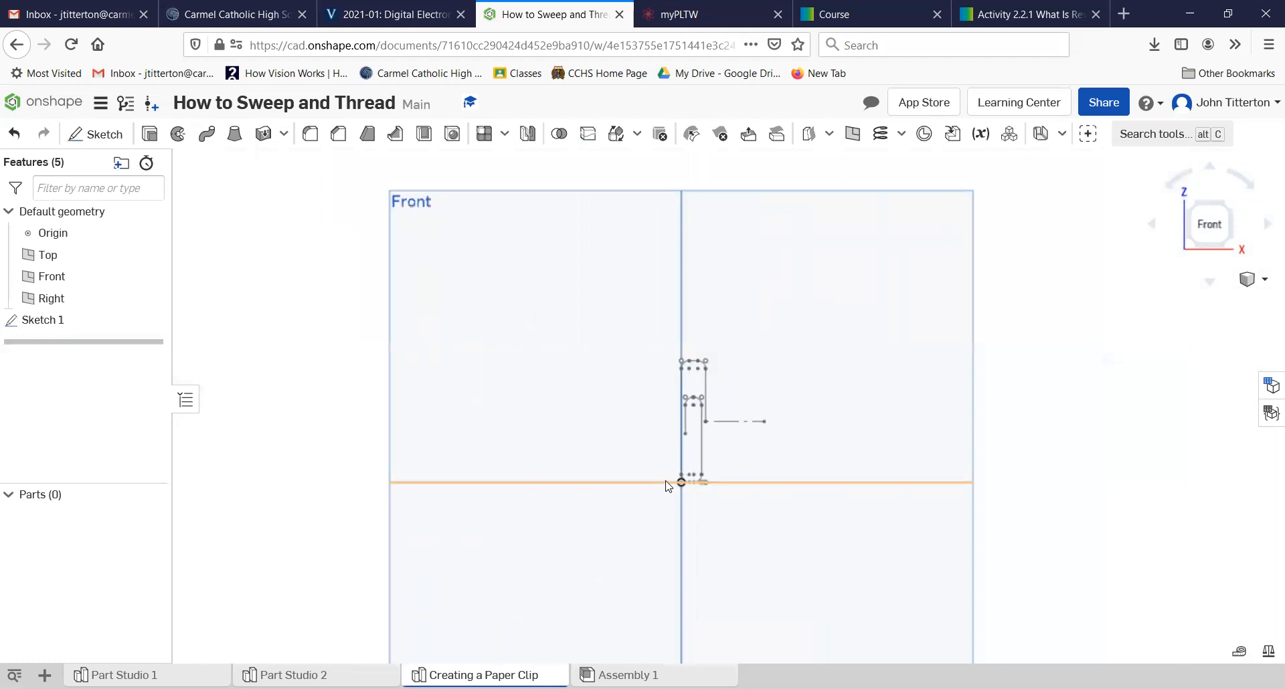
scroll(667, 481, up, 1)
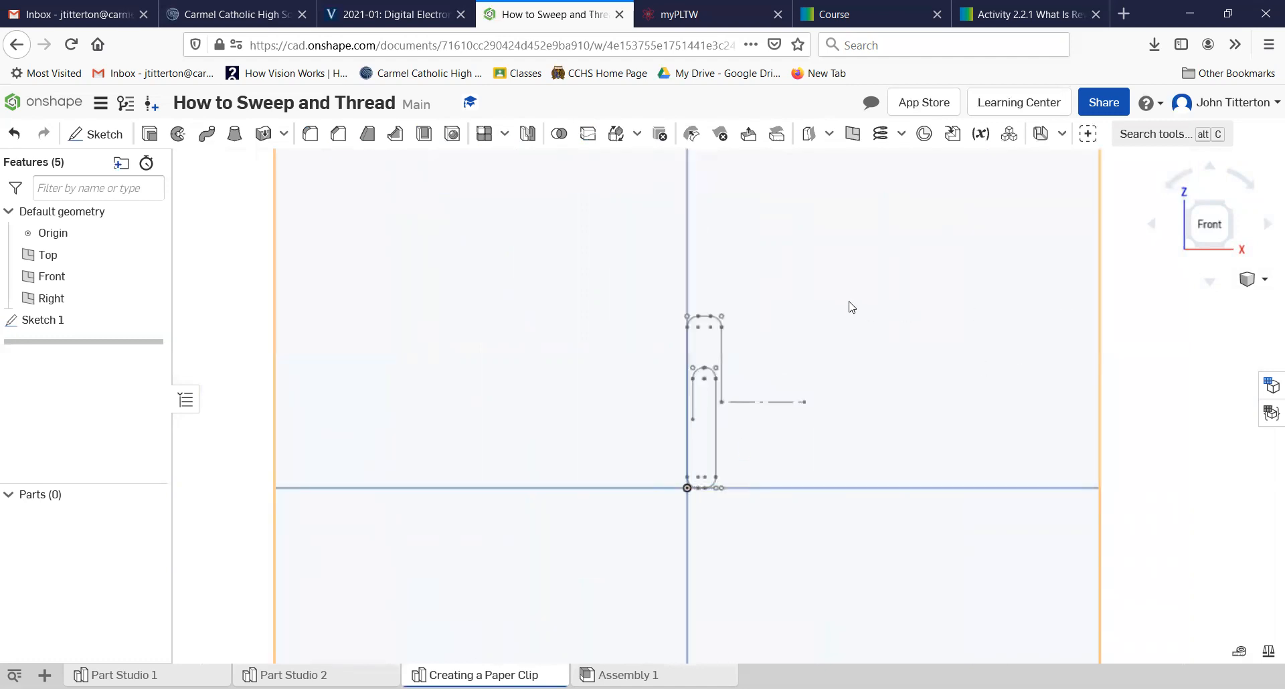
right_drag(851, 307, 828, 329)
scroll(742, 381, down, 4)
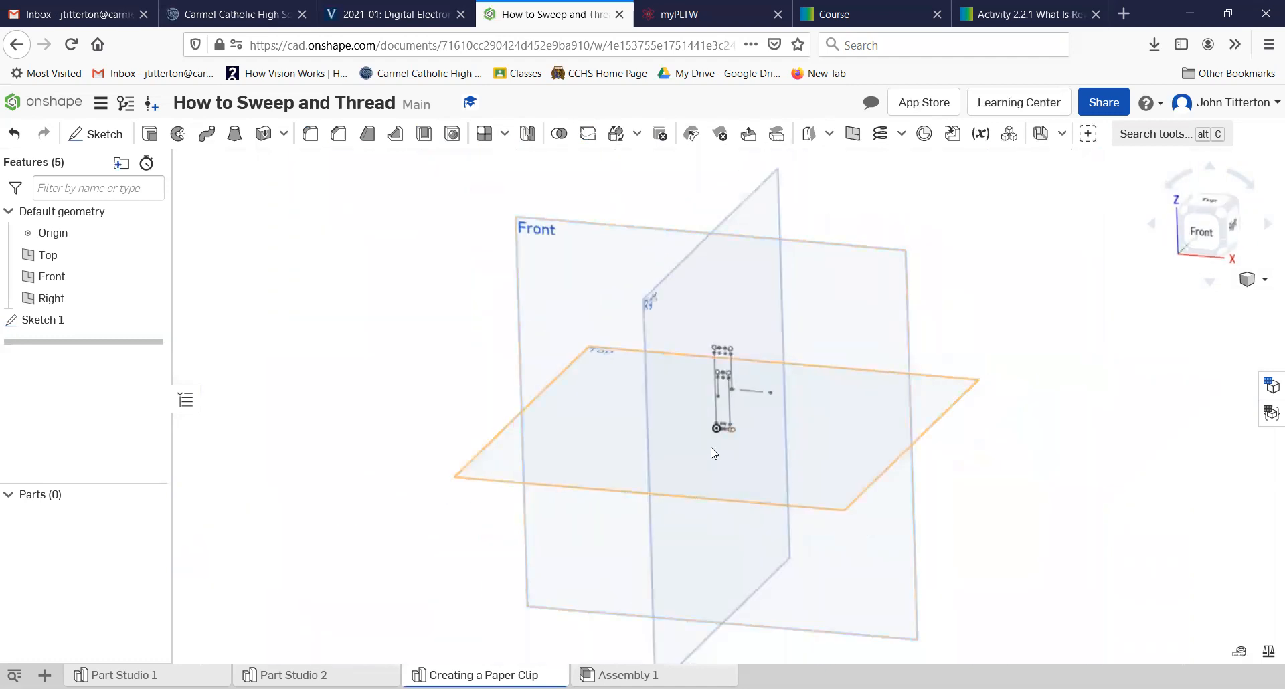
scroll(713, 449, up, 4)
right_drag(736, 410, 741, 405)
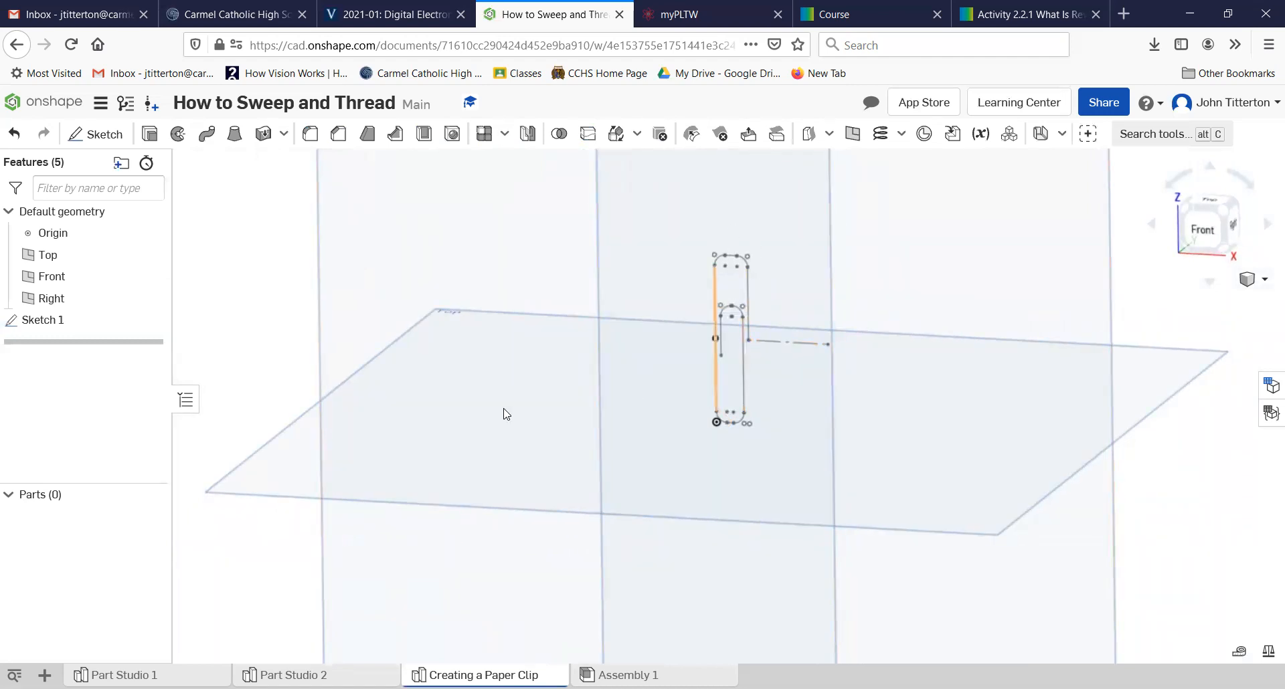
click(396, 489)
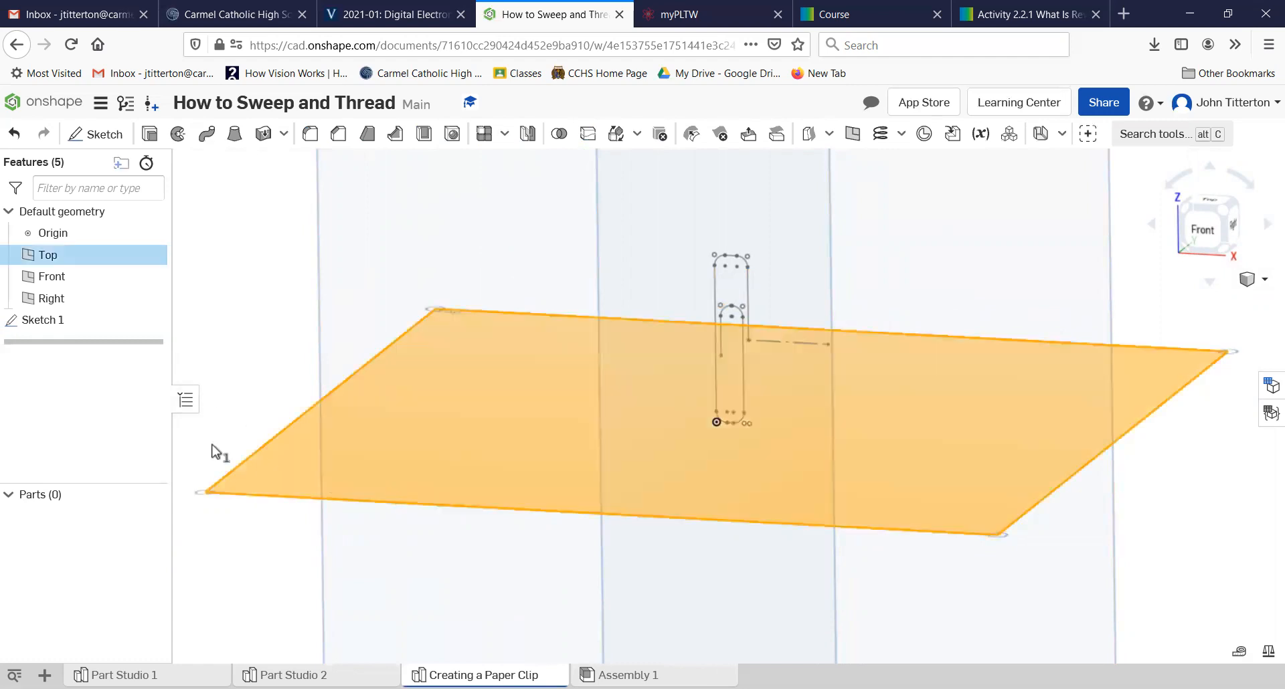
right_click(249, 470)
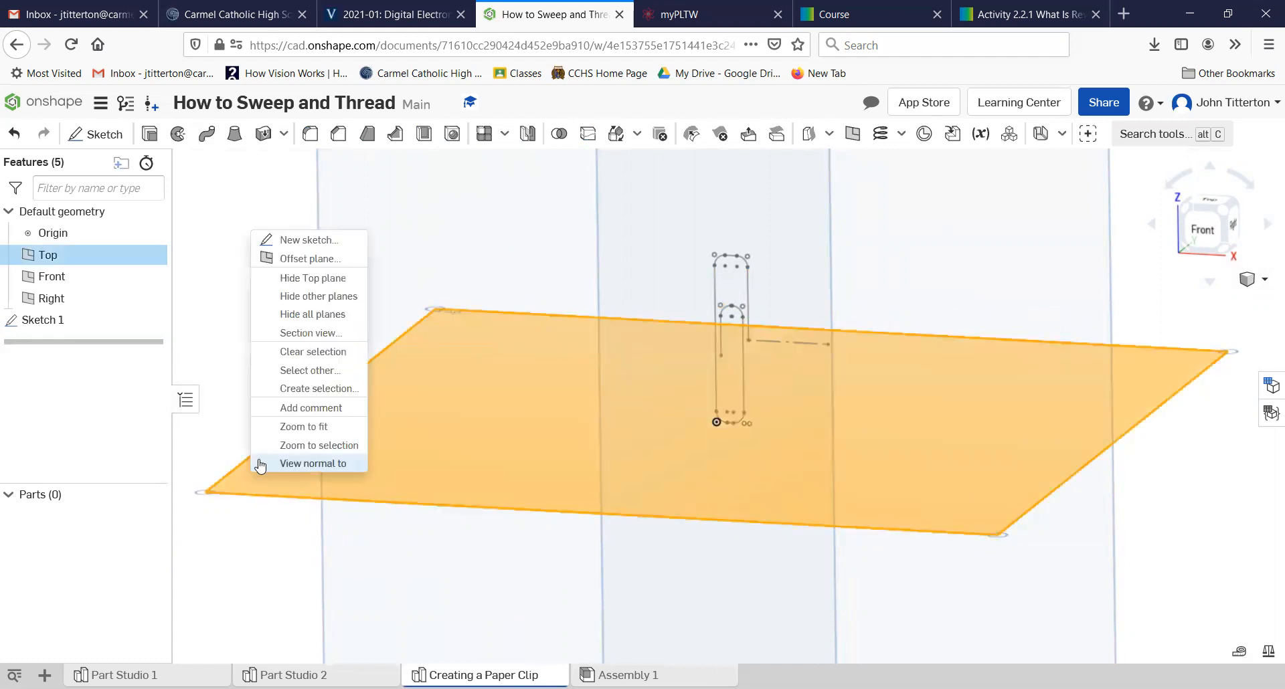
click(305, 260)
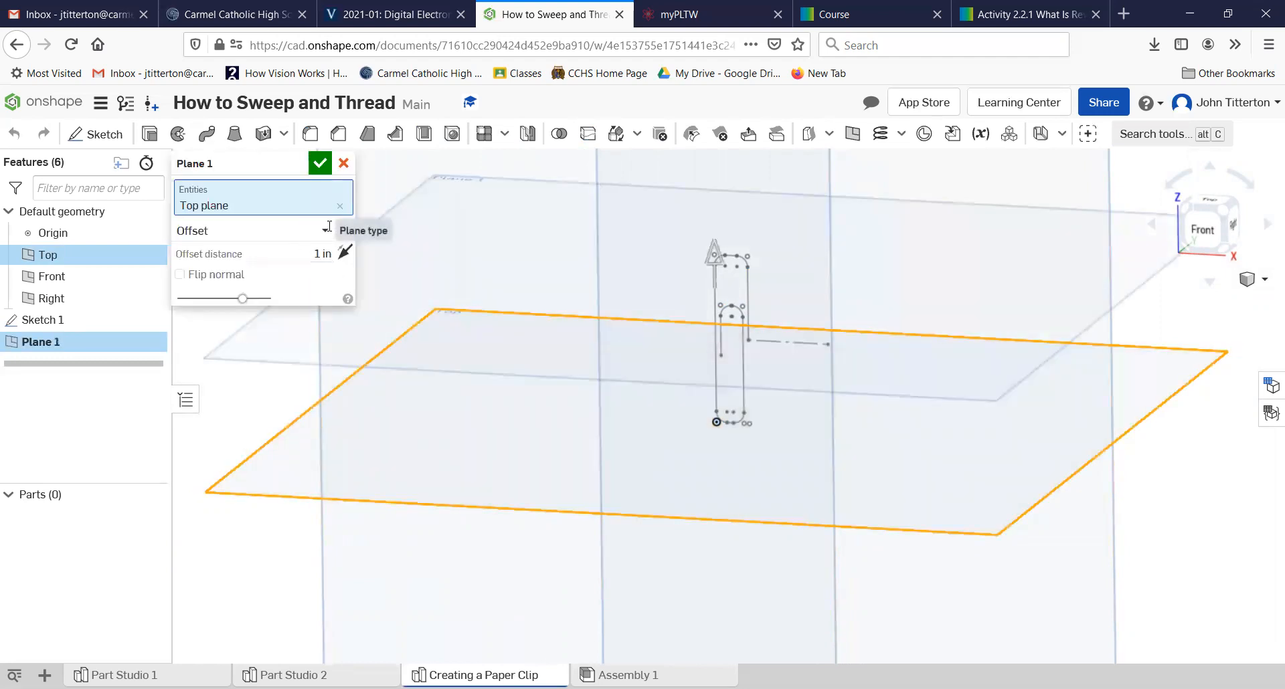
click(325, 231)
click(259, 281)
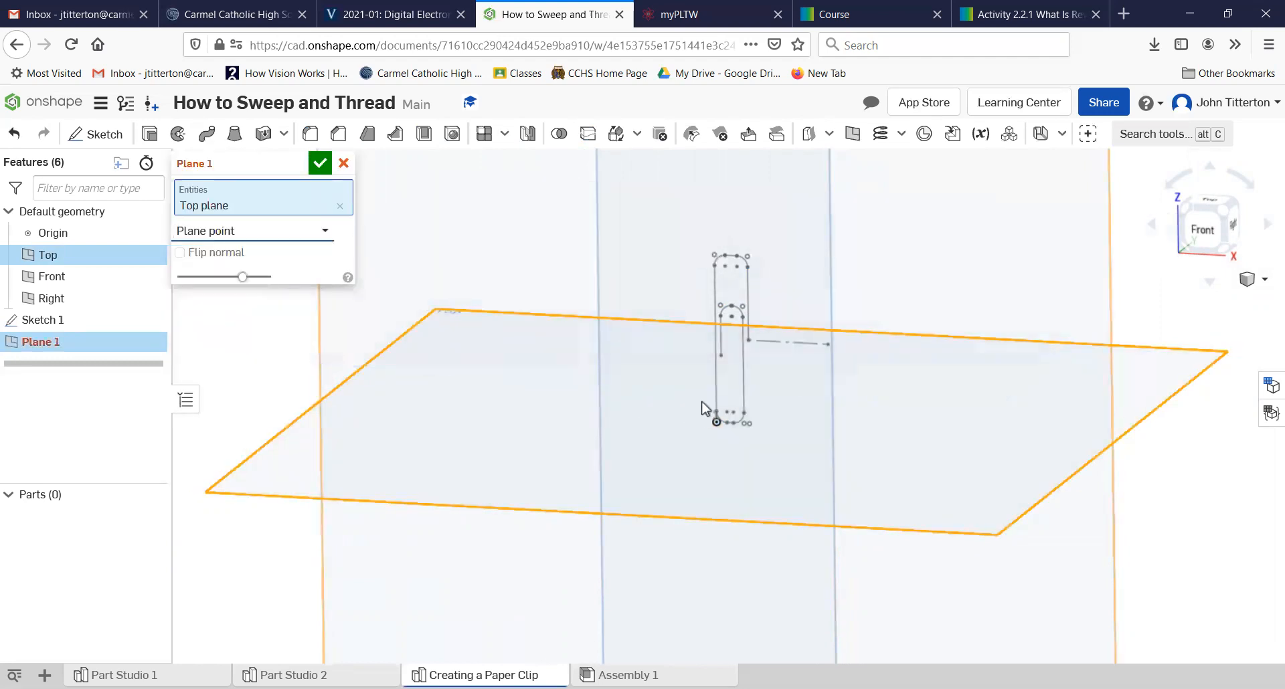
click(747, 341)
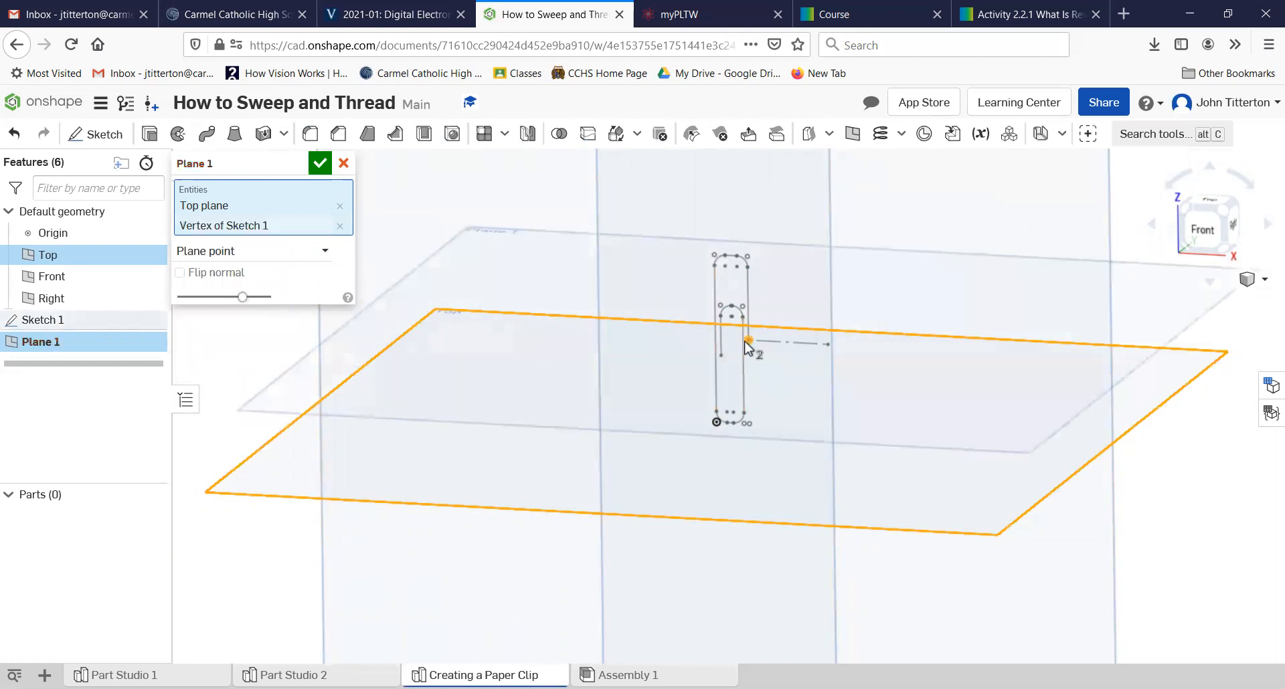
click(319, 164)
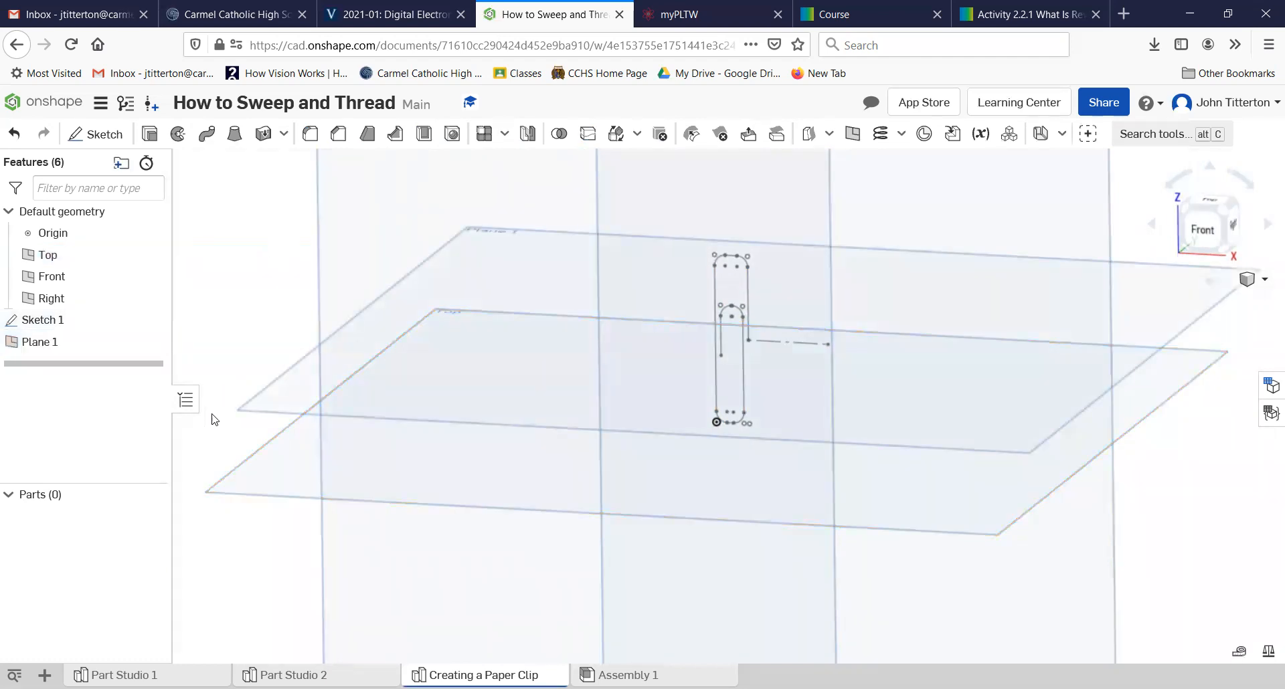
Sketch a 0.031 in diameter circle on Plane 1, centered on the path's outer endpoint, and finish the sketch.
mouse_move(269, 543)
right_down()
mouse_move(284, 528)
mouse_move(266, 545)
right_up()
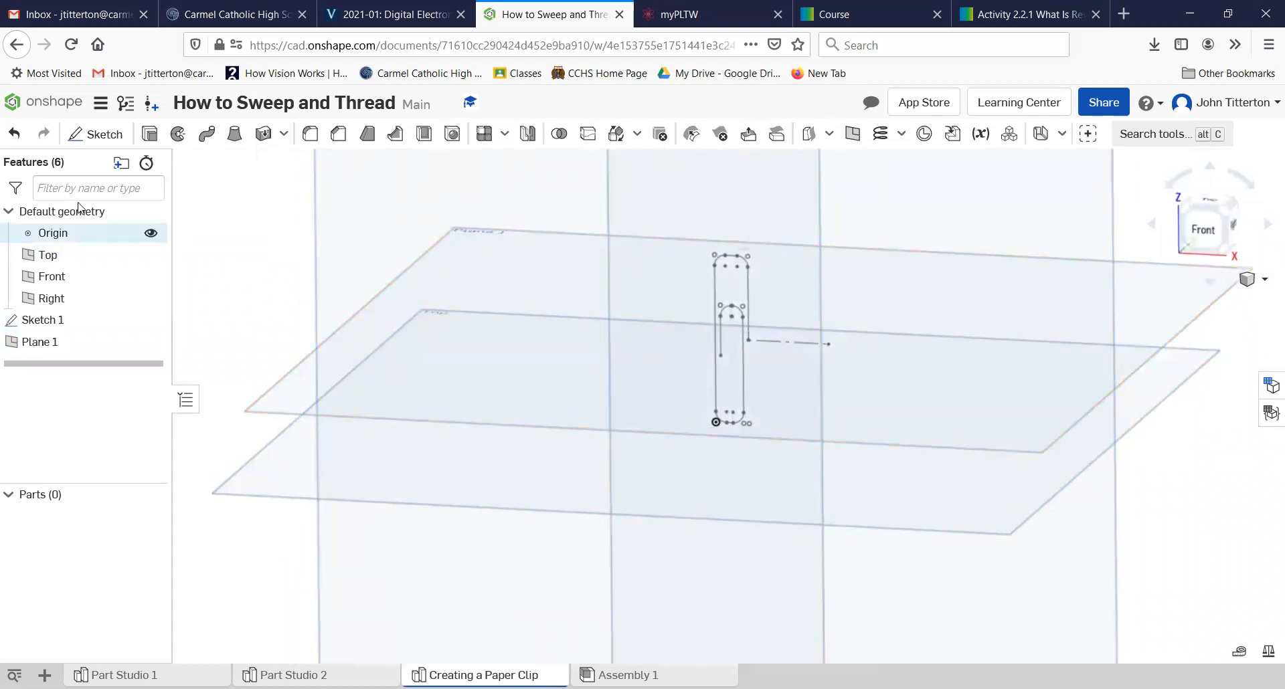
click(429, 404)
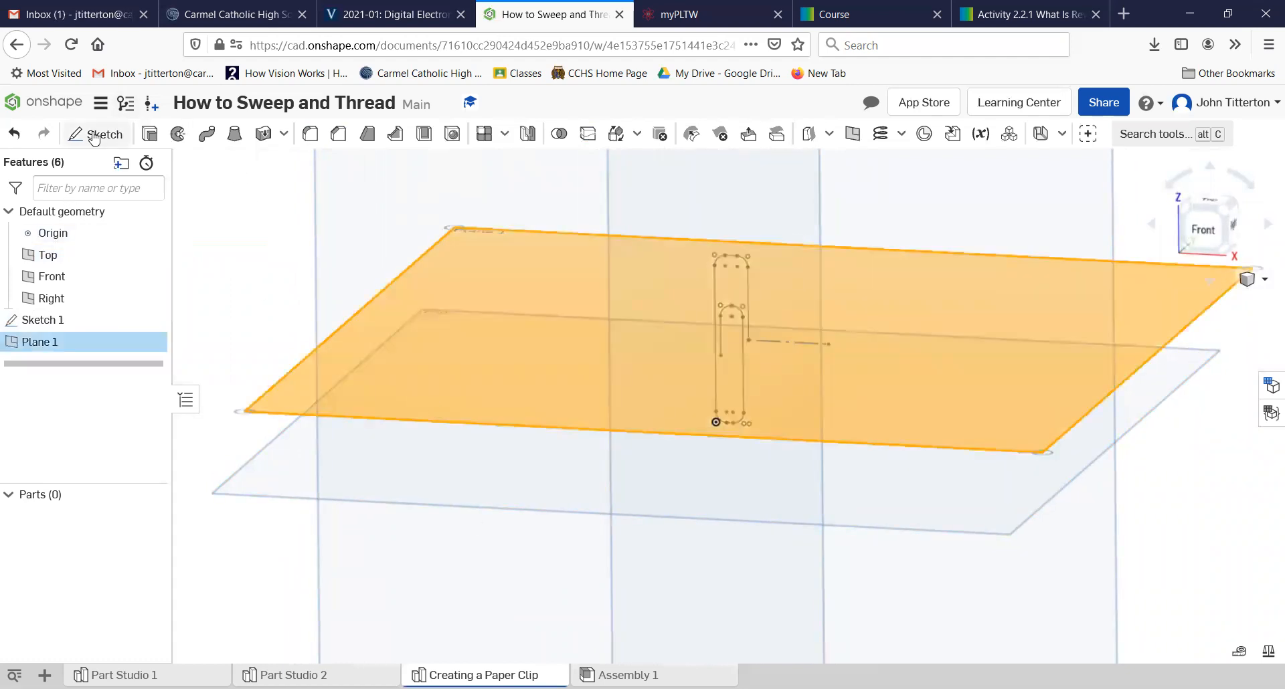
click(100, 133)
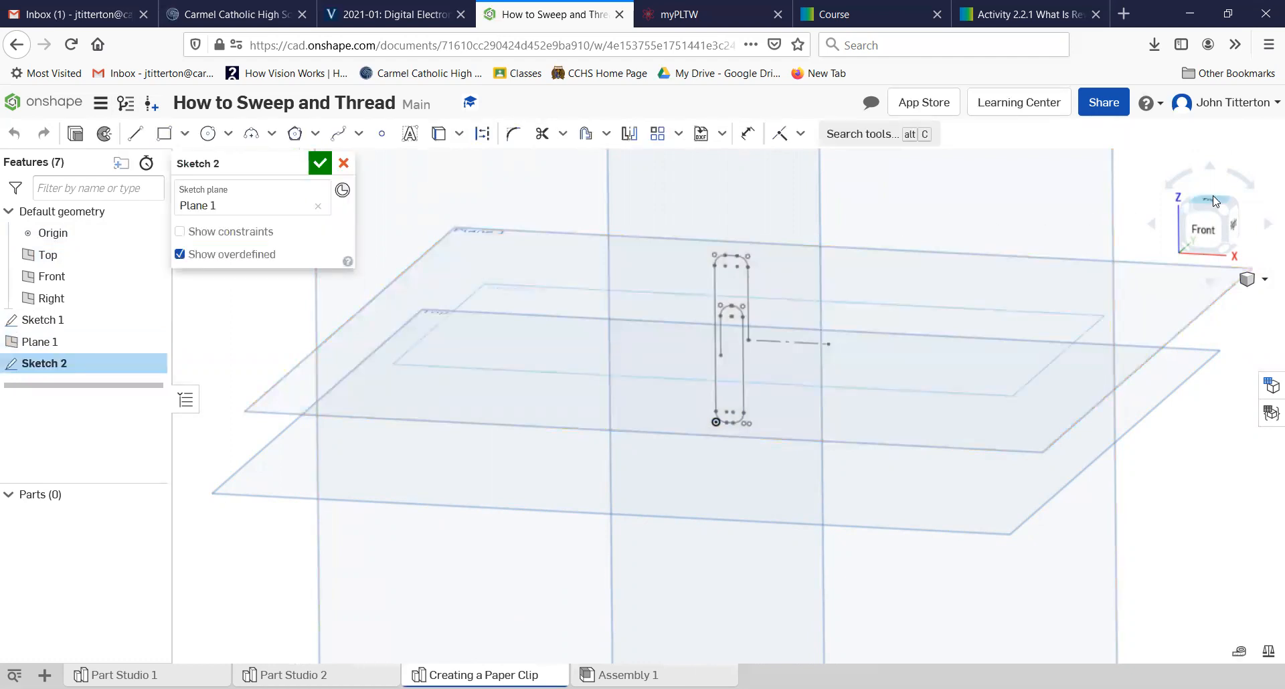
click(1211, 197)
scroll(764, 419, up, 8)
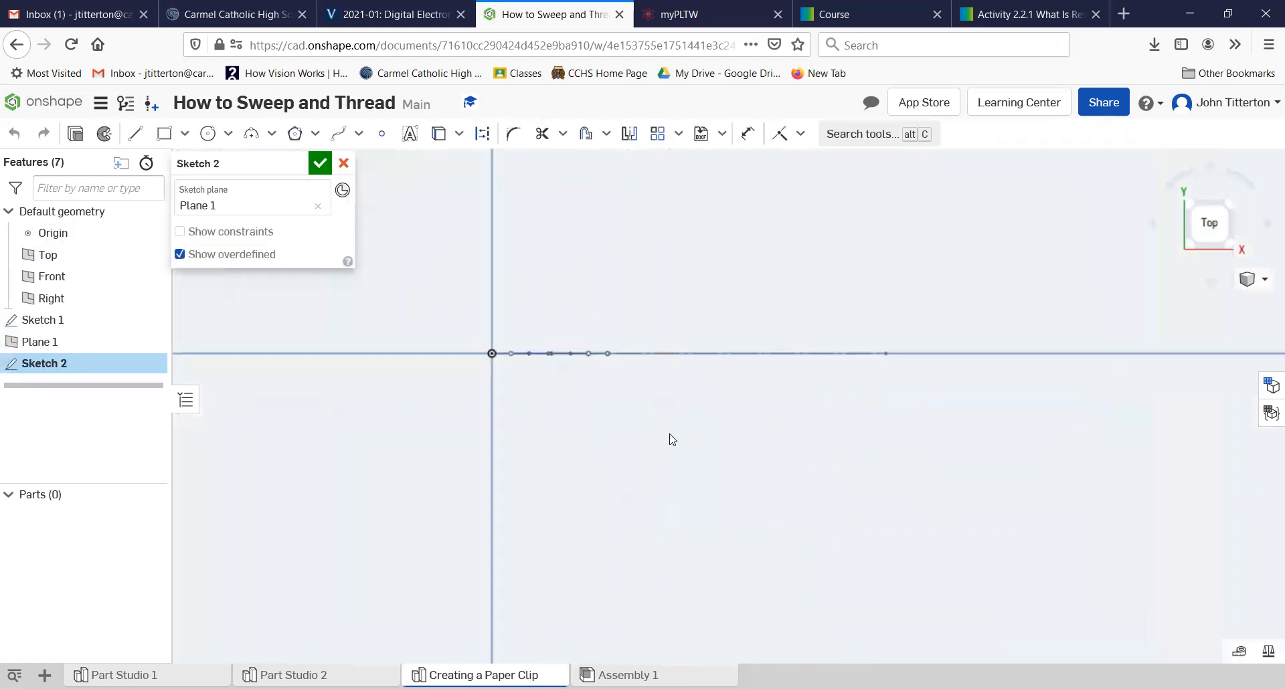
right_drag(670, 434, 664, 421)
click(207, 133)
click(622, 403)
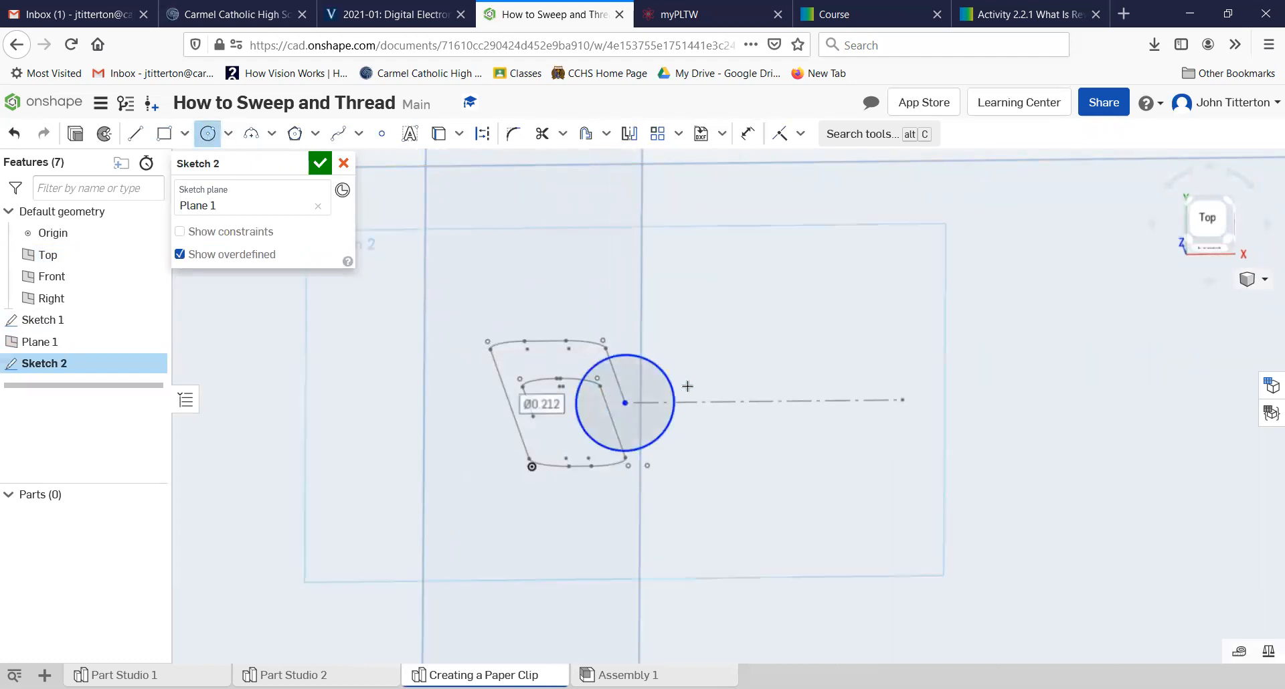
key(Return)
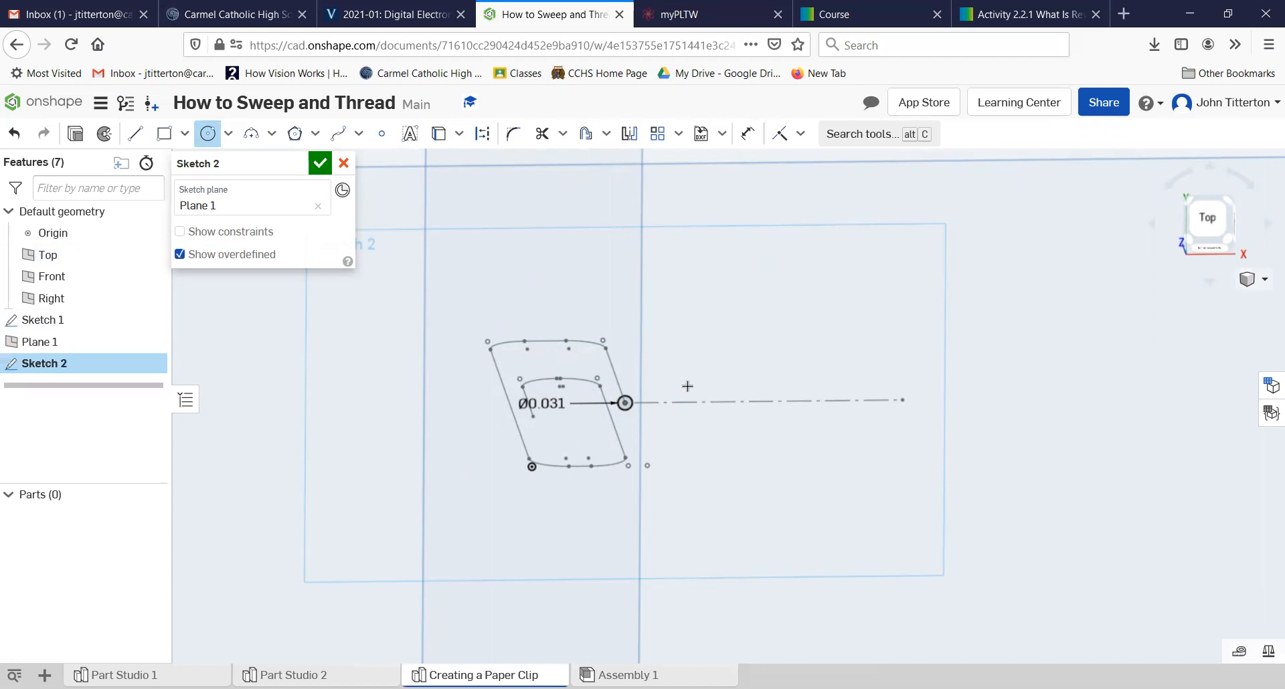
click(320, 164)
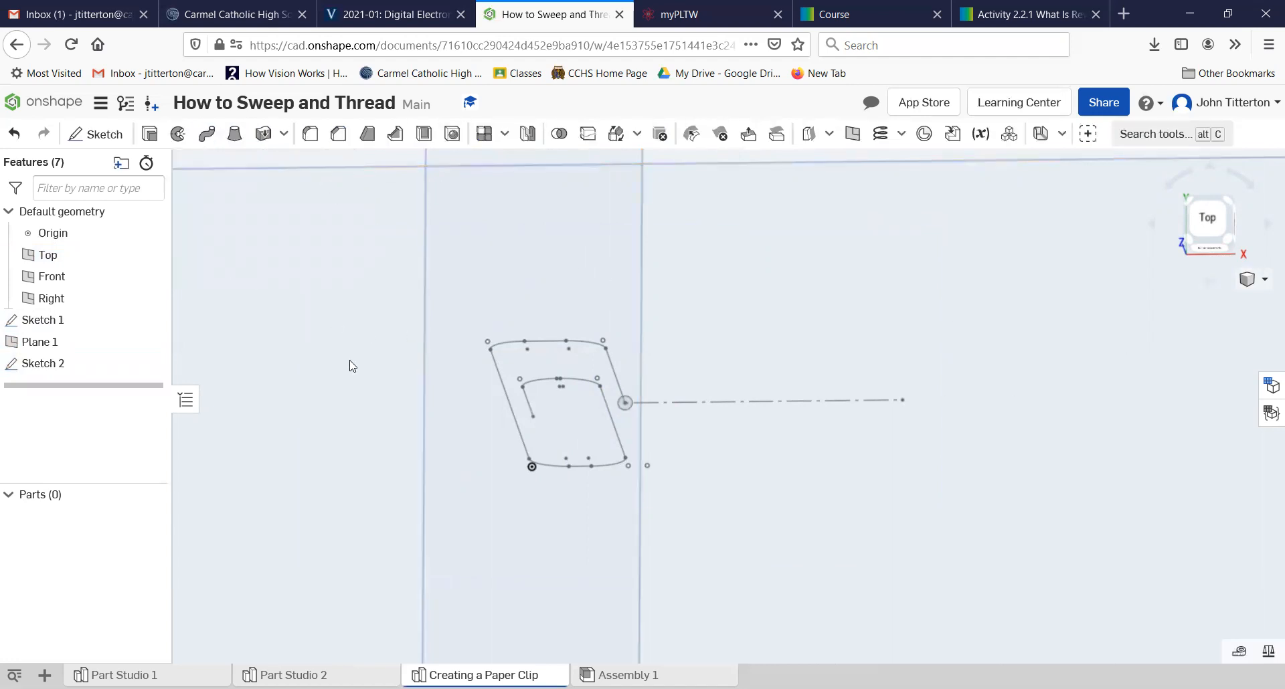
right_drag(1086, 286, 1052, 243)
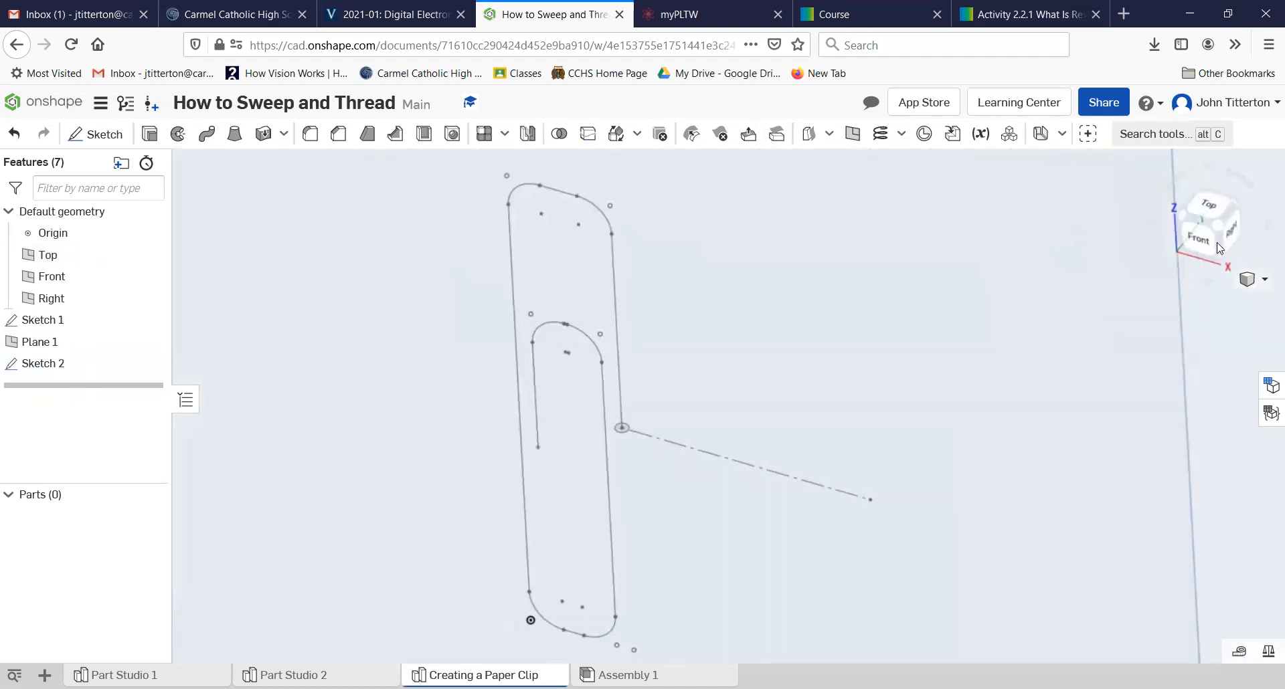
key(f)
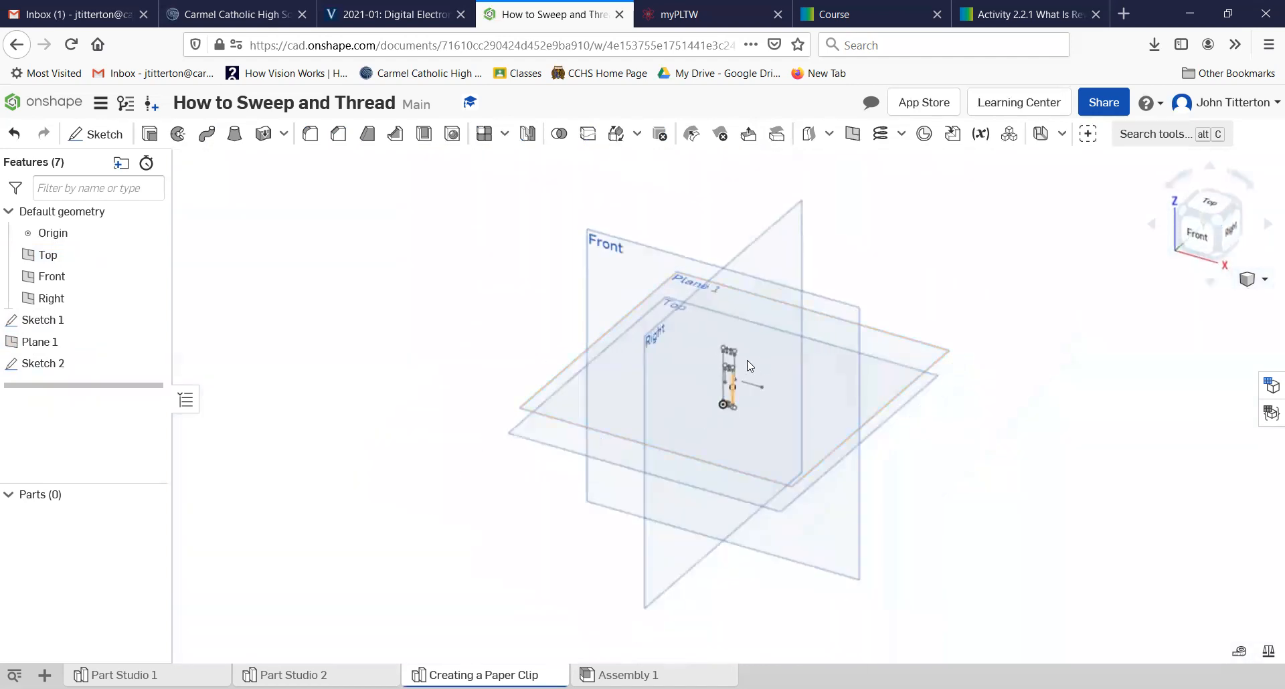
Hide the origin, the Top, Front and Right default planes, and Plane 1, leaving the two sketches shown.
scroll(748, 367, up, 3)
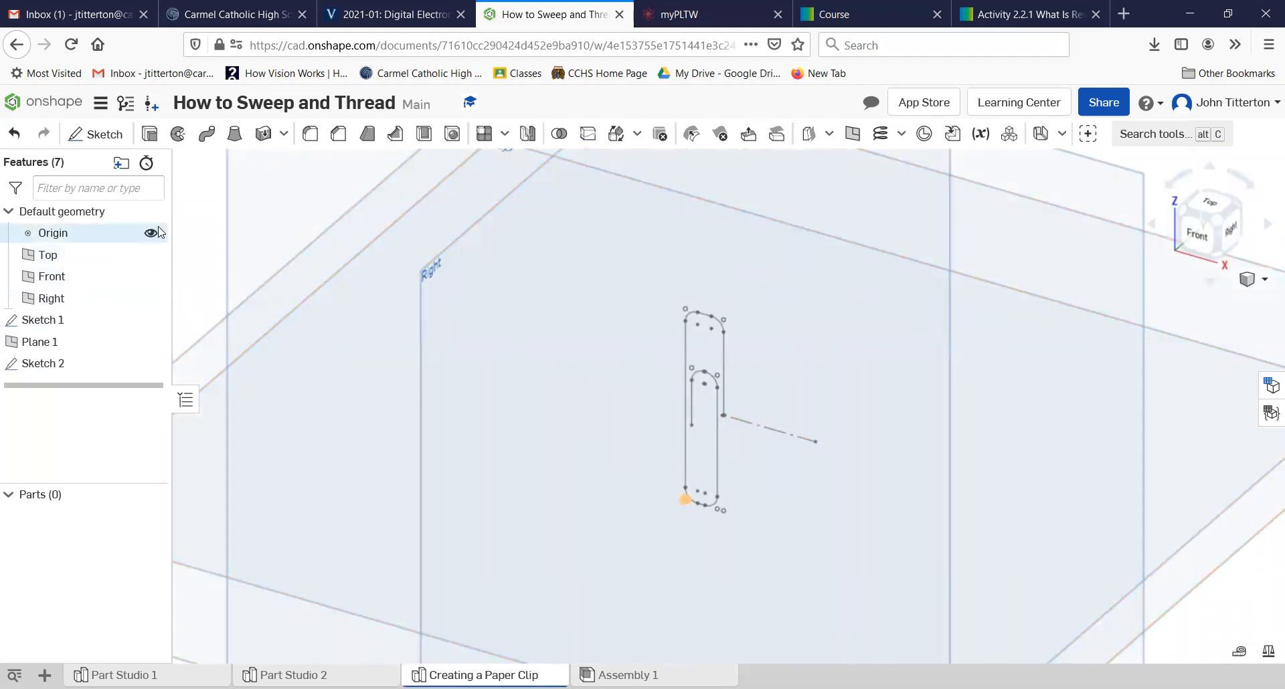
click(151, 233)
click(150, 255)
click(151, 276)
click(151, 341)
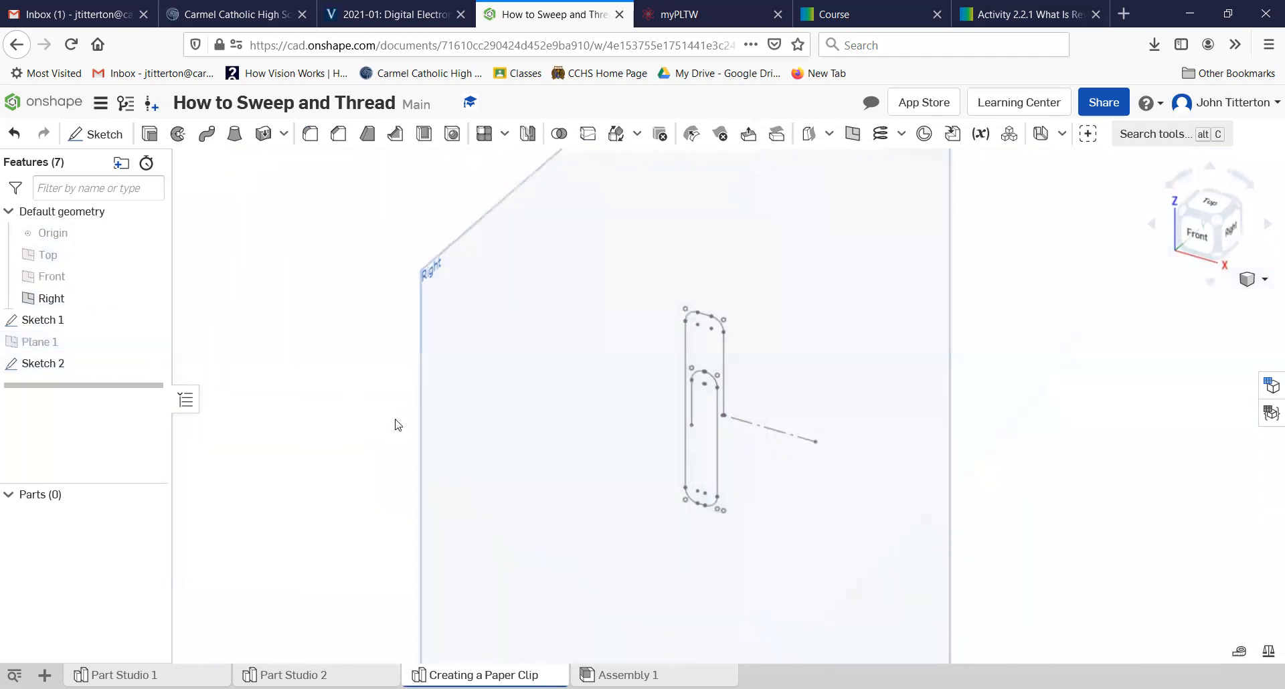
click(151, 299)
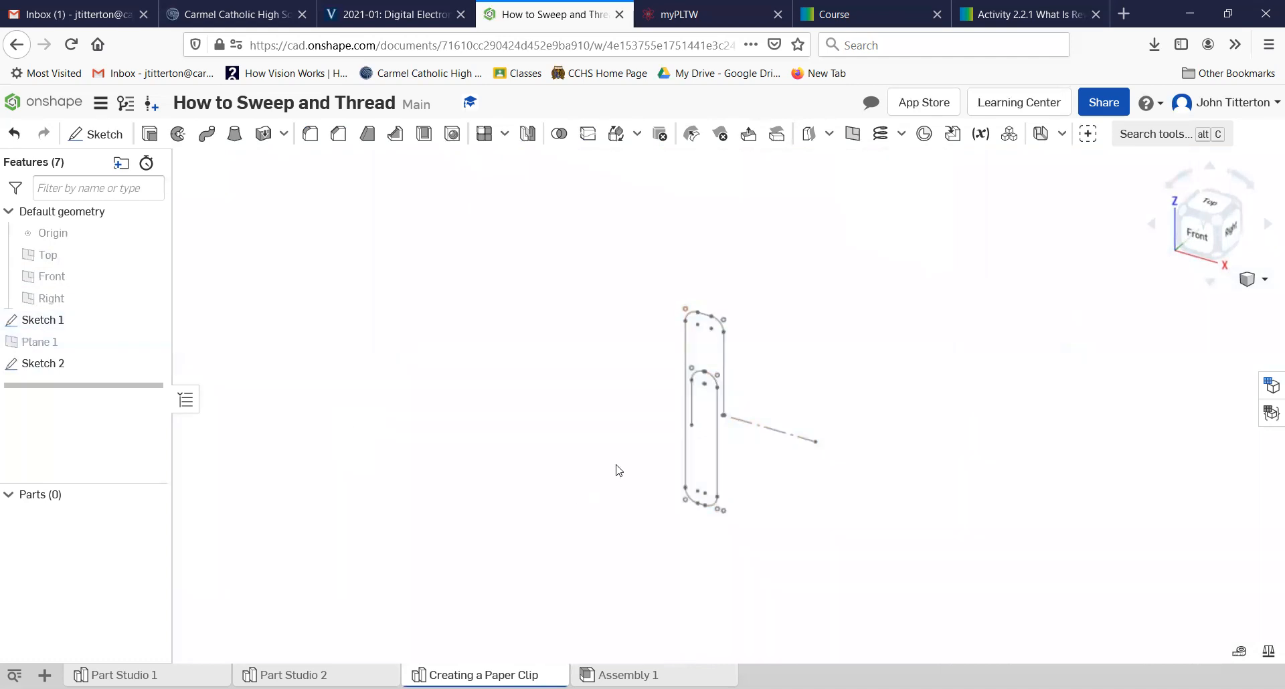
Start a new solid Sweep with the Sketch 2 circle as profile and the outer vertical line at it as path.
click(207, 133)
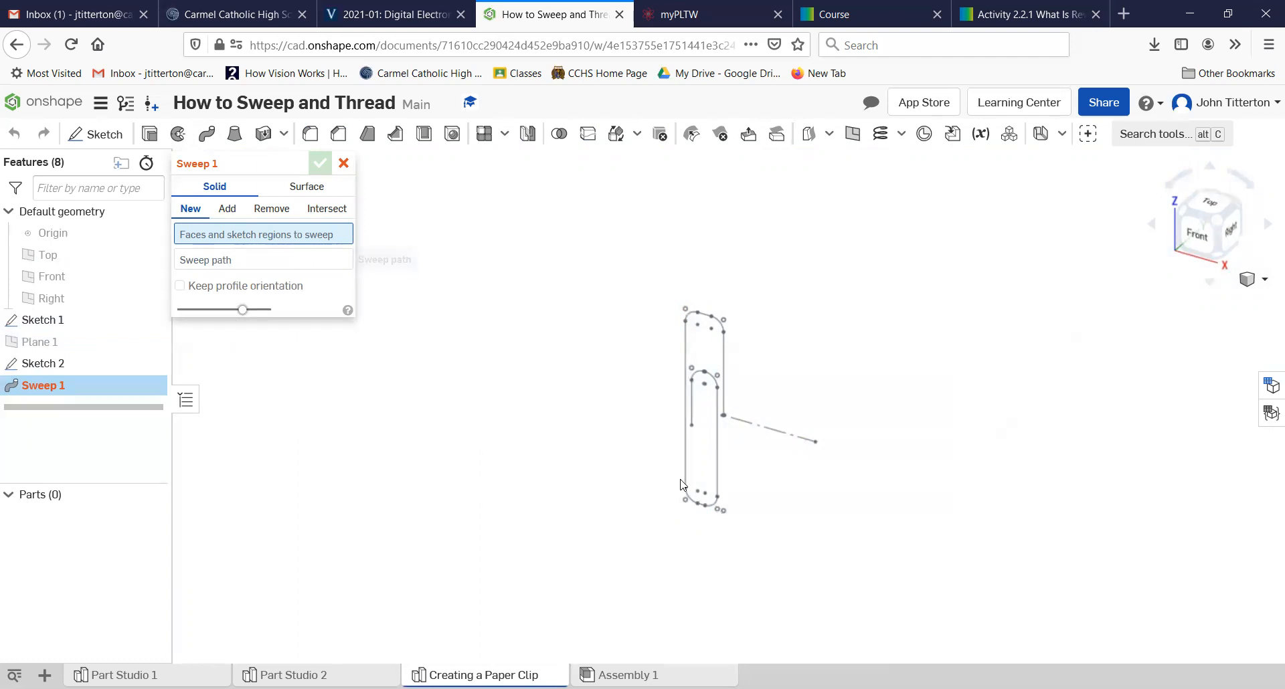
scroll(763, 433, up, 5)
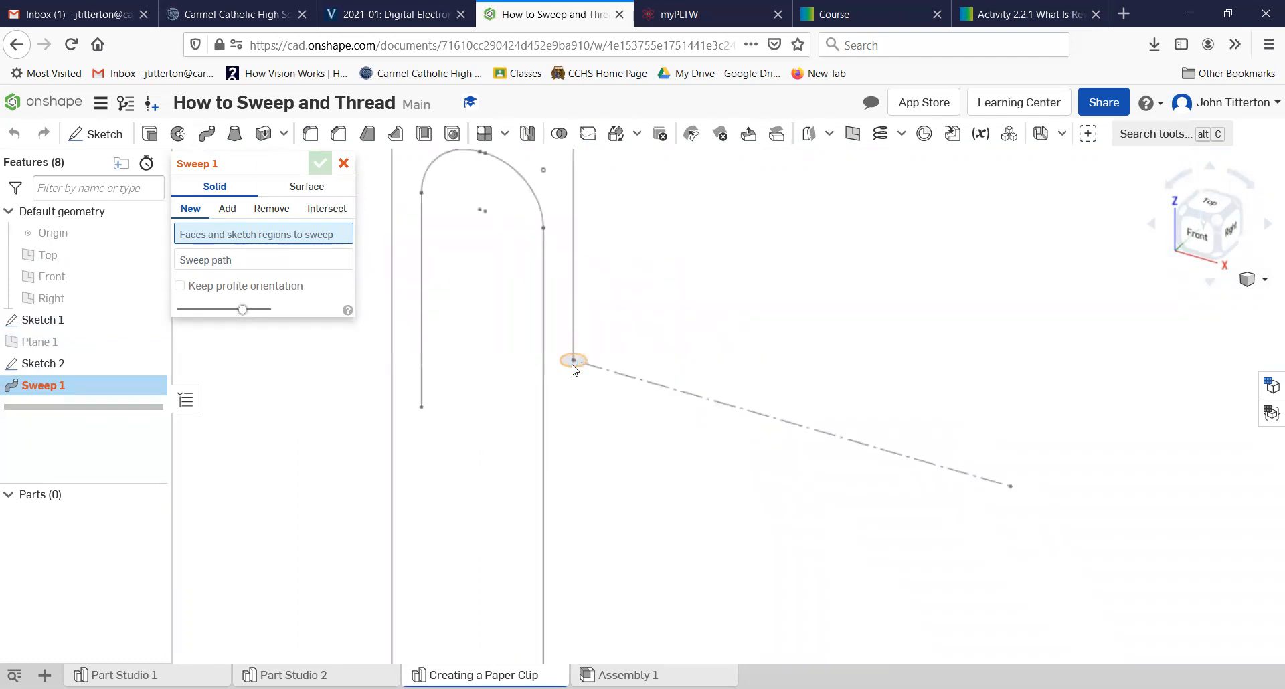
click(588, 412)
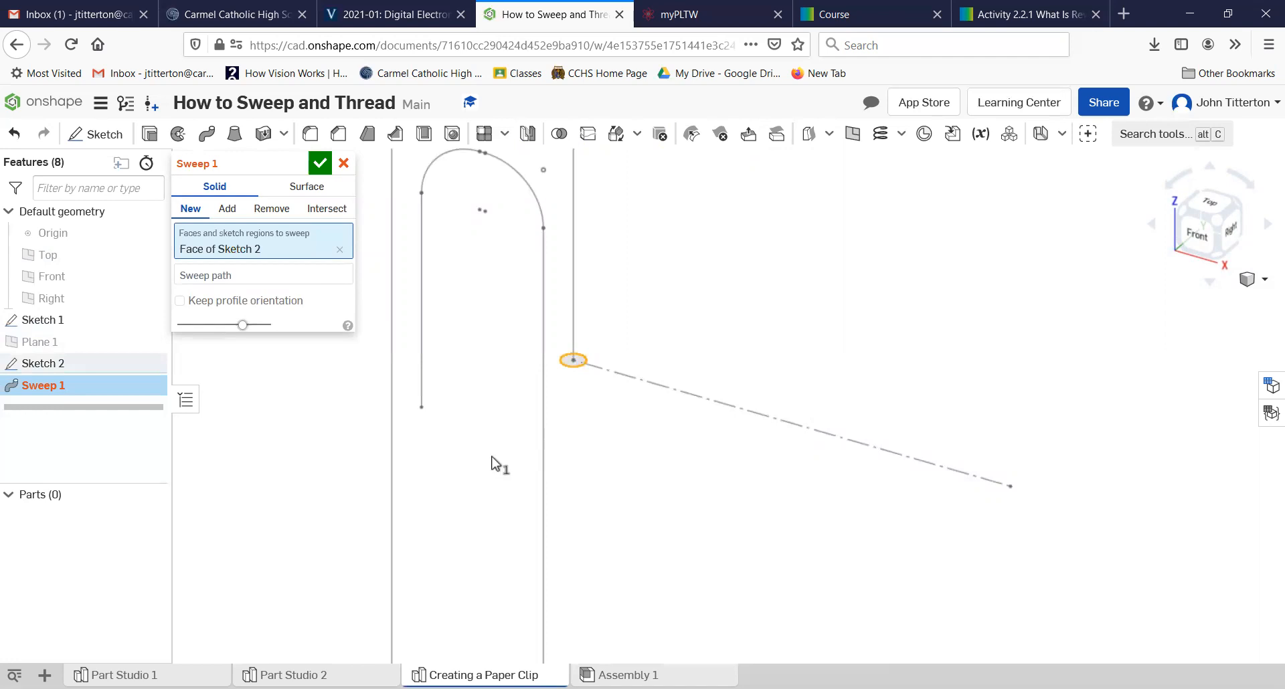
click(265, 281)
scroll(508, 462, down, 3)
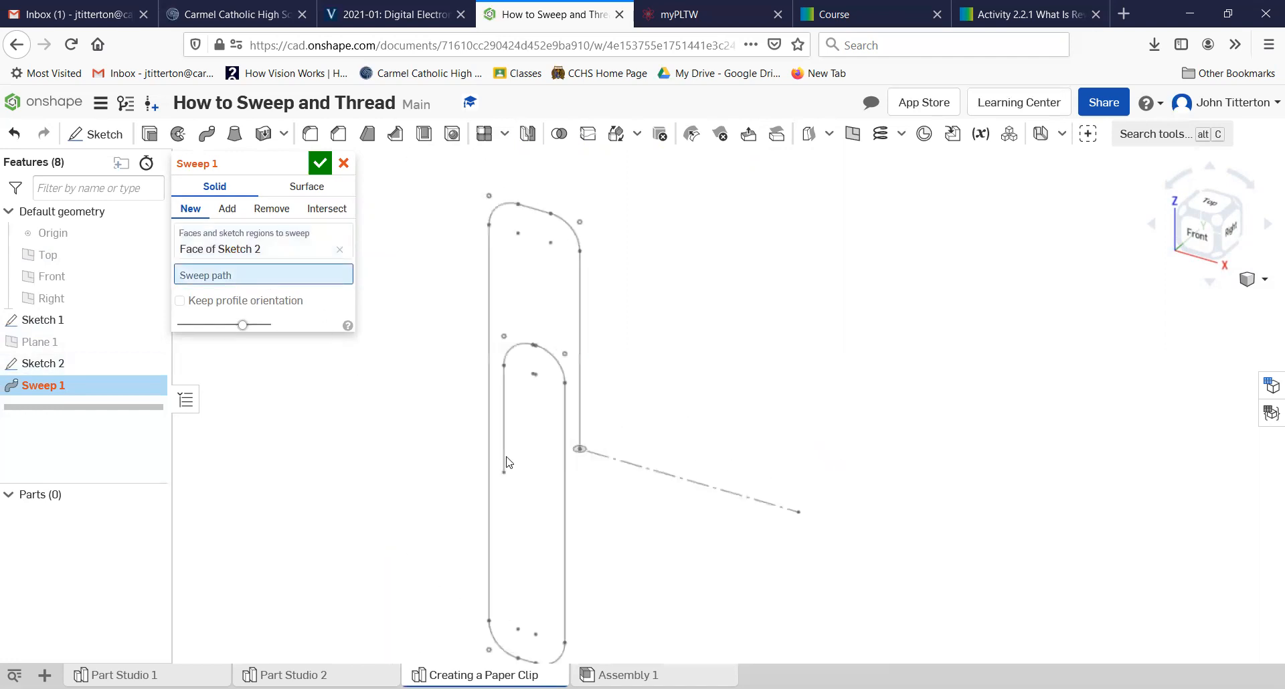
click(579, 420)
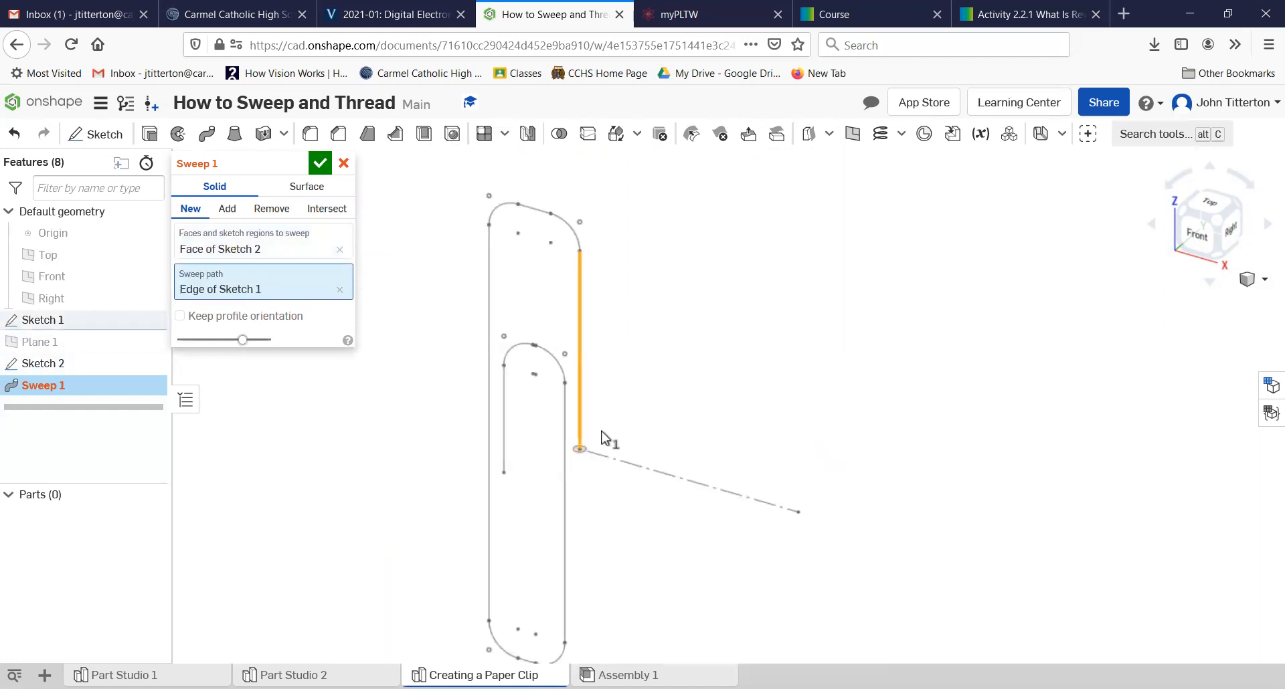
Extend the sweep path along the upper outer corners and top edge, down the long outer line, and around the bottom bend.
click(571, 230)
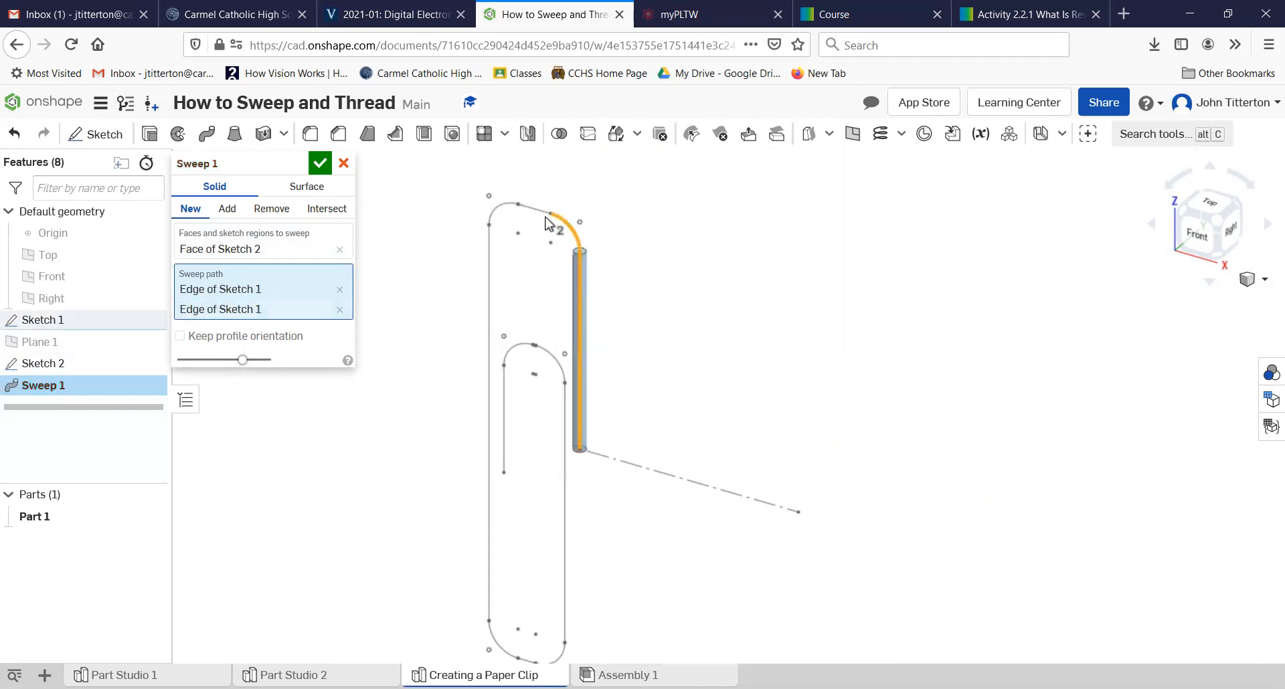
click(533, 207)
click(506, 204)
click(489, 258)
middle_drag(532, 580, 529, 497)
click(512, 559)
click(550, 566)
click(566, 543)
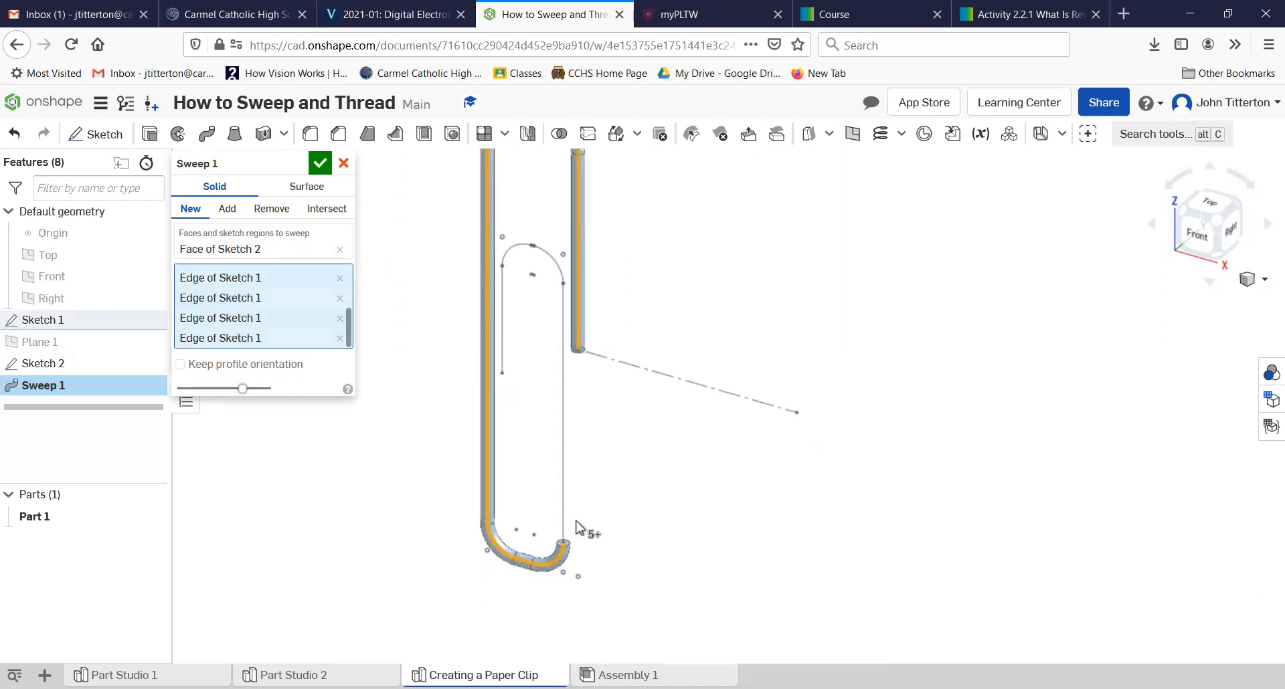
Add the long inner line, the inner top bend segments and the short inner line to the sweep path, and complete the sweep.
click(564, 519)
click(546, 253)
scroll(538, 246, up, 3)
scroll(537, 246, up, 1)
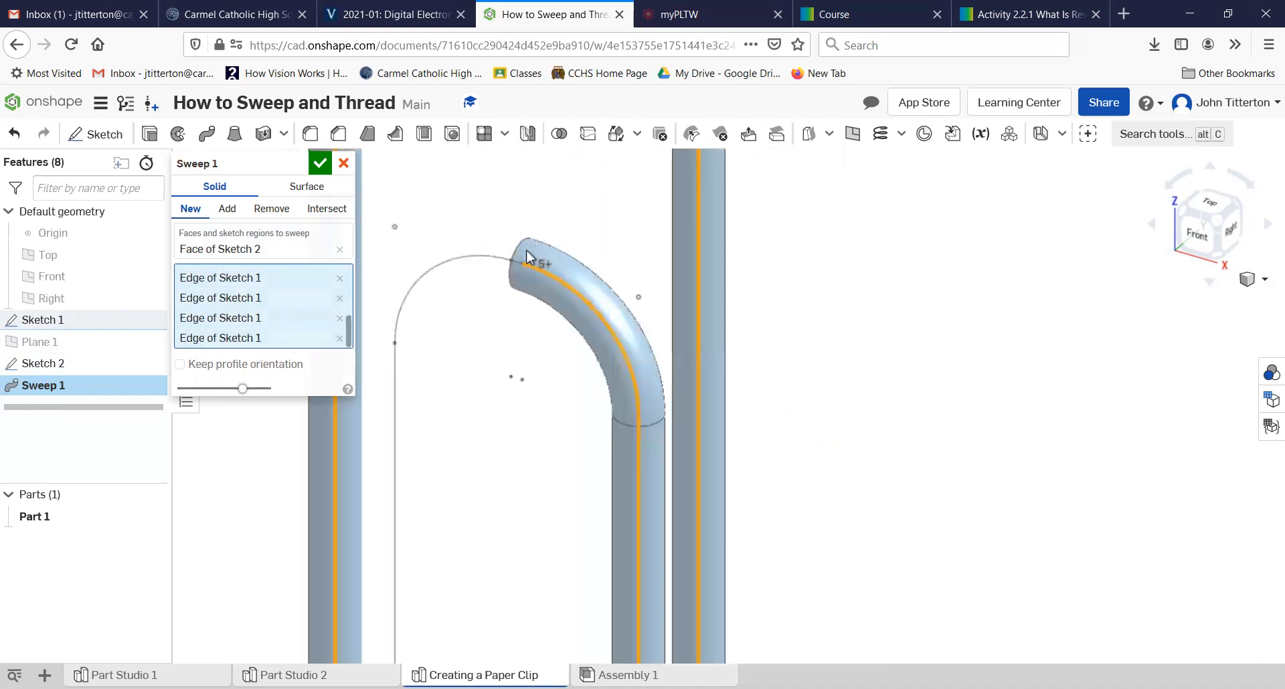
scroll(519, 301, up, 3)
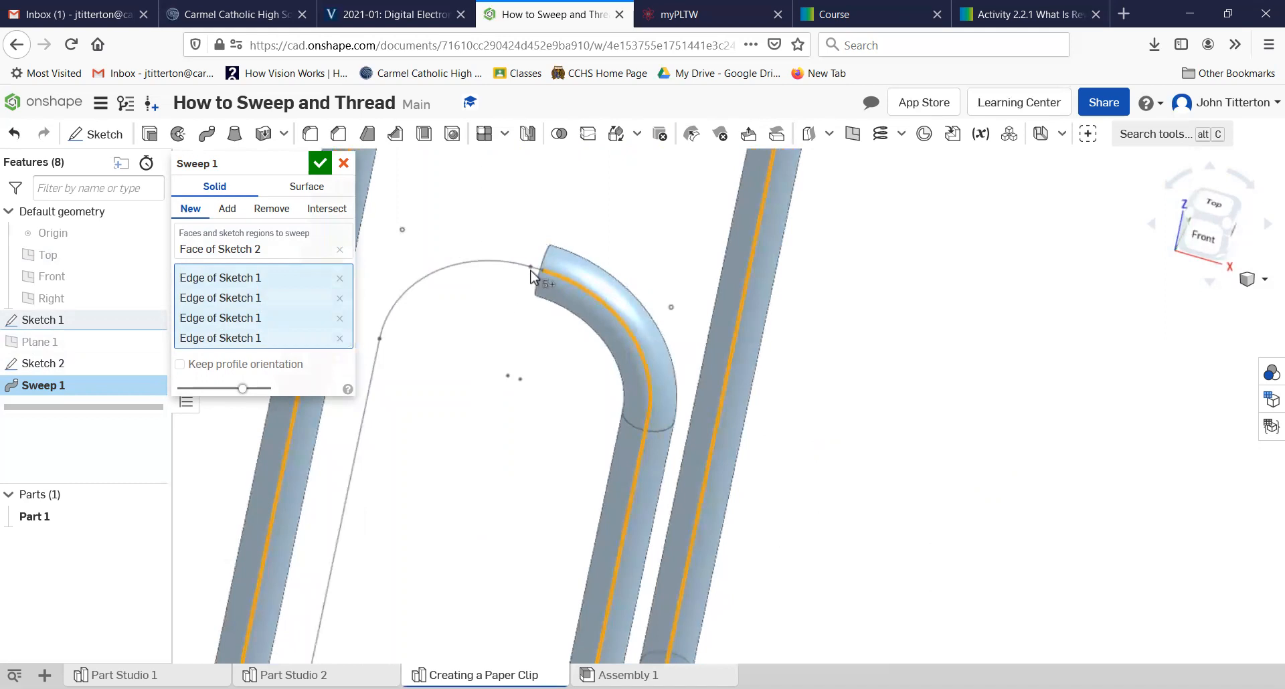
click(536, 268)
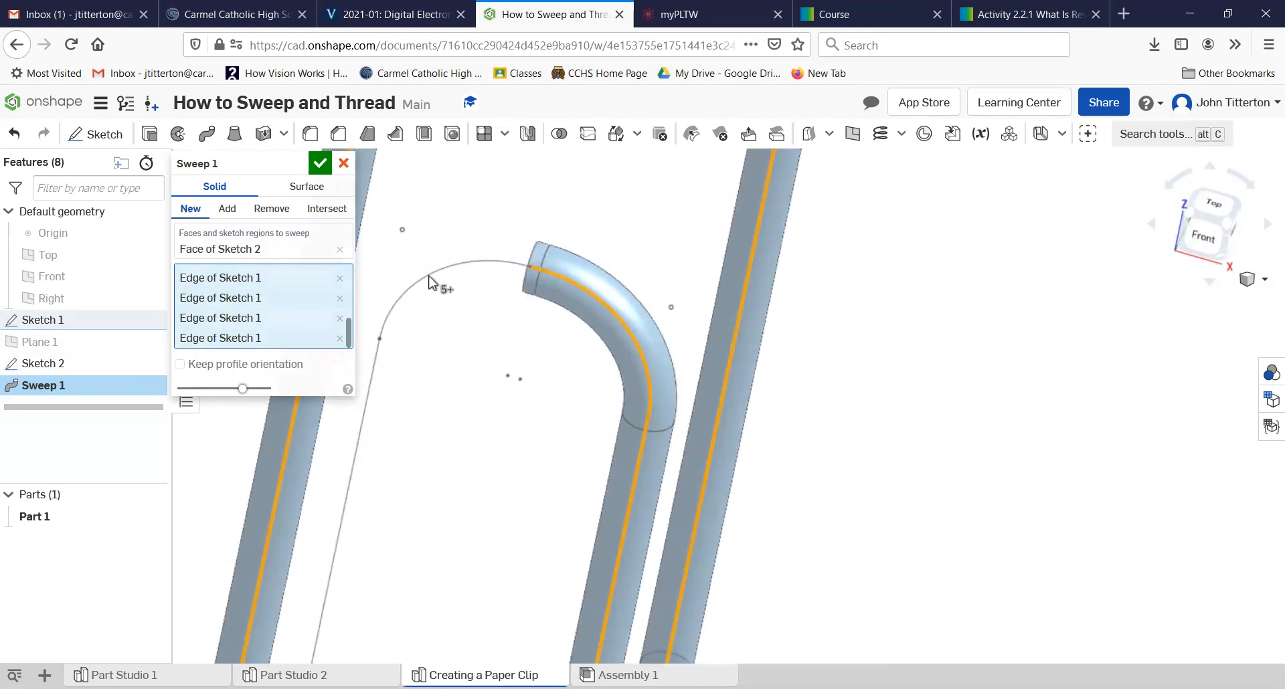
click(402, 309)
click(370, 383)
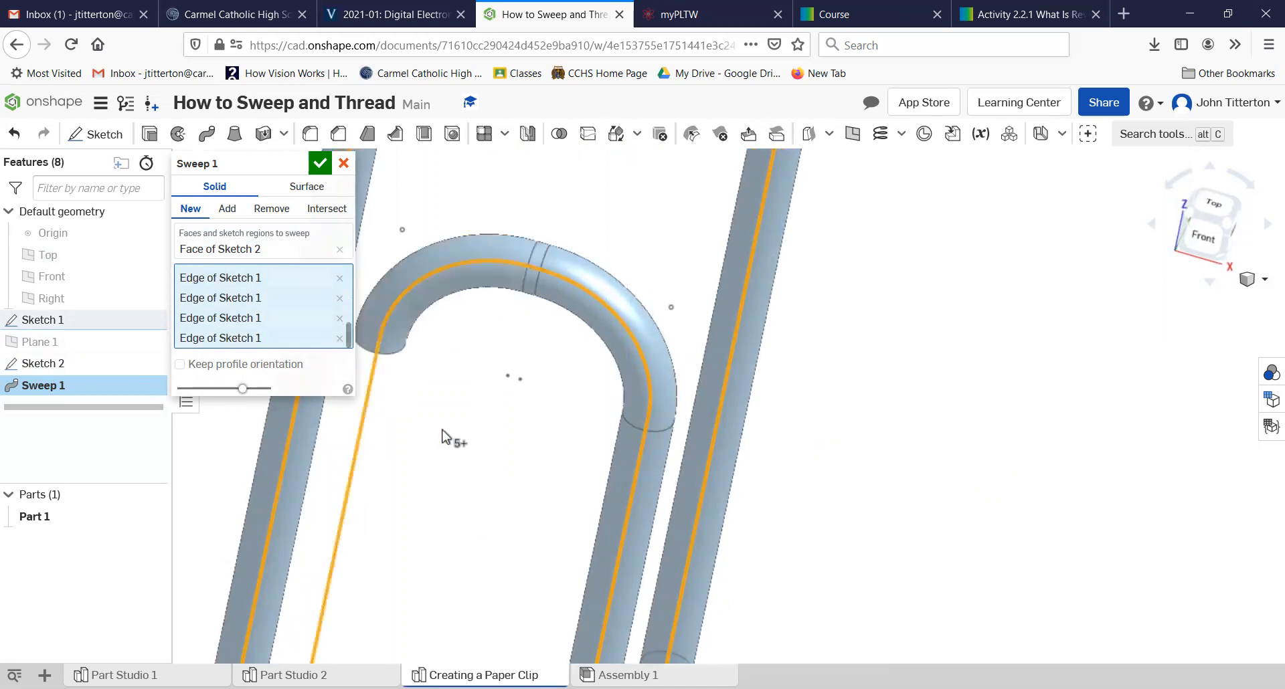
scroll(459, 444, down, 5)
scroll(498, 368, up, 5)
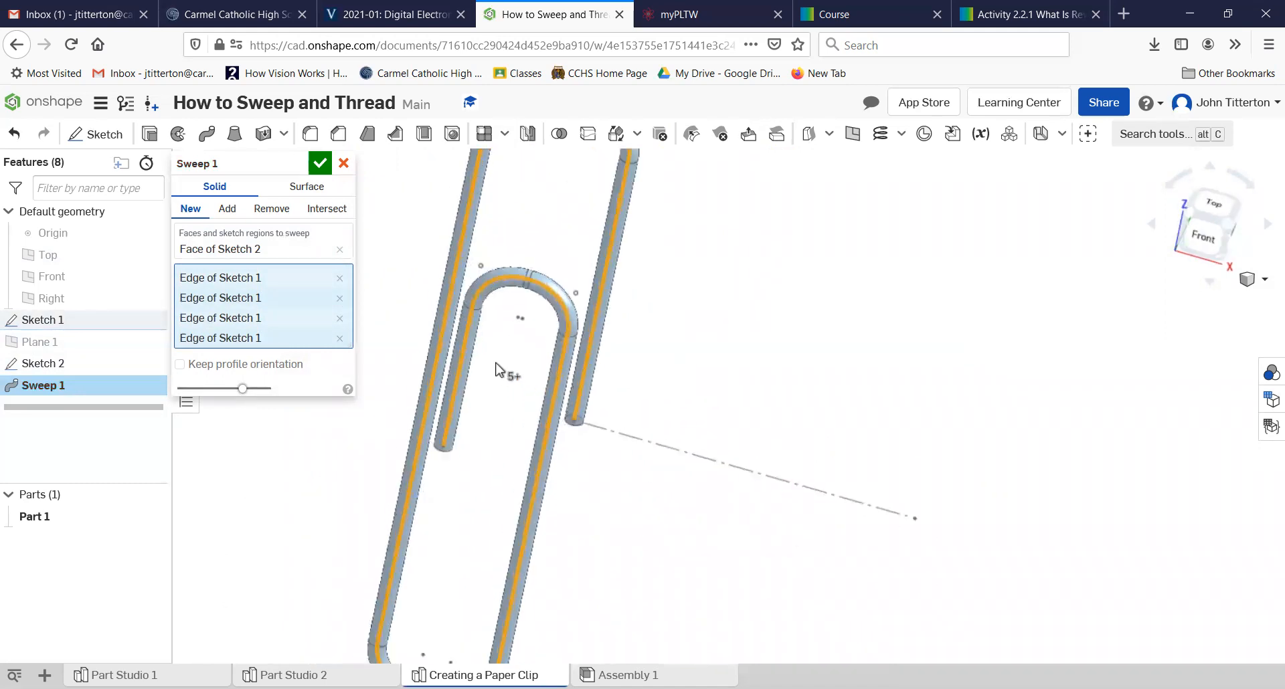
scroll(497, 364, down, 8)
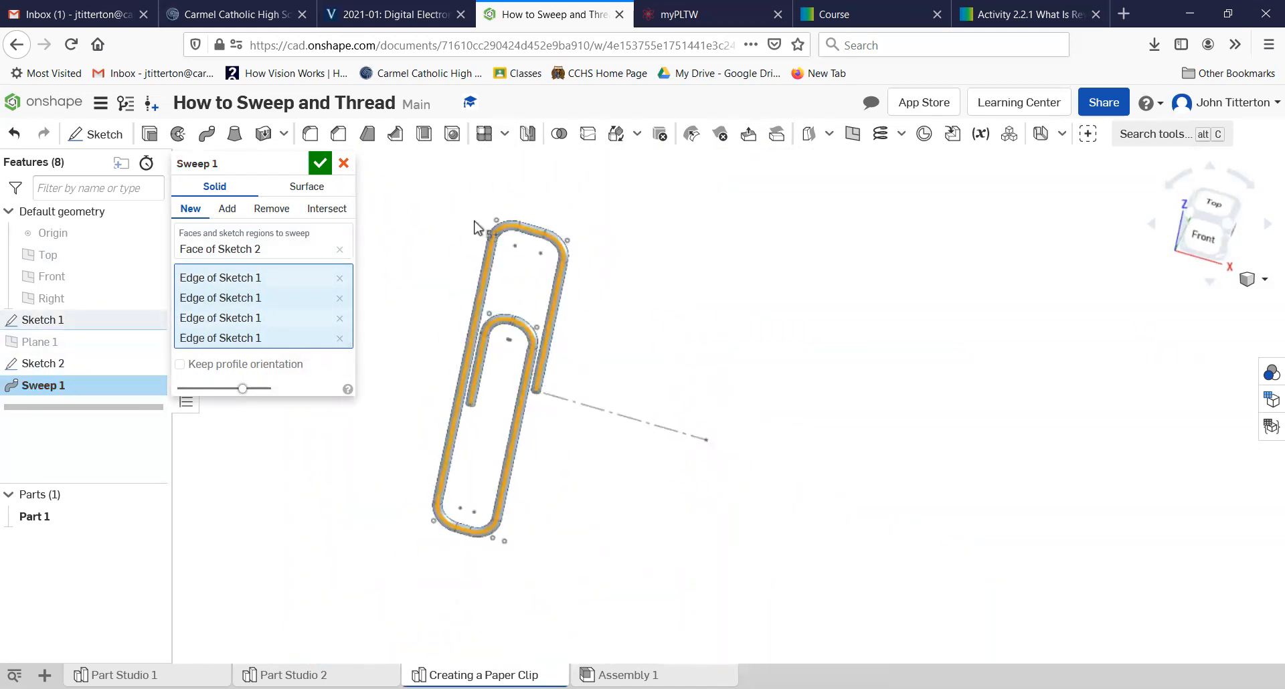
click(318, 168)
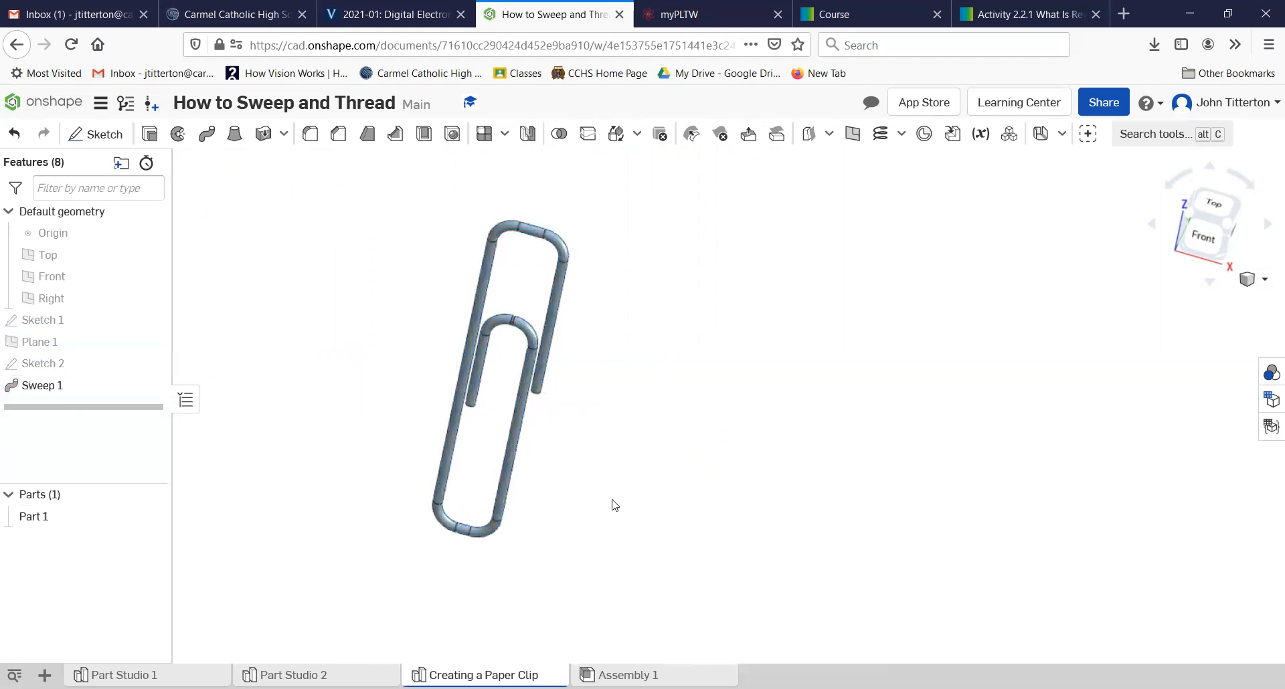
click(1226, 232)
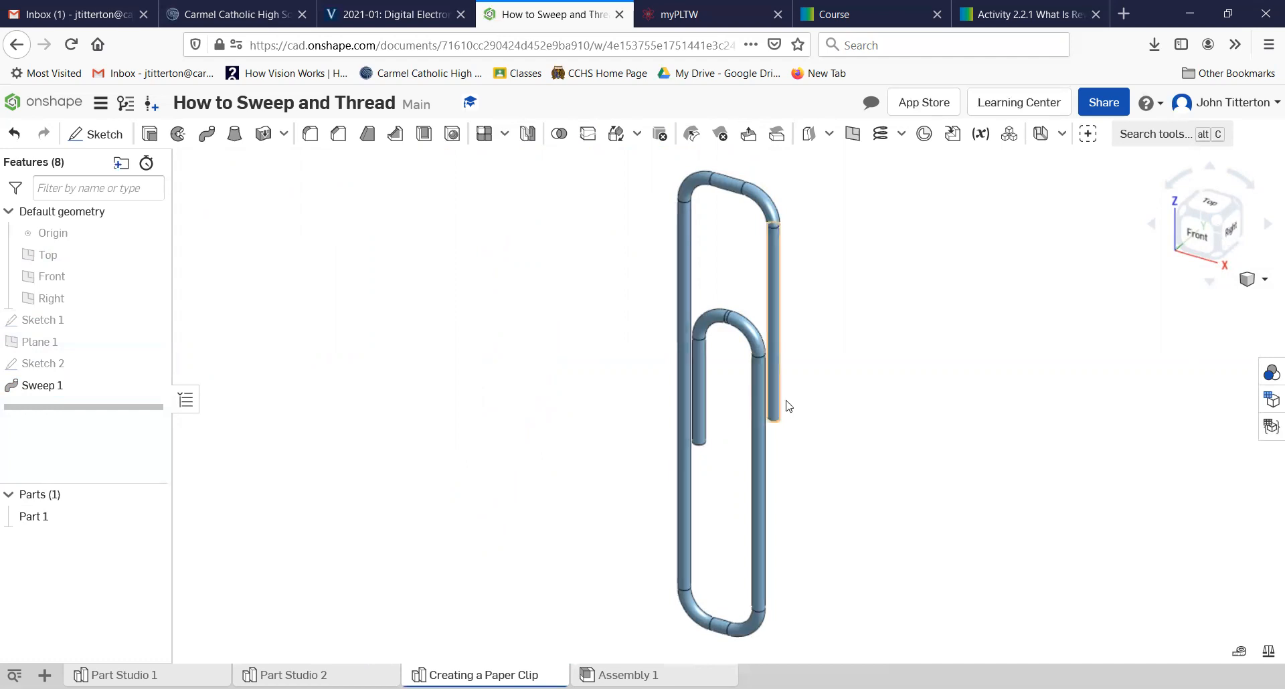
double_click(35, 364)
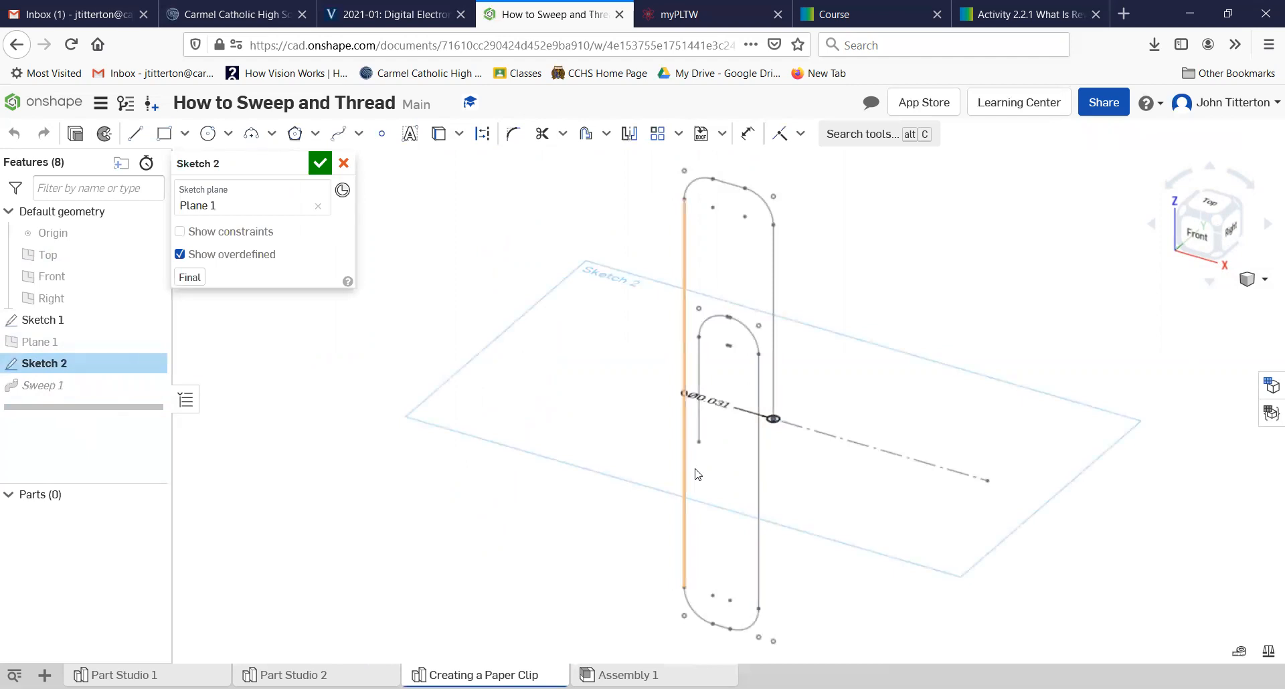
scroll(787, 441, up, 6)
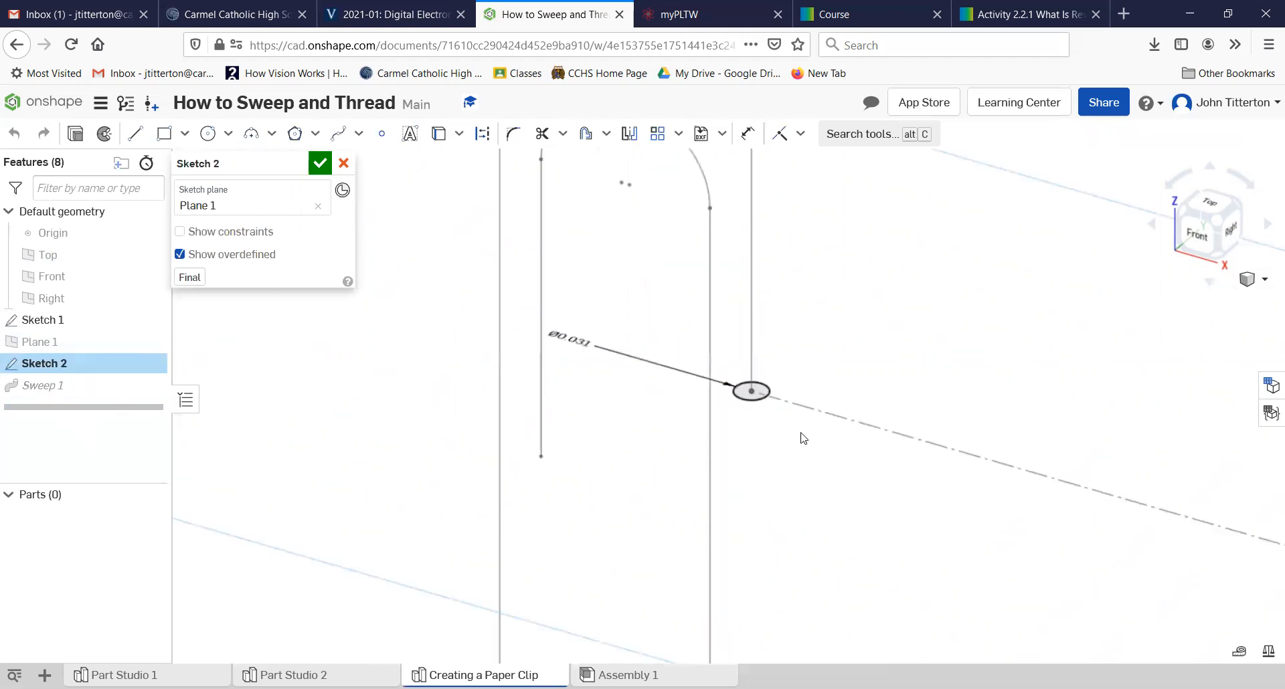
right_drag(813, 423, 813, 420)
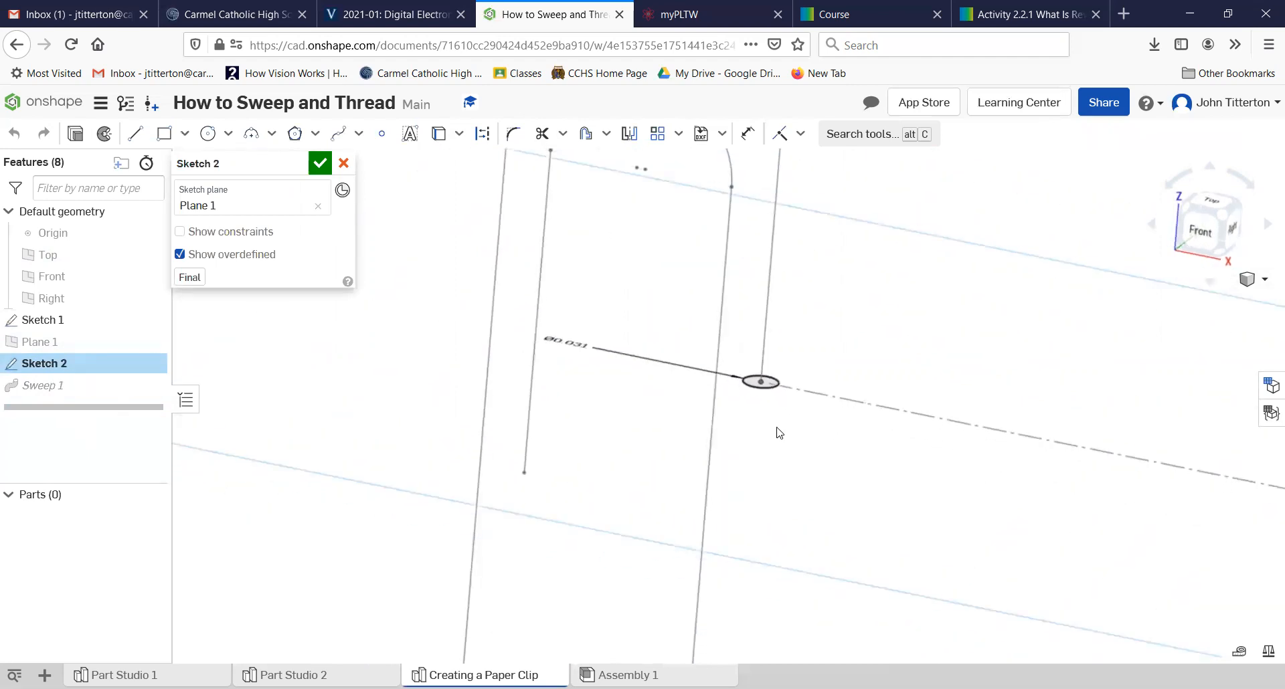
In Sketch 1, set the vertical dimension from the clip's bottom to the outer open endpoint to .5 in and finish the sketch.
click(48, 322)
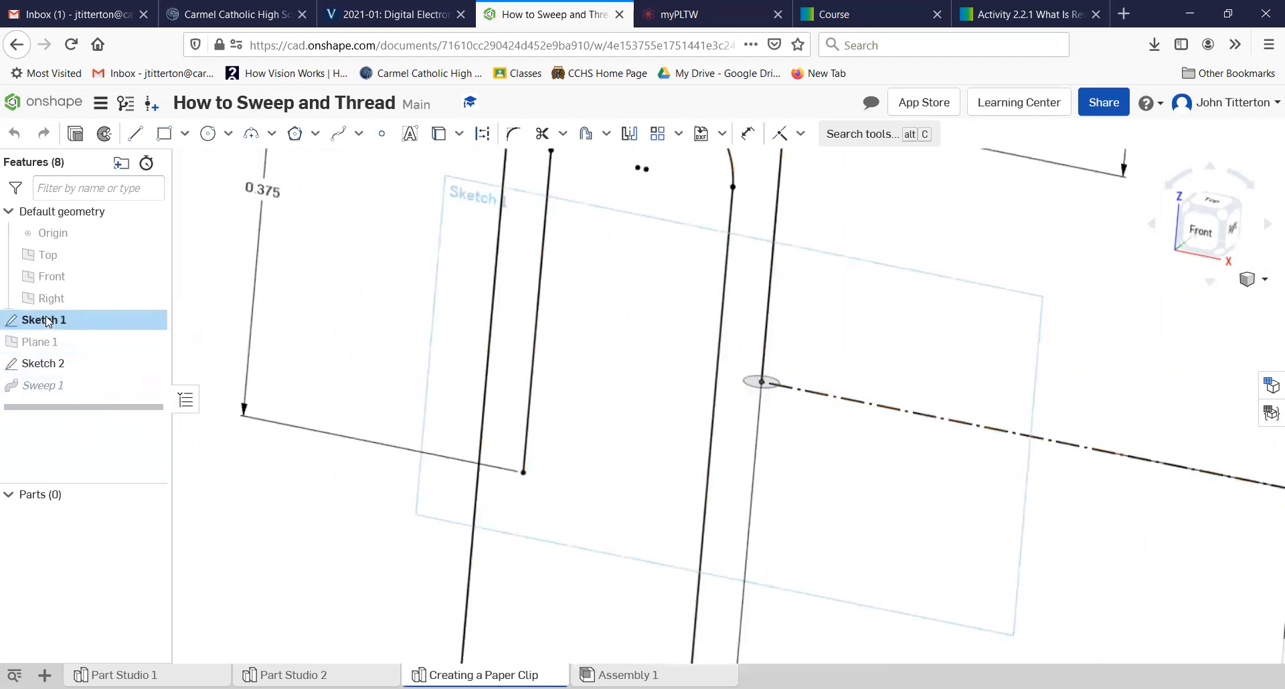
scroll(795, 492, down, 6)
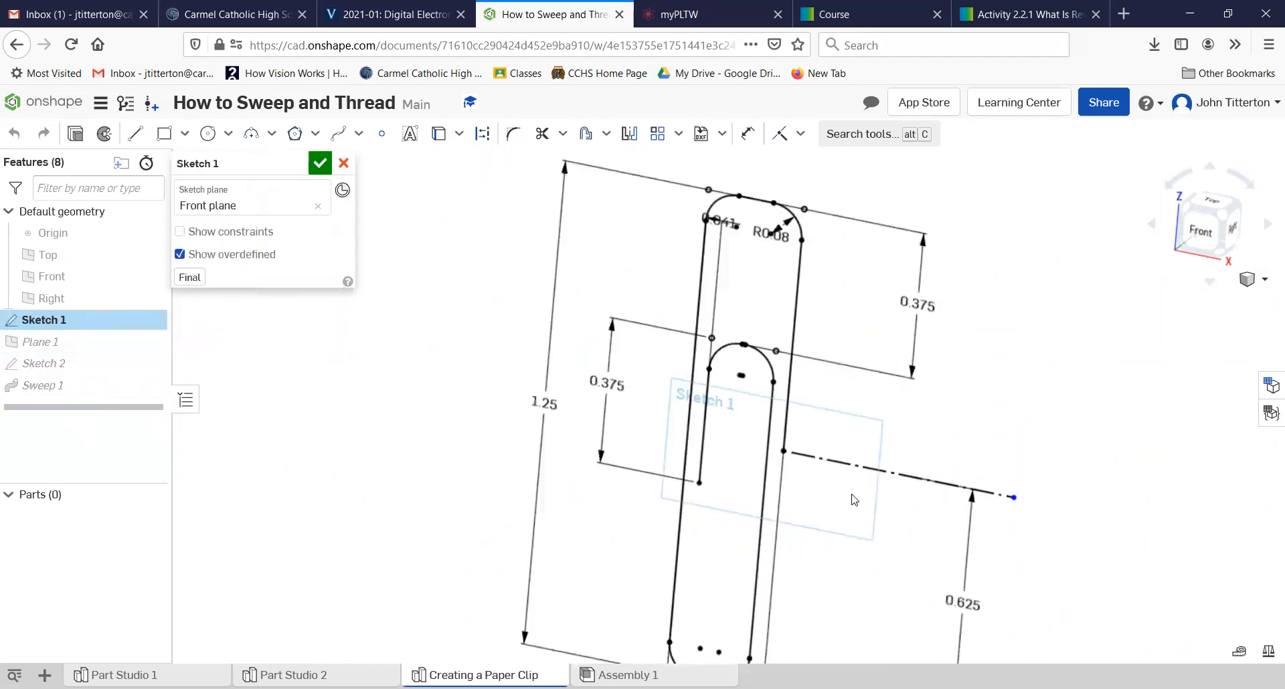
middle_drag(855, 501, 838, 406)
double_click(952, 513)
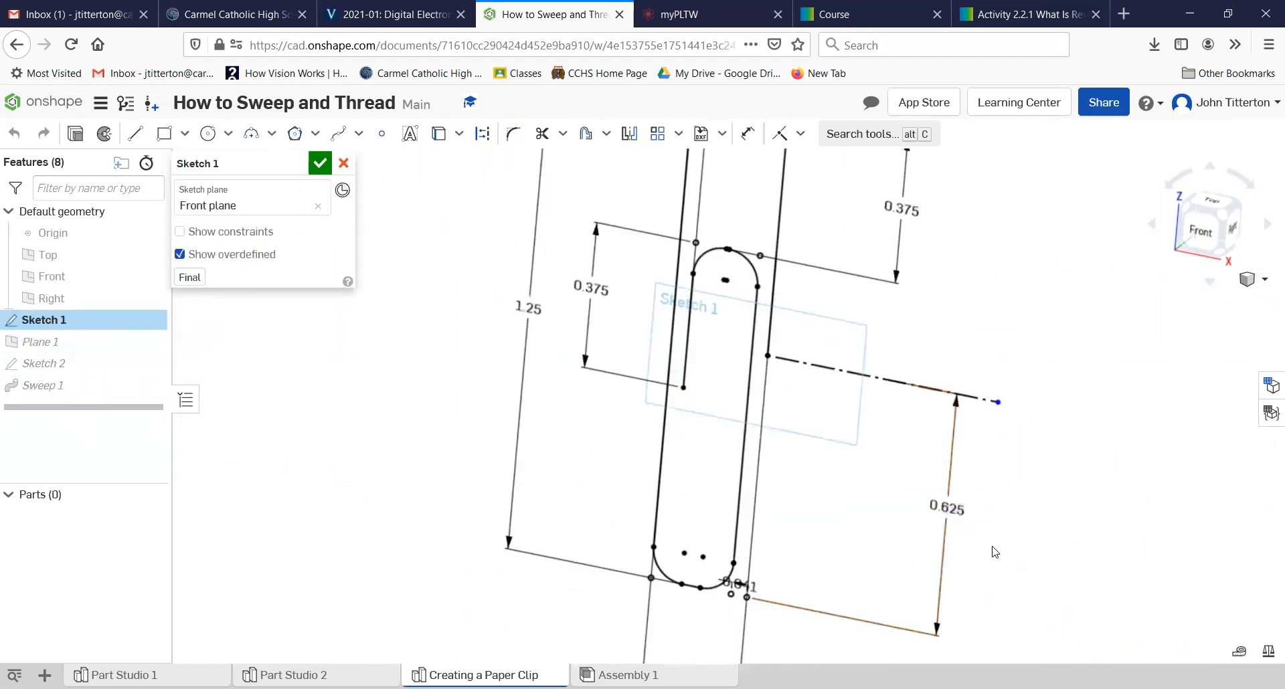
key(BackSpace)
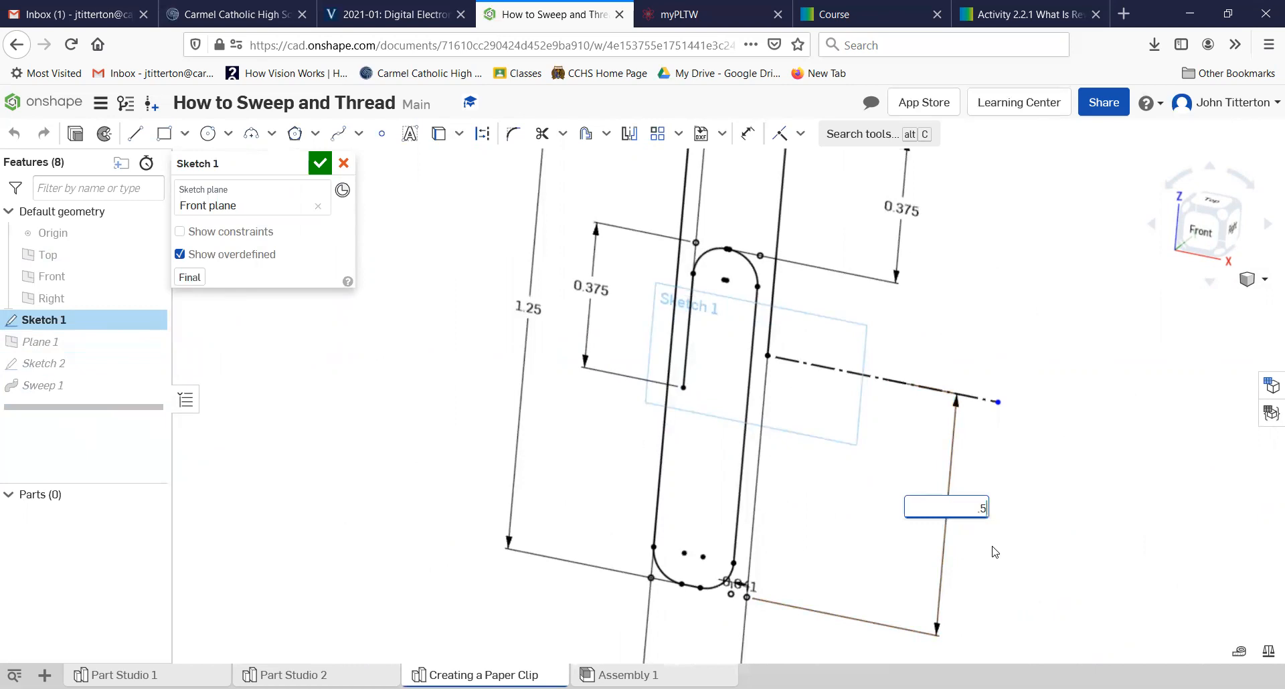
text(.5)
key(Return)
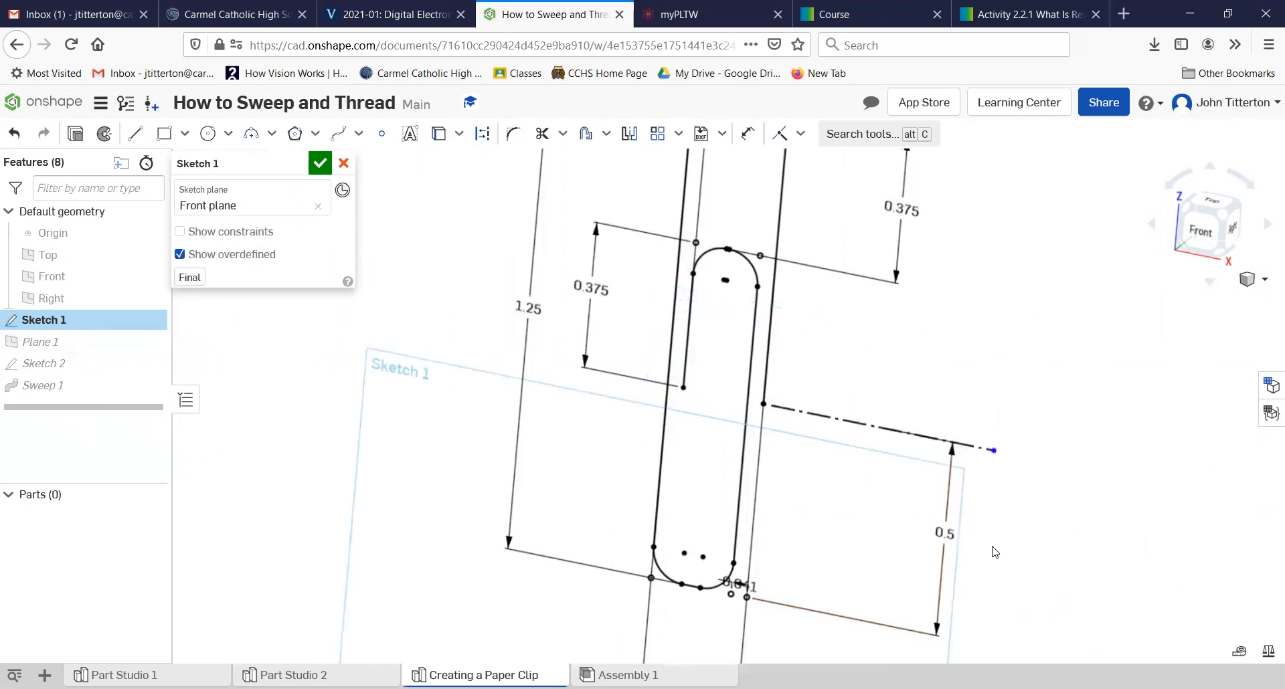
click(319, 163)
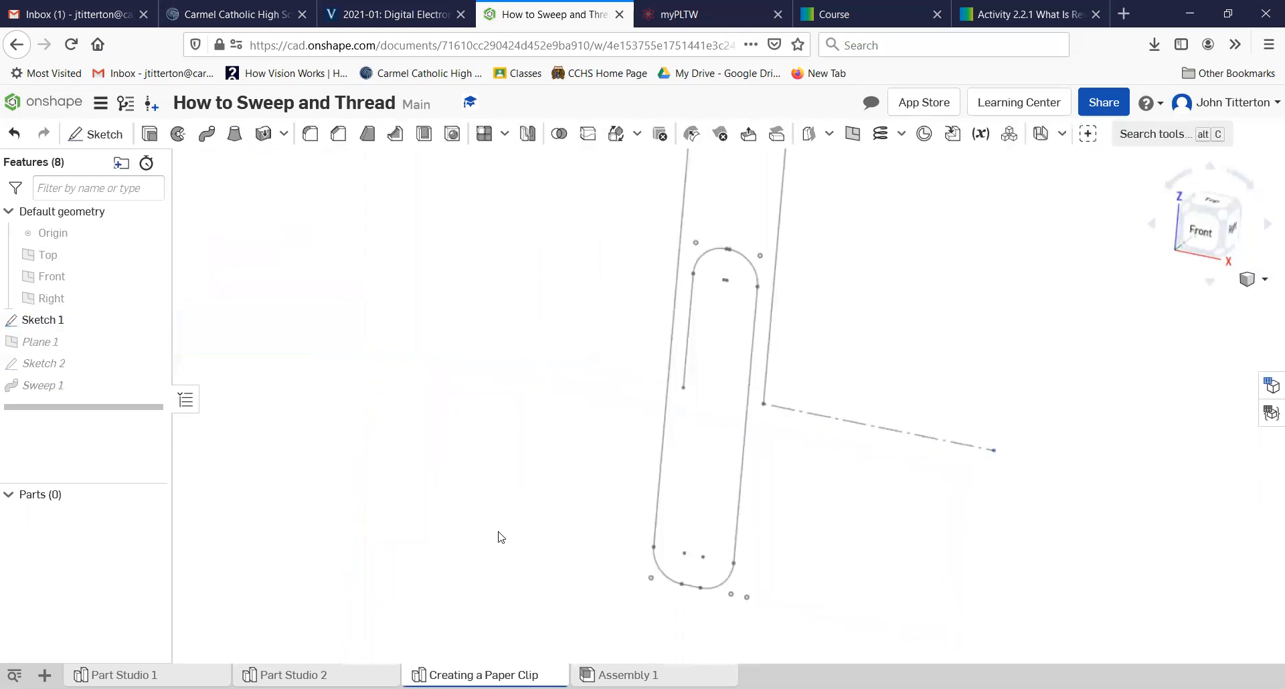
right_drag(521, 375, 511, 387)
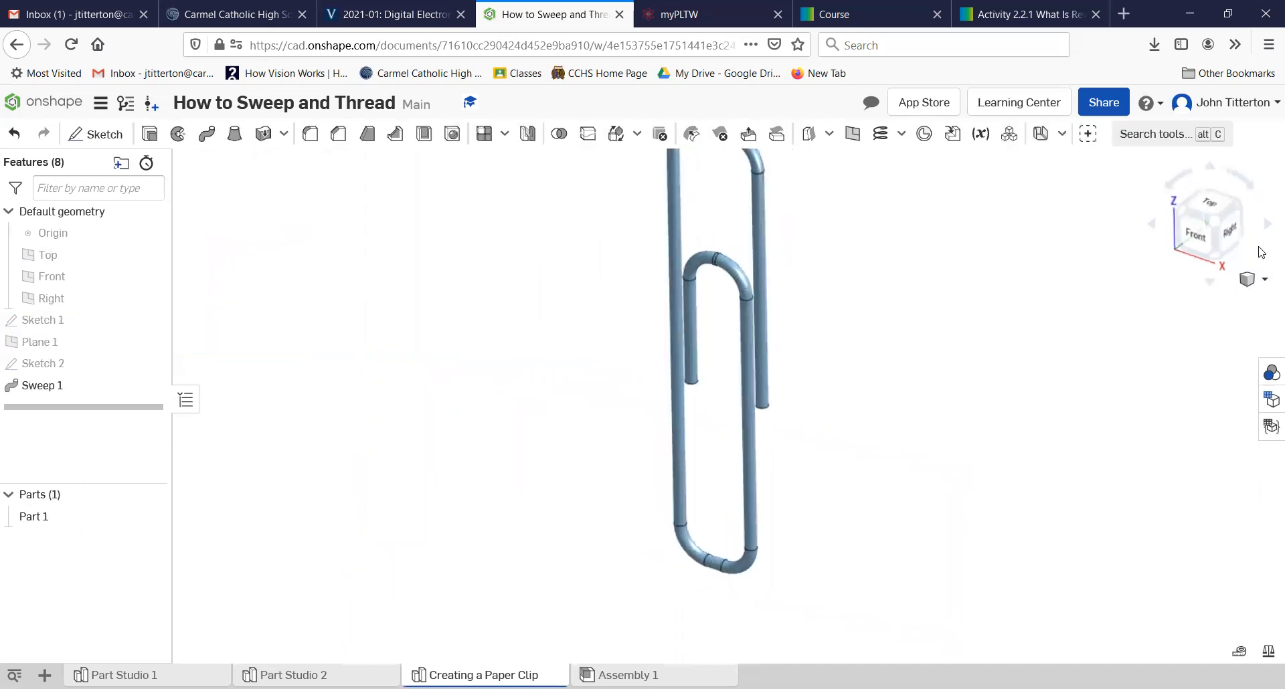
click(1210, 223)
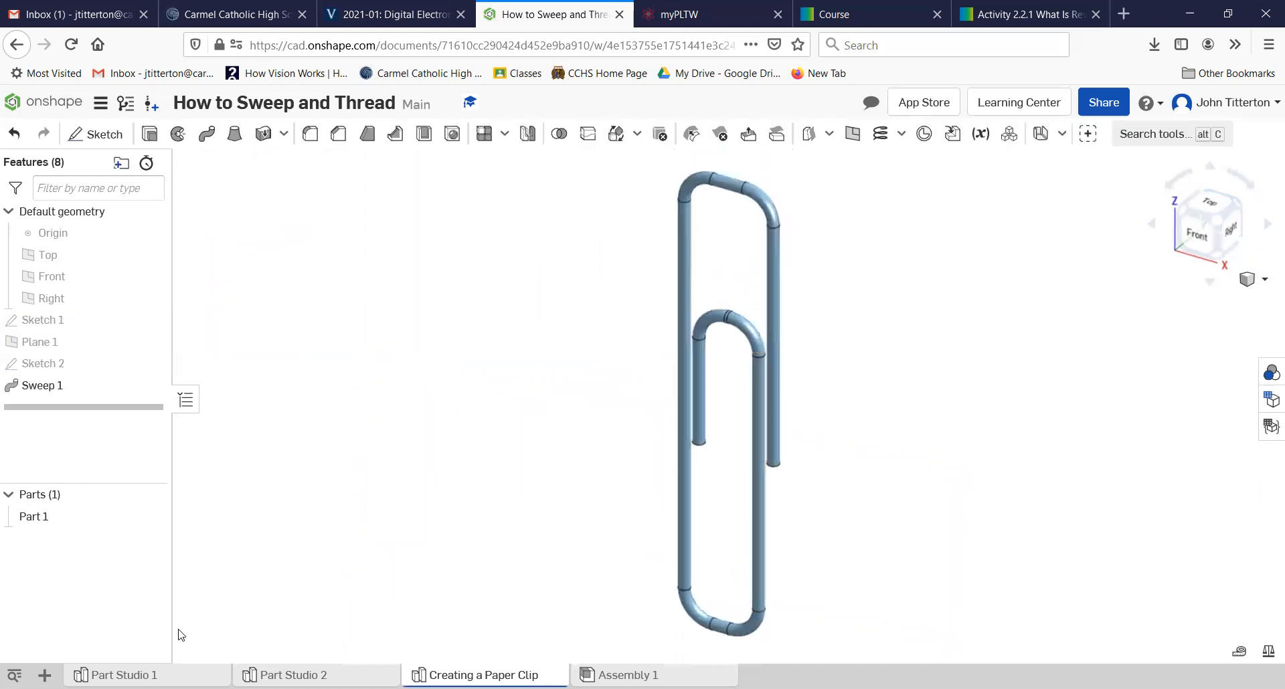